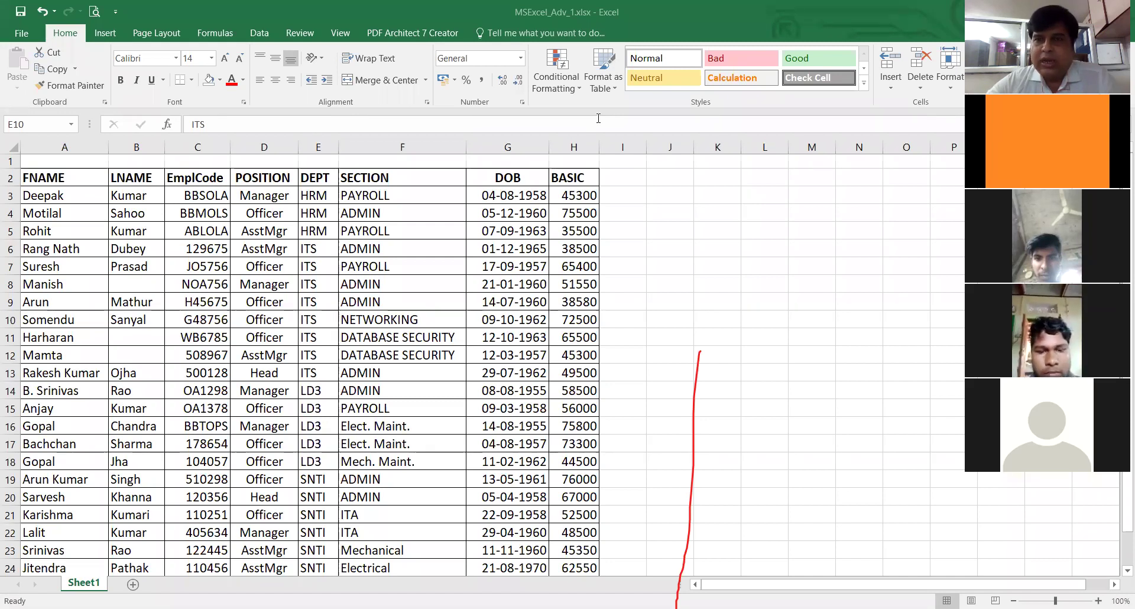
# - Highlight rows 2 through 7 of the employee table one at a time to examine how its records run across
pyautogui.click(636, 24)
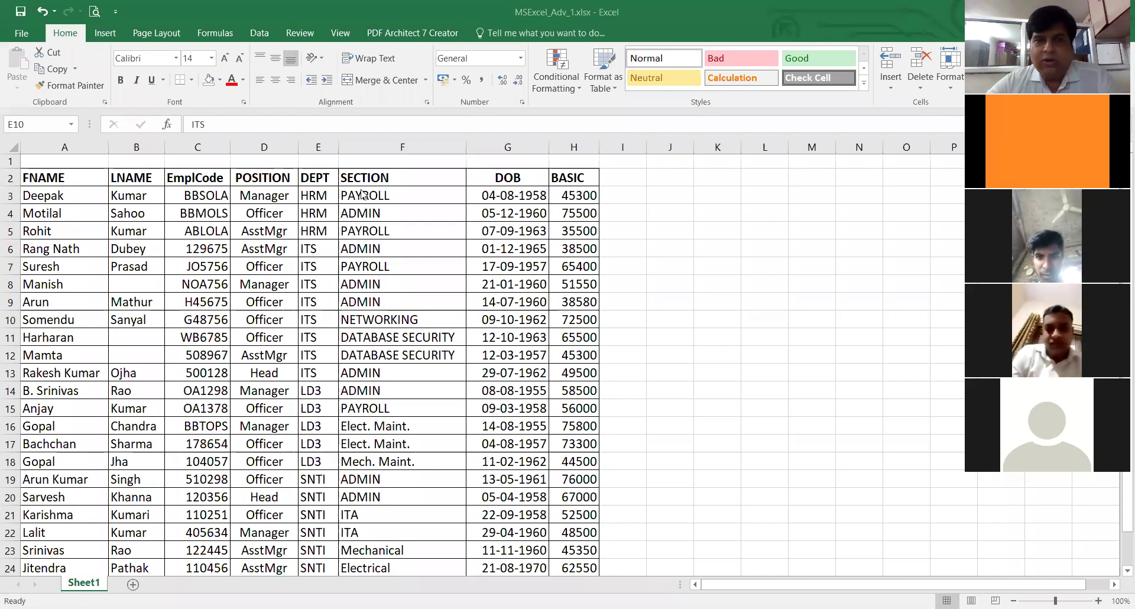
pyautogui.click(10, 178)
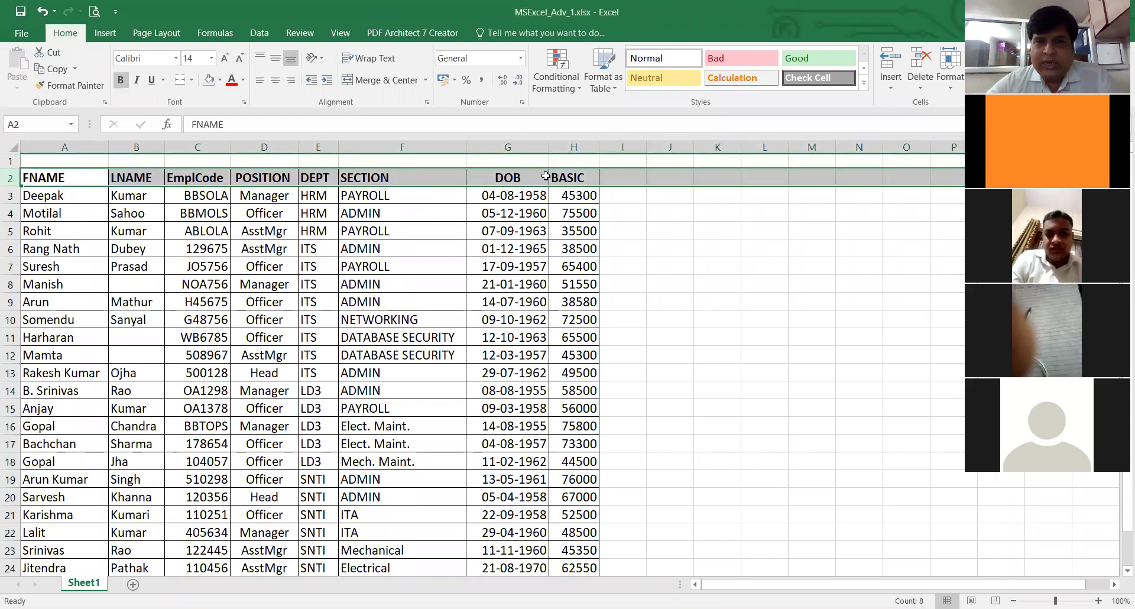
pyautogui.click(13, 197)
pyautogui.click(11, 214)
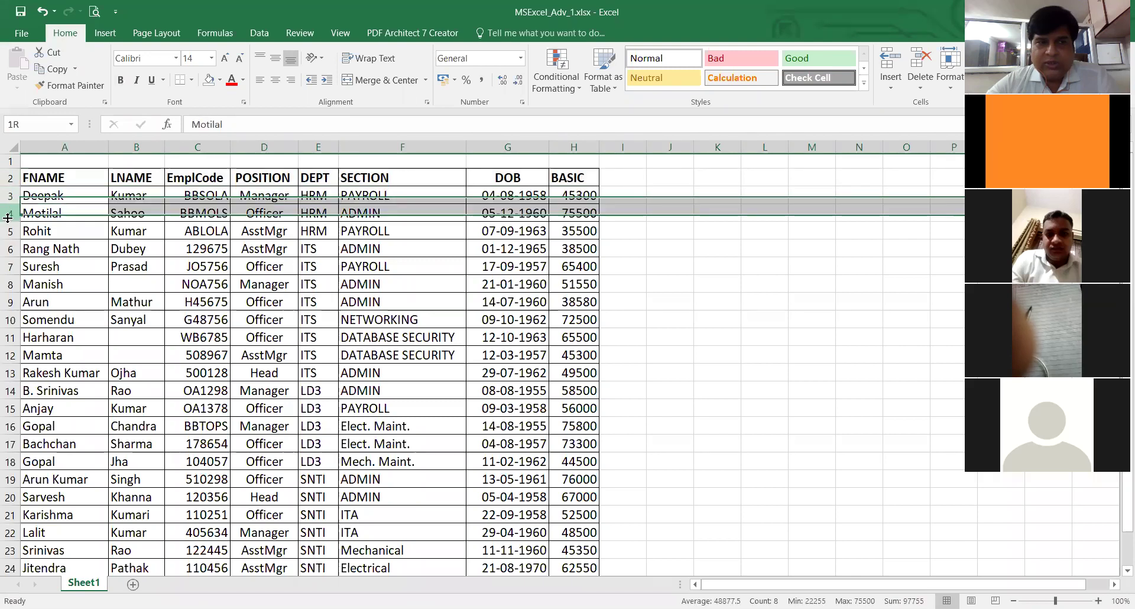
pyautogui.click(9, 230)
pyautogui.click(10, 248)
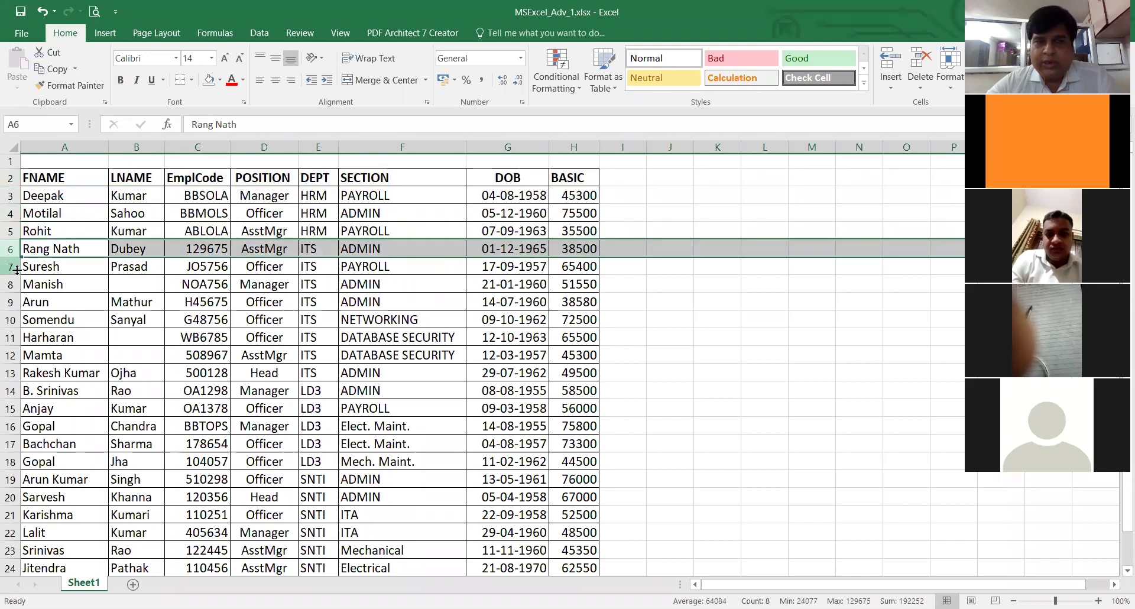
pyautogui.click(11, 266)
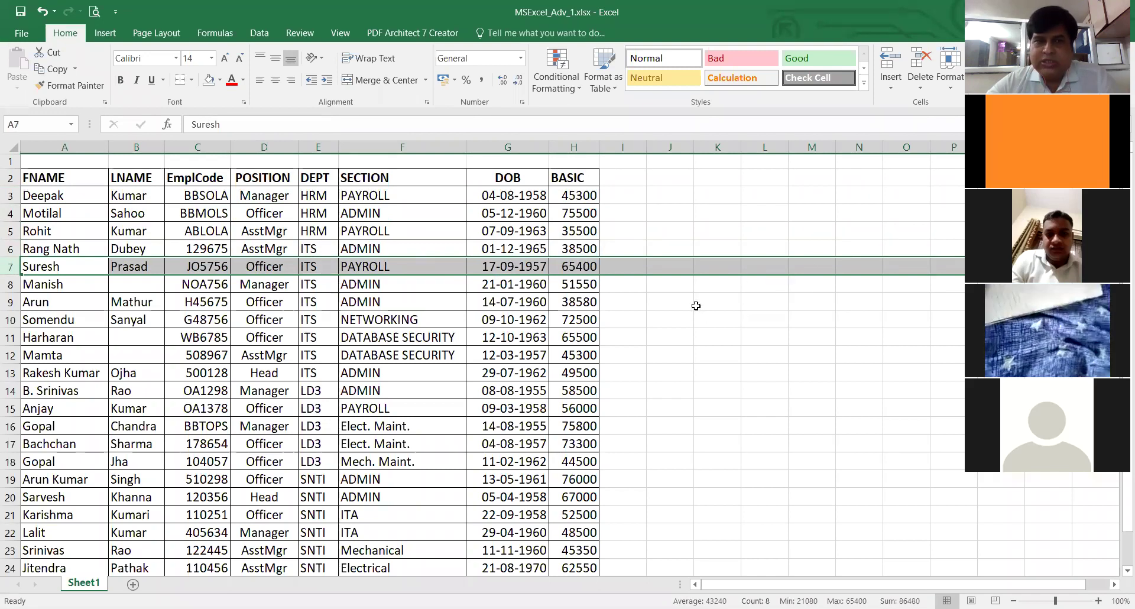
# - Highlight individual worksheet columns between A and K in both directions to examine the table's fields
pyautogui.click(383, 150)
pyautogui.click(322, 148)
pyautogui.click(265, 147)
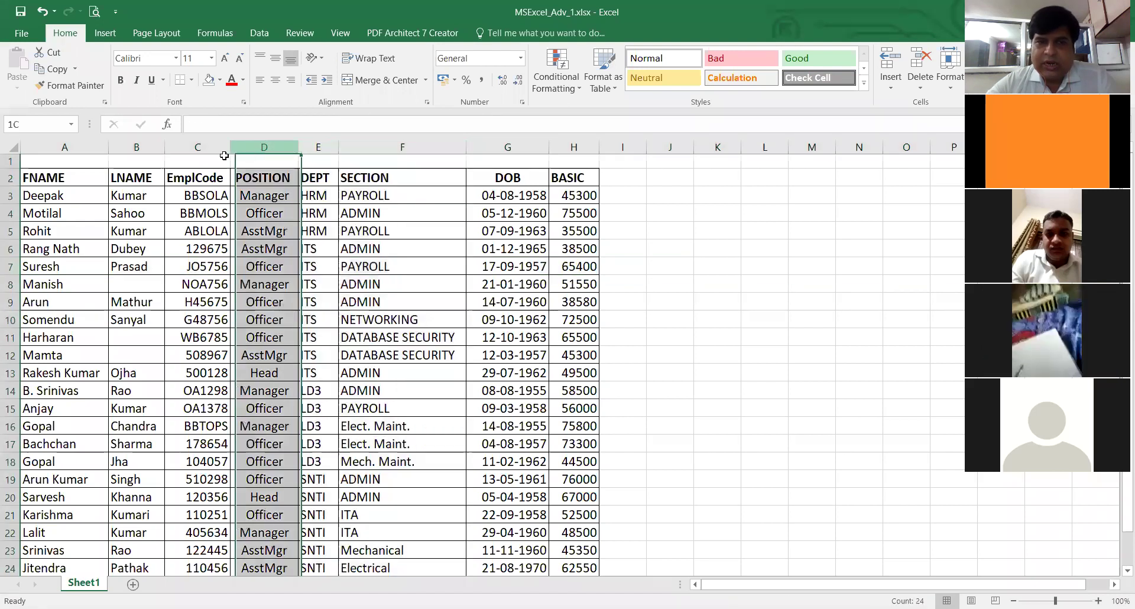
pyautogui.click(198, 147)
pyautogui.click(135, 148)
pyautogui.click(74, 148)
pyautogui.click(134, 147)
pyautogui.click(213, 148)
pyautogui.click(262, 146)
pyautogui.click(319, 148)
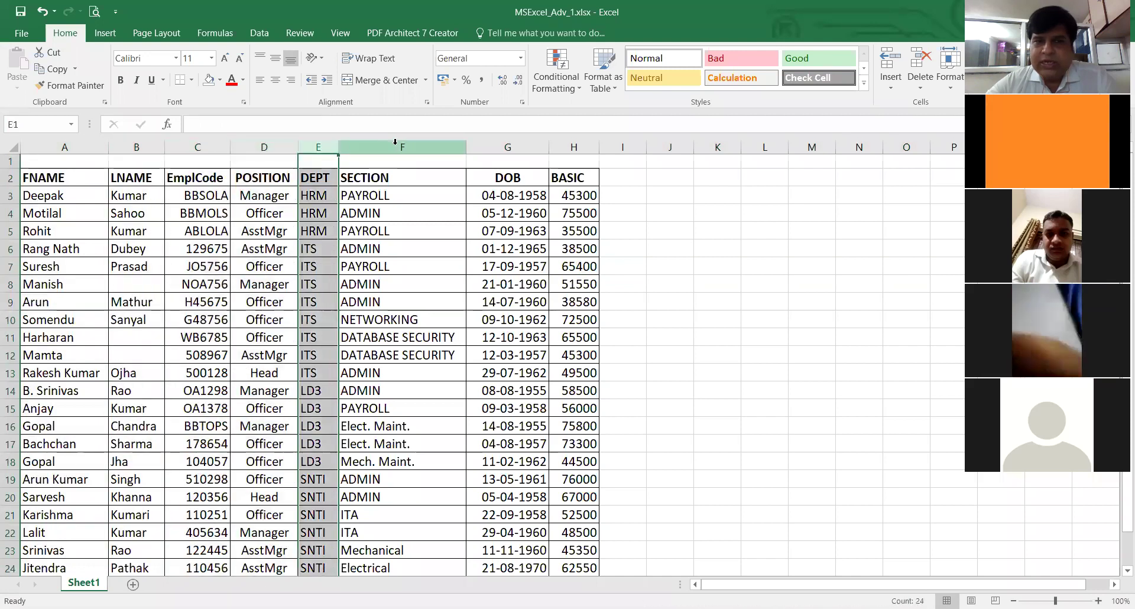
pyautogui.click(402, 147)
pyautogui.click(507, 147)
pyautogui.click(573, 148)
pyautogui.click(622, 147)
pyautogui.click(736, 148)
pyautogui.click(670, 148)
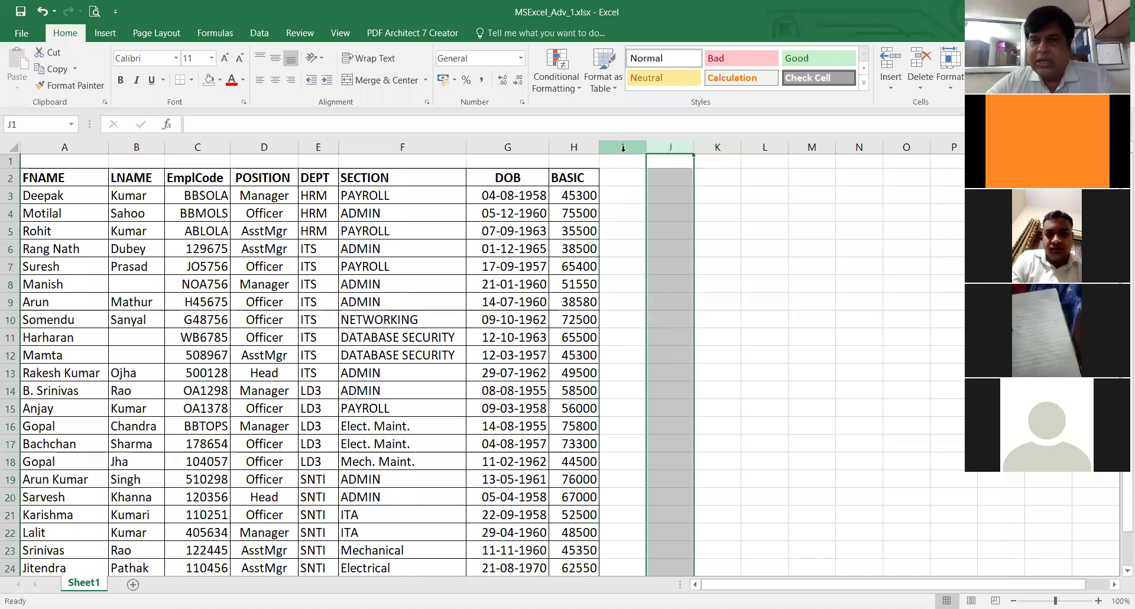
pyautogui.click(622, 147)
pyautogui.click(573, 148)
pyautogui.click(518, 149)
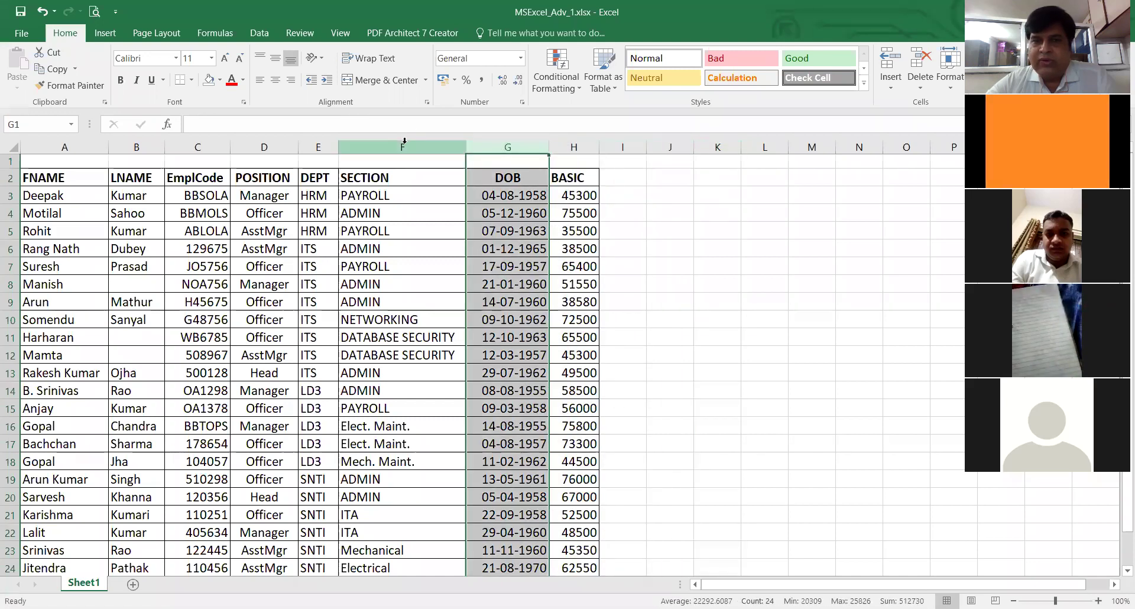
pyautogui.click(402, 148)
pyautogui.click(264, 148)
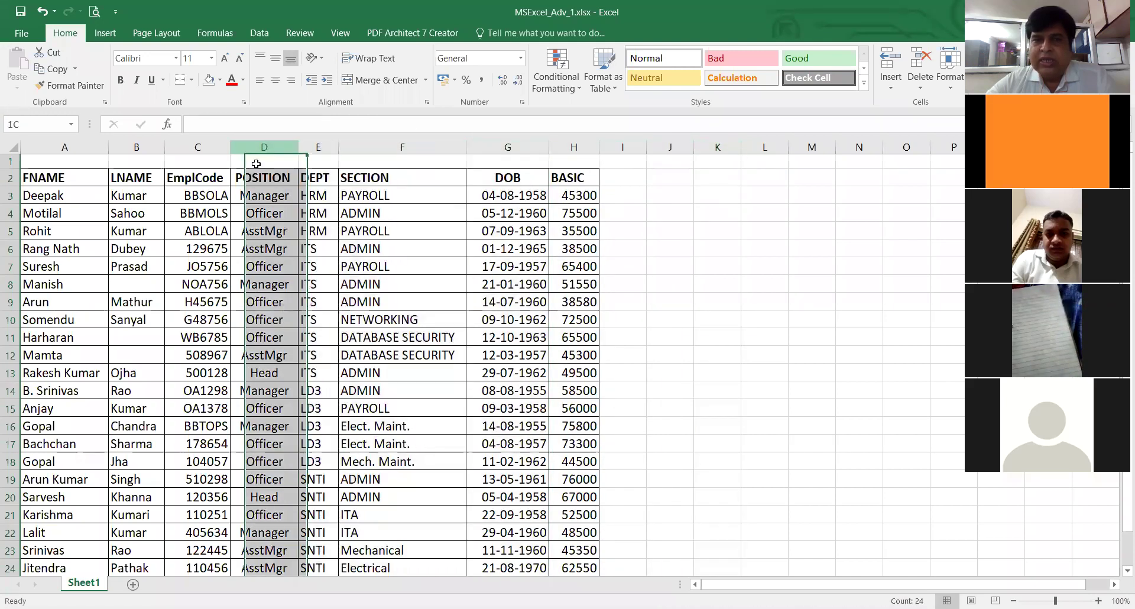
pyautogui.click(198, 148)
pyautogui.click(136, 147)
pyautogui.click(65, 147)
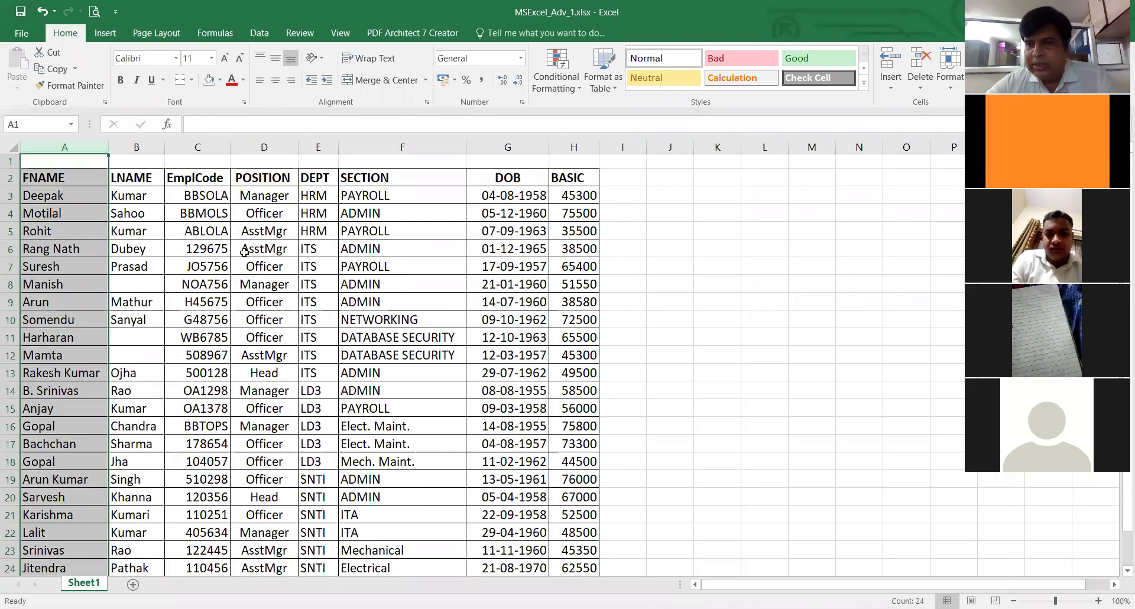
# - Highlight row 3 together with column C and select cell C3 where they intersect
pyautogui.click(9, 197)
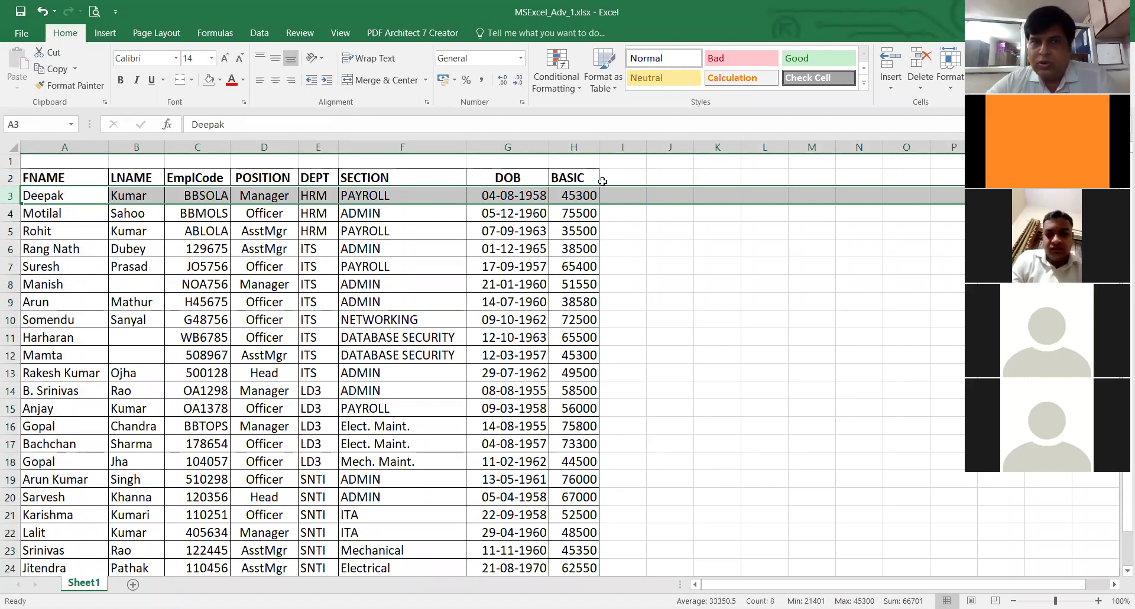
pyautogui.click(197, 147)
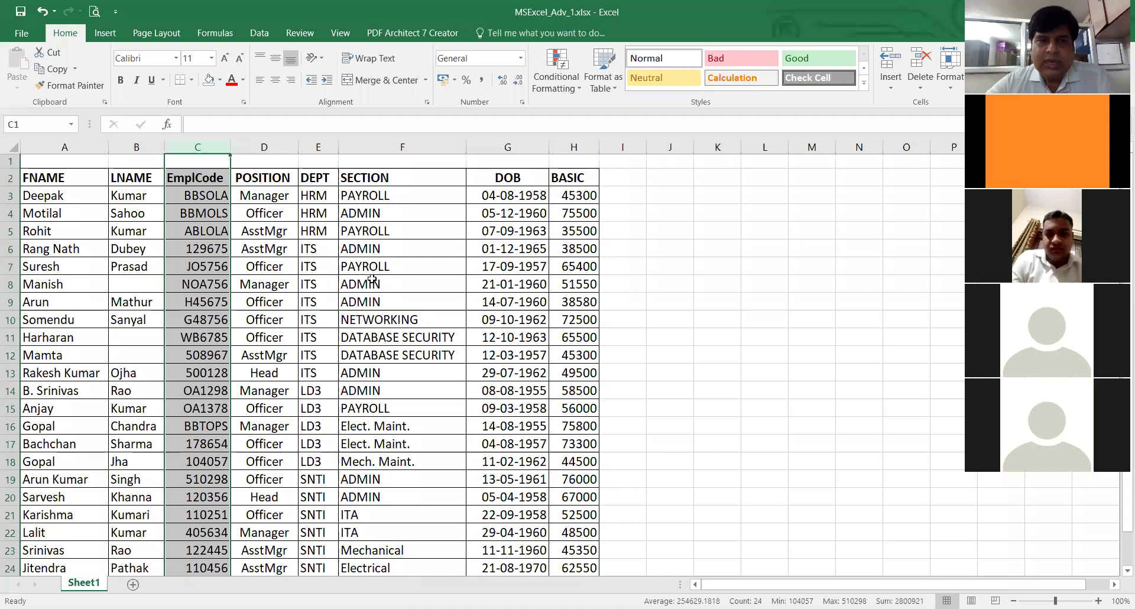
pyautogui.click(130, 197)
pyautogui.click(201, 146)
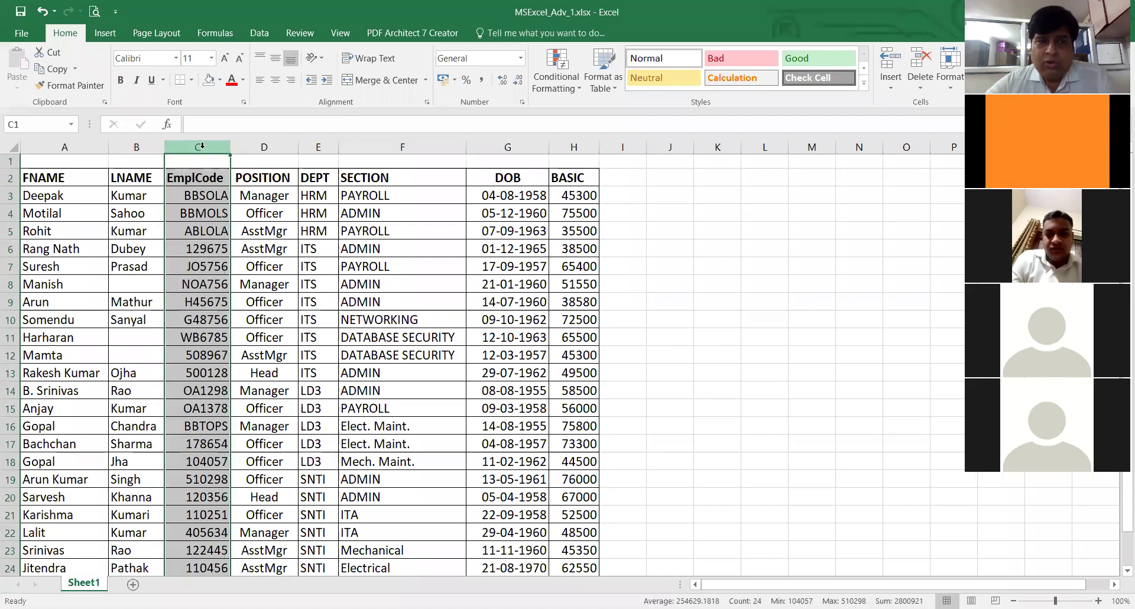
pyautogui.keyDown('ctrl'); pyautogui.click(9, 195); pyautogui.keyUp('ctrl')
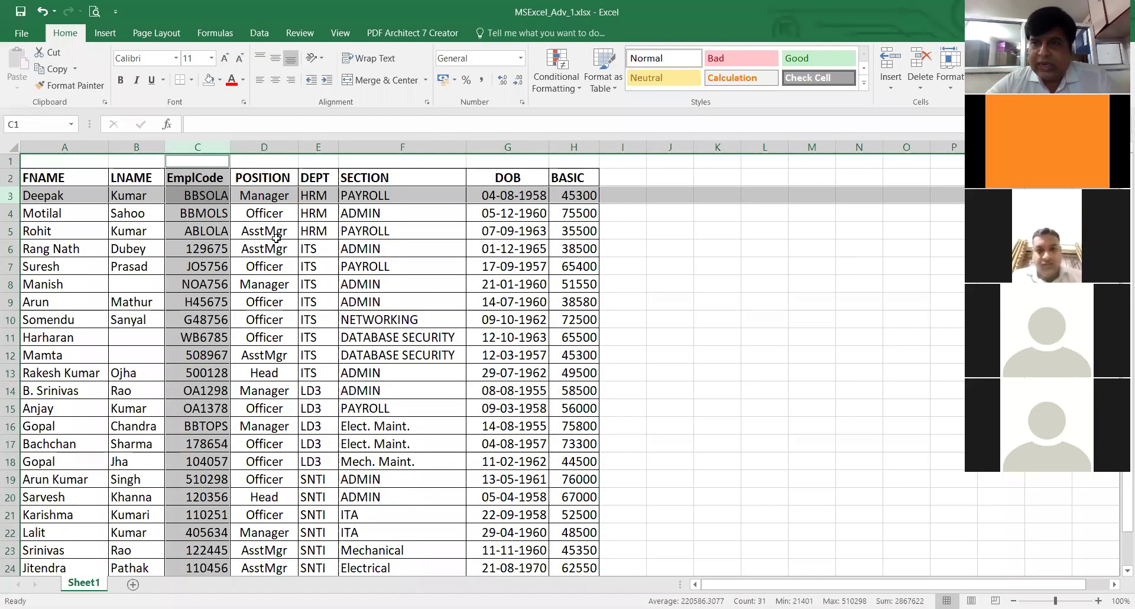
pyautogui.click(196, 194)
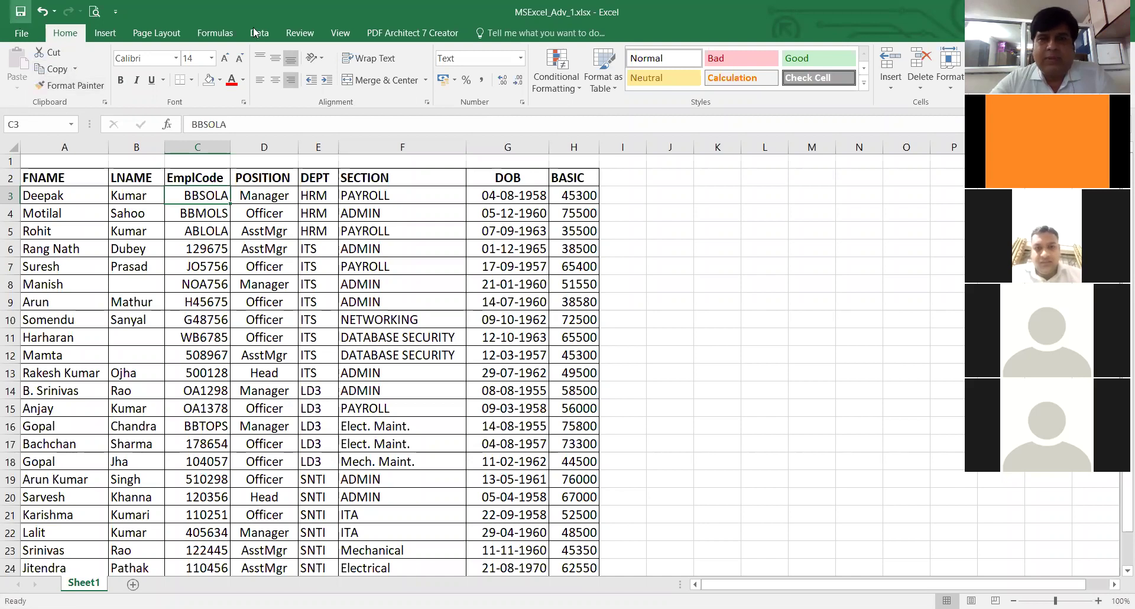
# - View the workbook's Info page and look through the templates offered for a new workbook
pyautogui.click(21, 34)
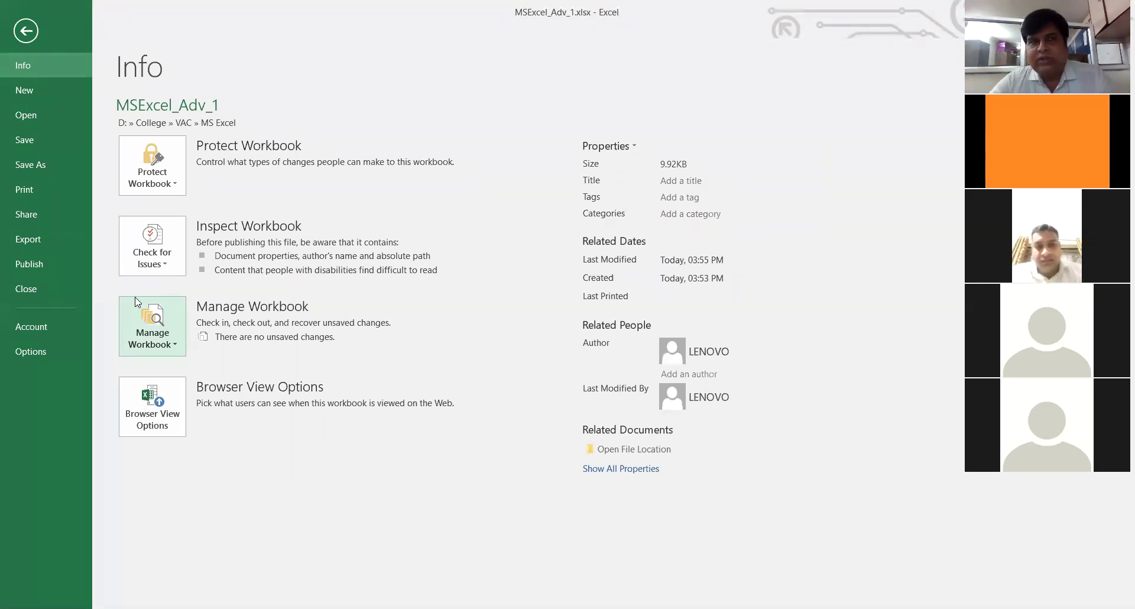
pyautogui.click(26, 30)
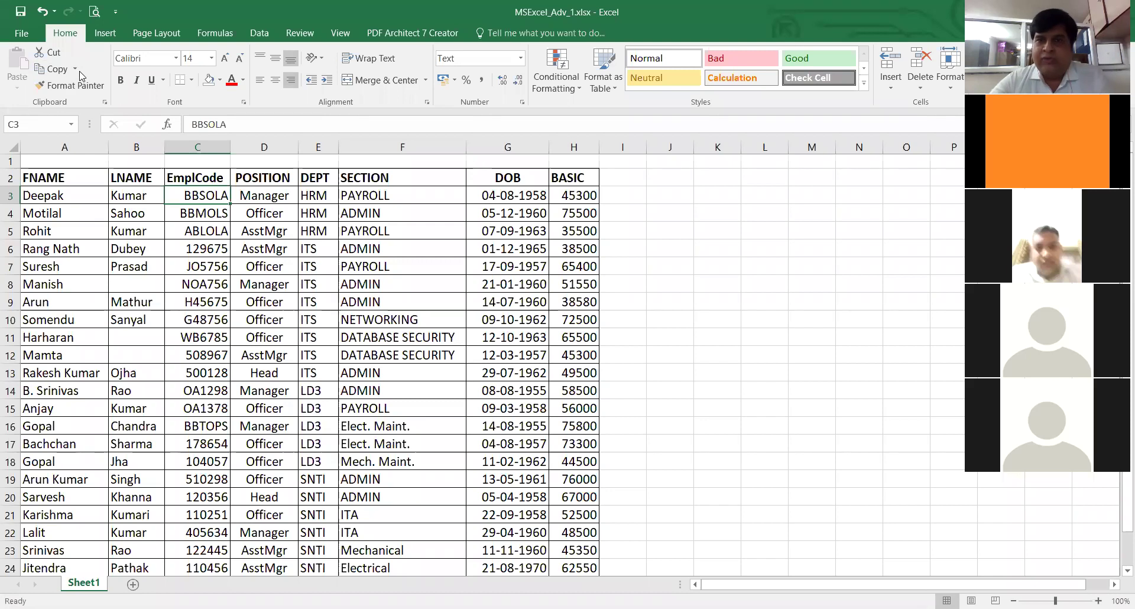
pyautogui.click(22, 34)
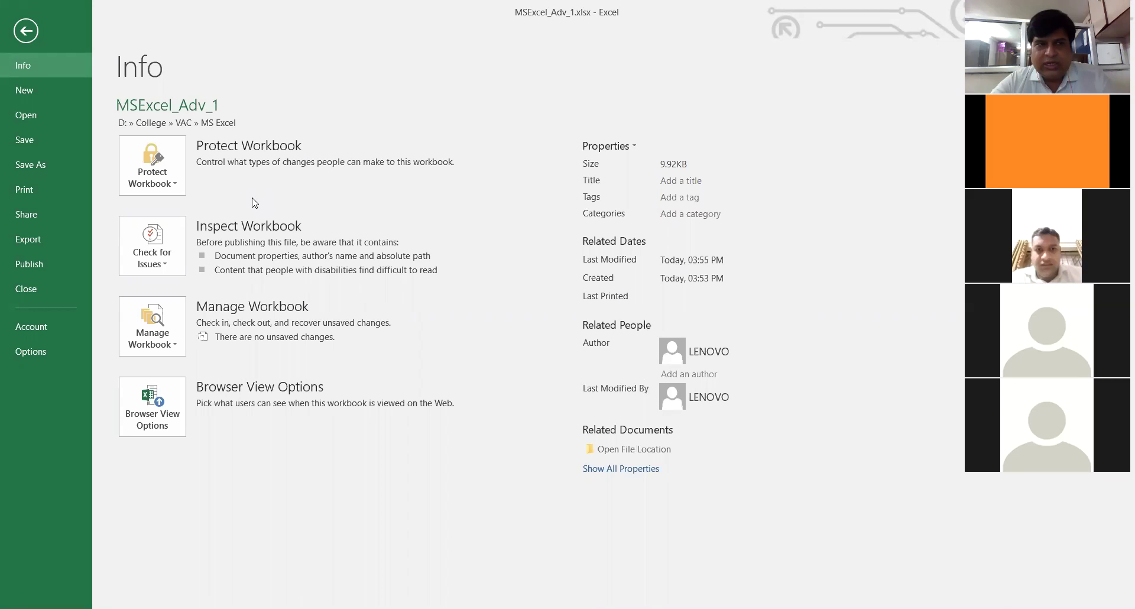
pyautogui.click(28, 94)
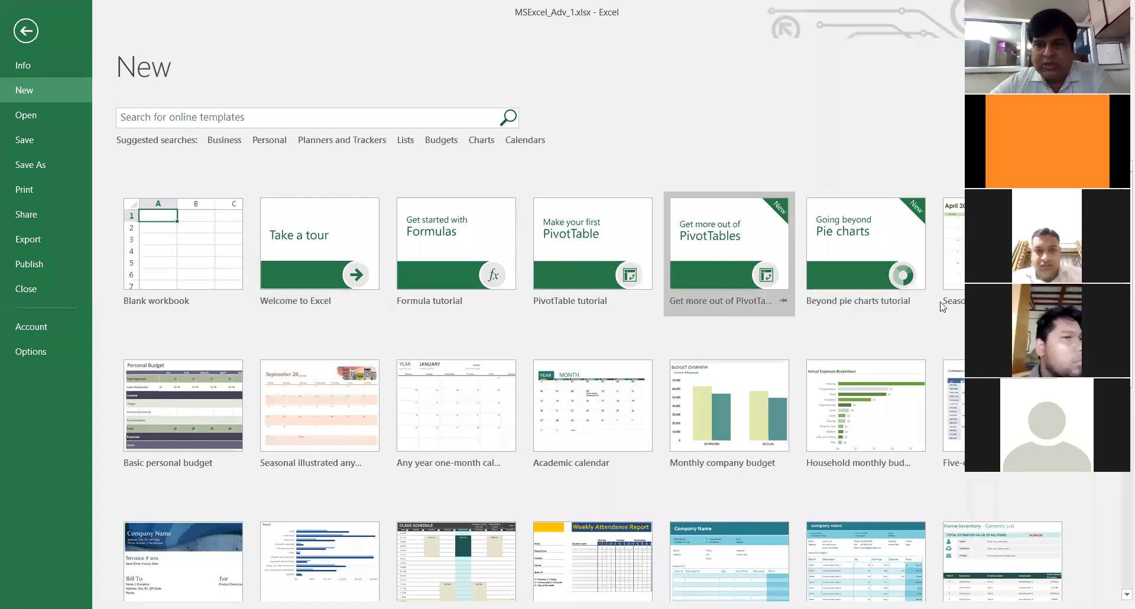
pyautogui.scroll(-5, 677, 345)
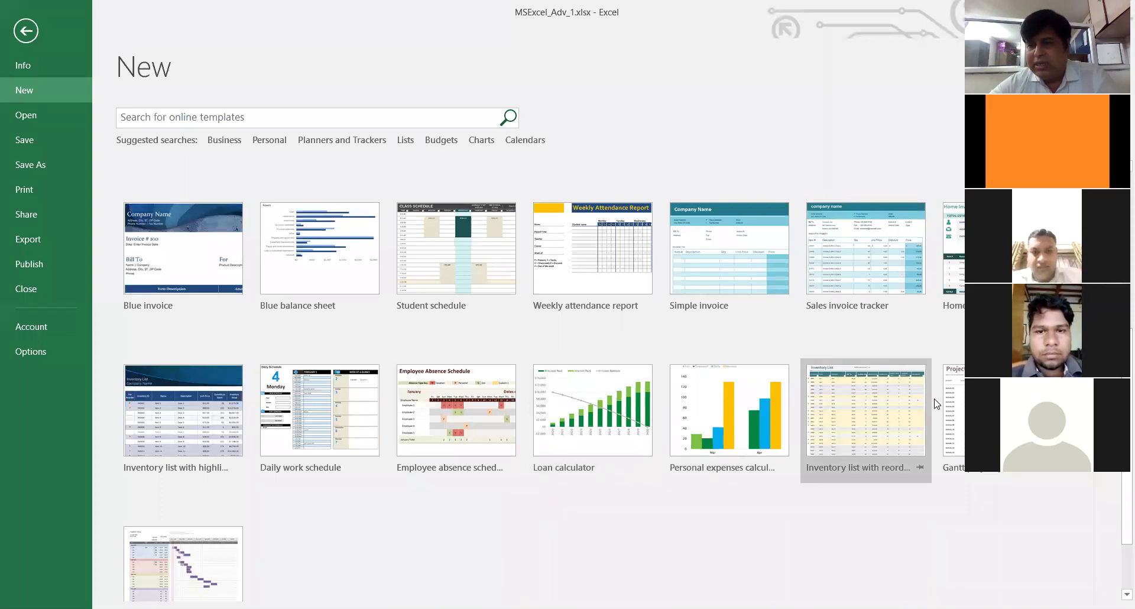
pyautogui.scroll(5, 869, 378)
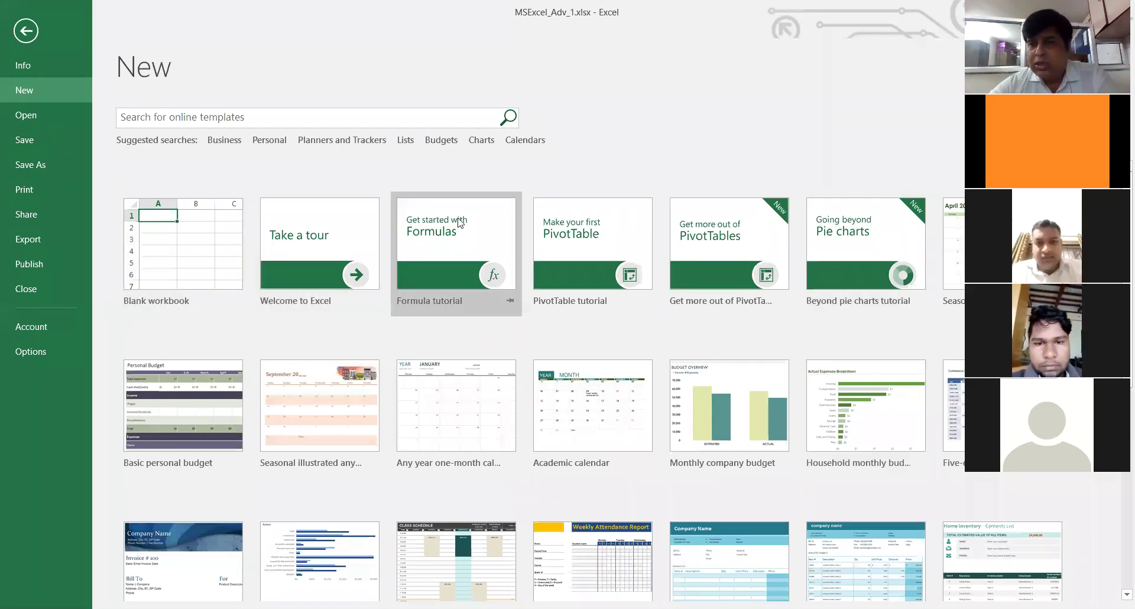
# - Look through the recent workbooks and the MS Excel folder's files without opening any of them
pyautogui.click(33, 115)
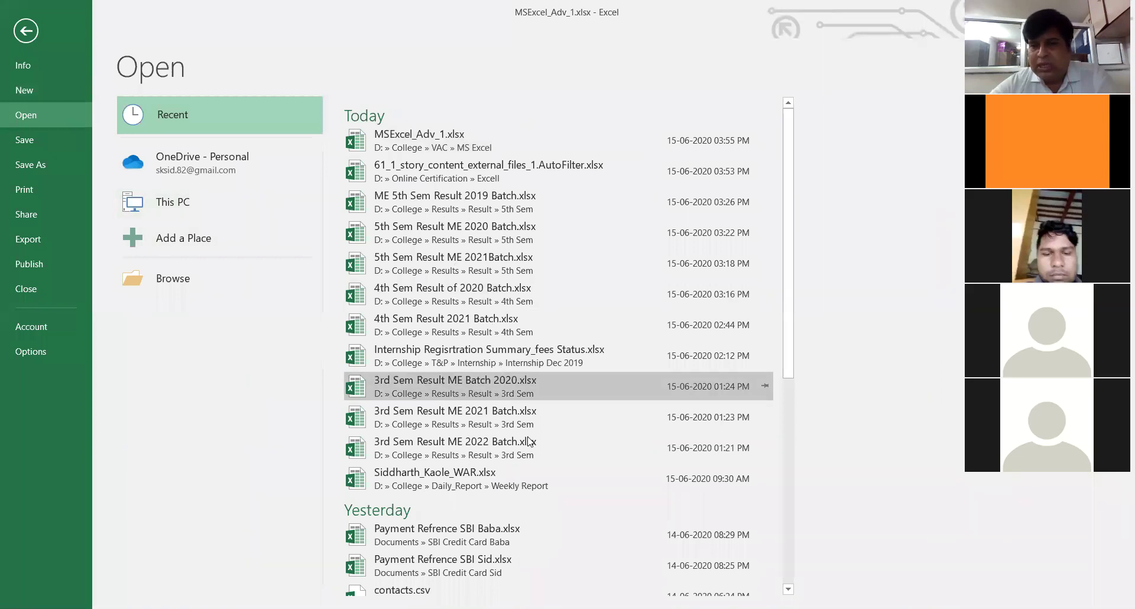
pyautogui.click(191, 272)
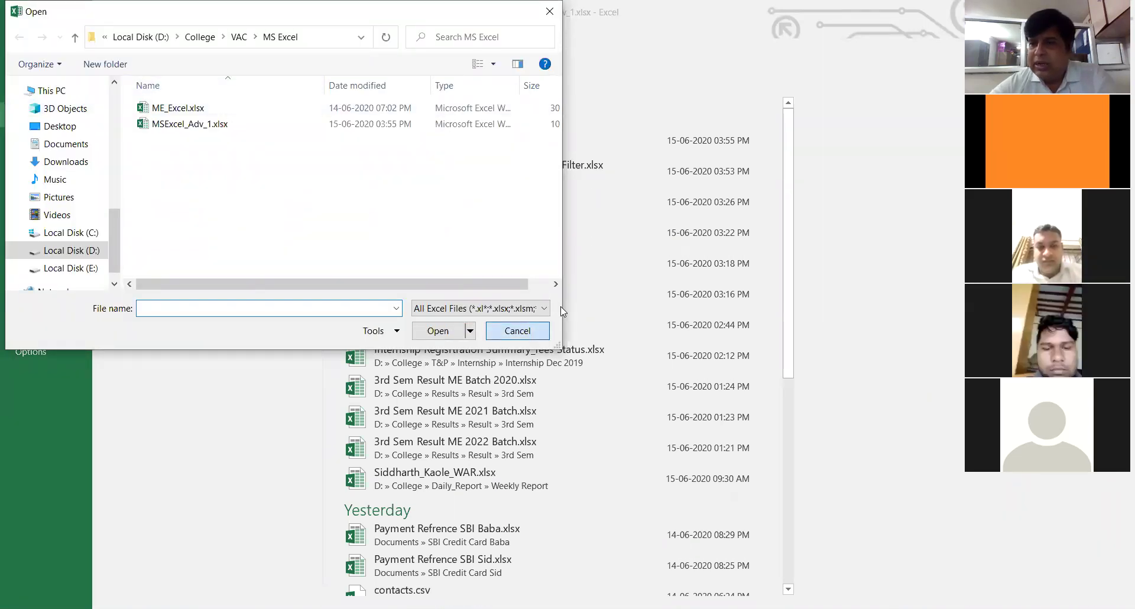
pyautogui.click(530, 332)
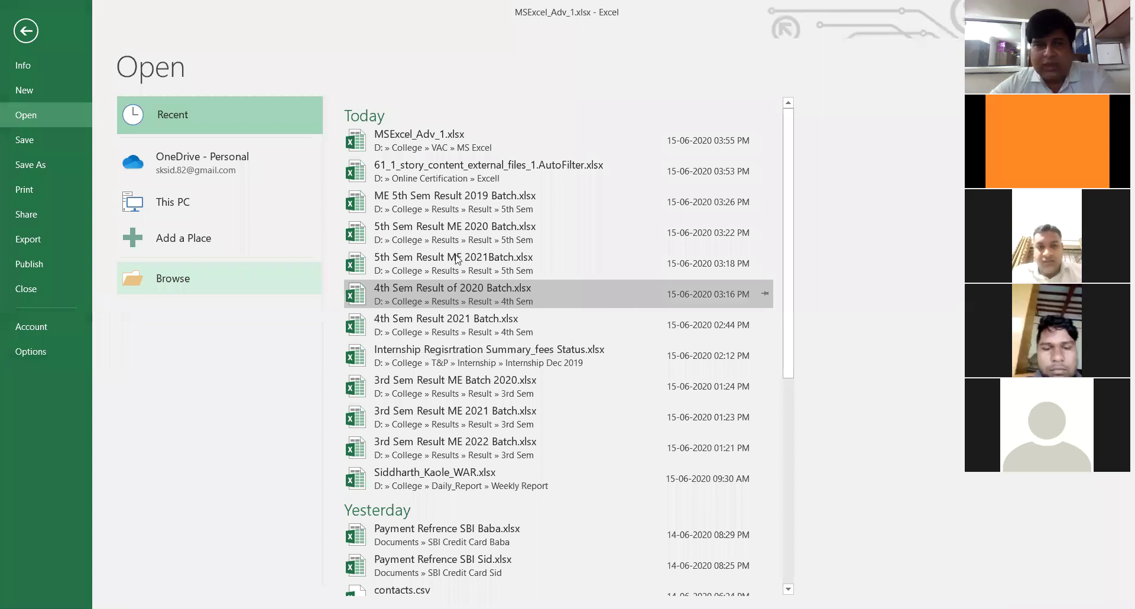
# - Save the workbook and review its Info page before returning to the worksheet
pyautogui.click(34, 140)
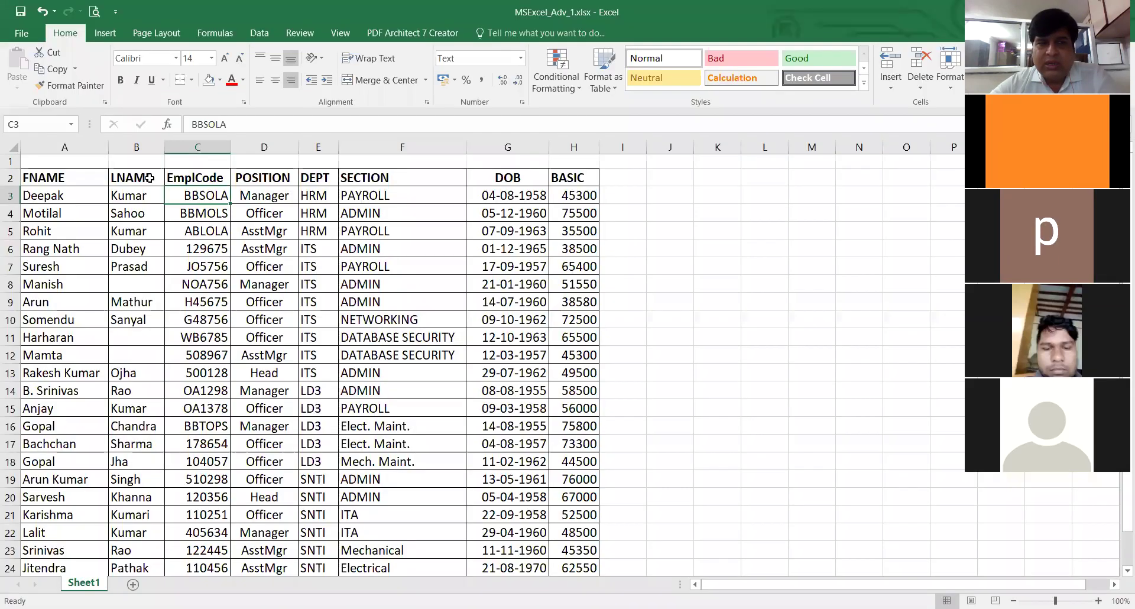
pyautogui.click(28, 37)
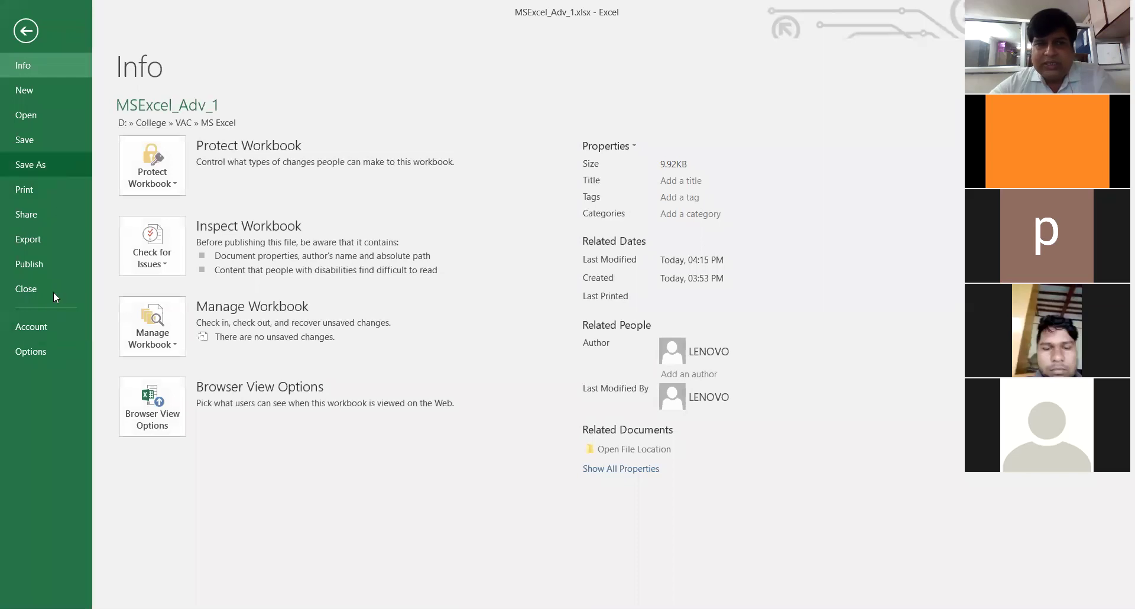
pyautogui.click(26, 31)
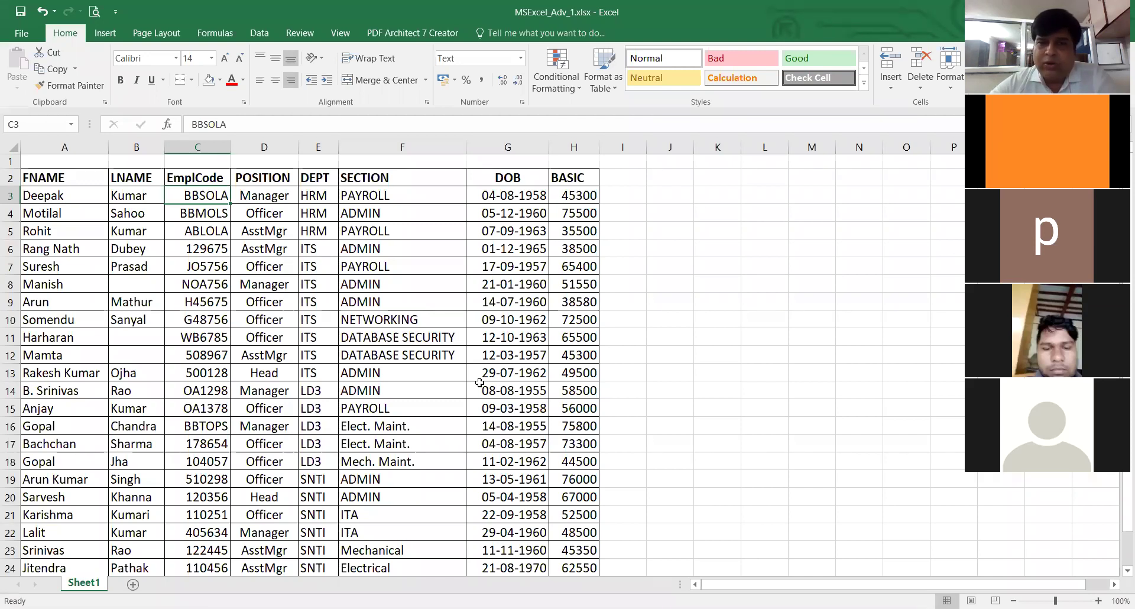
# - Enter the shortcut note "ctrl + N" in cell K4 and clear it again
pyautogui.click(715, 213)
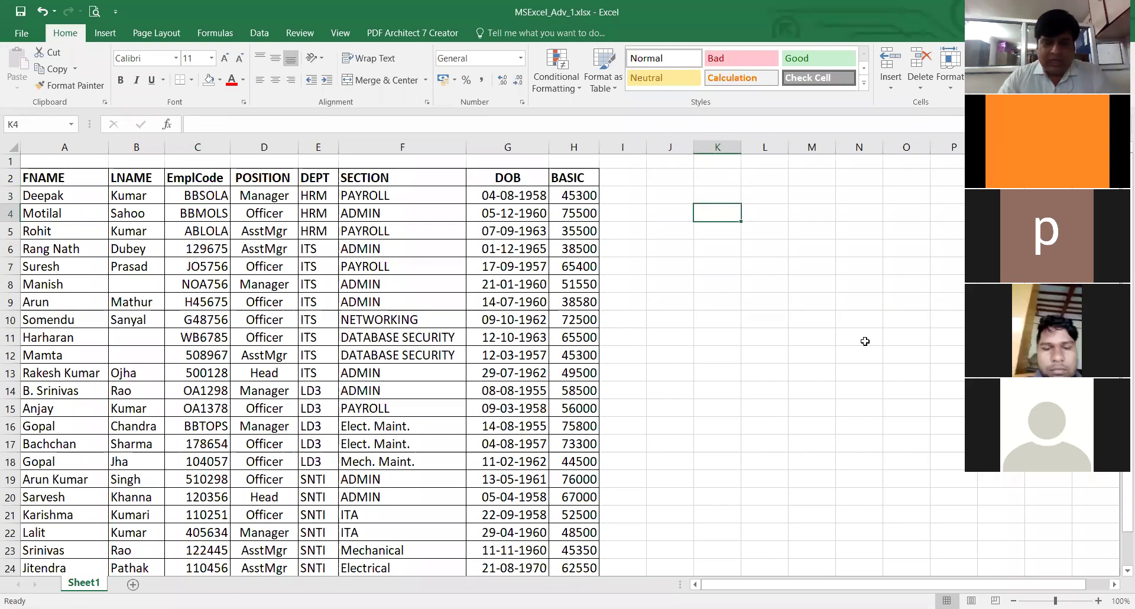
pyautogui.write('ctrl')
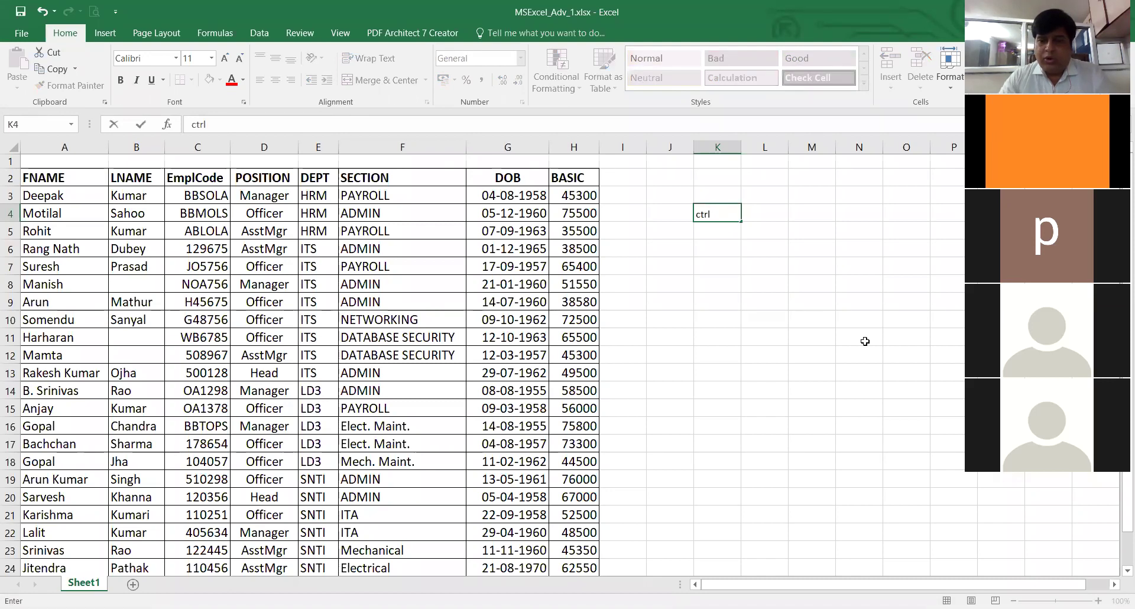
pyautogui.write('+ N')
pyautogui.click(737, 269)
pyautogui.click(726, 213)
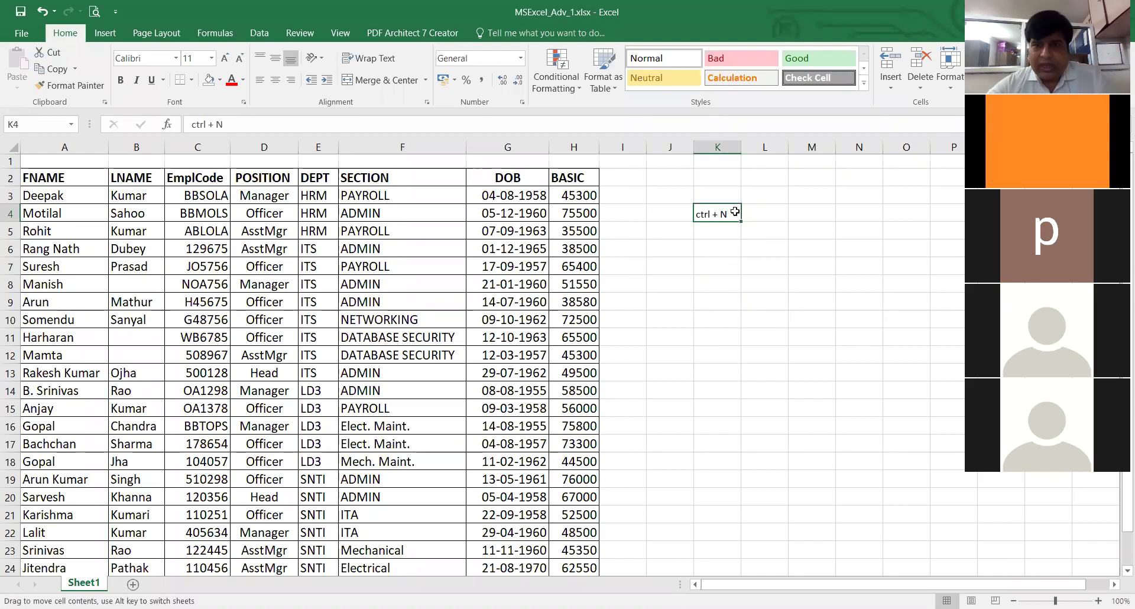
pyautogui.press('Delete')
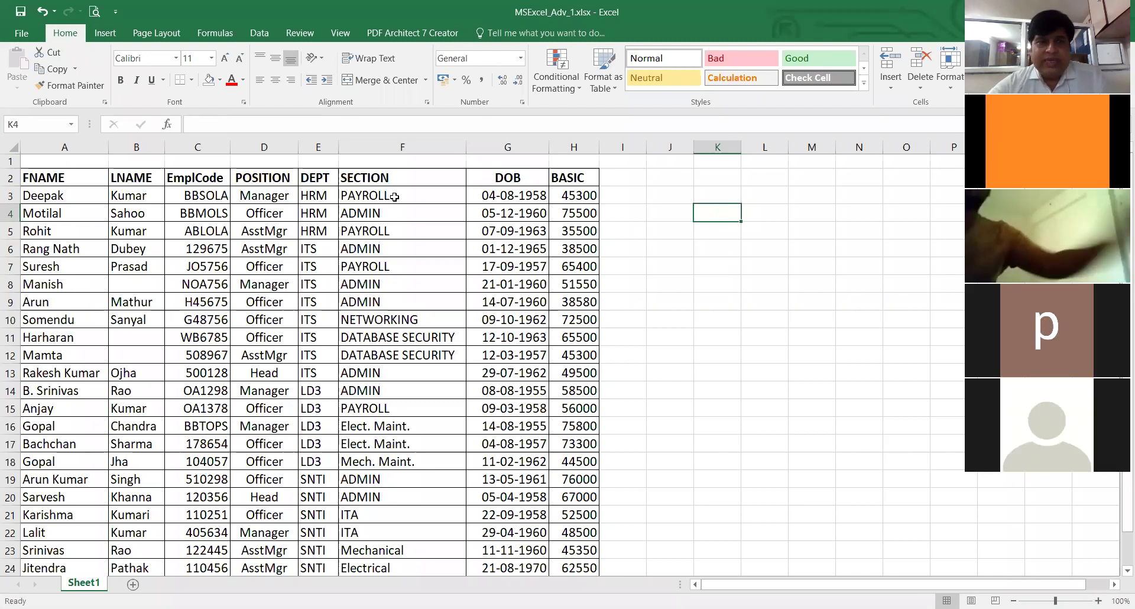
# - Select the whole employee table in A2:H25, copy it and cancel the copy while keeping the range selected
pyautogui.moveTo(24, 180); pyautogui.dragTo(585, 518)
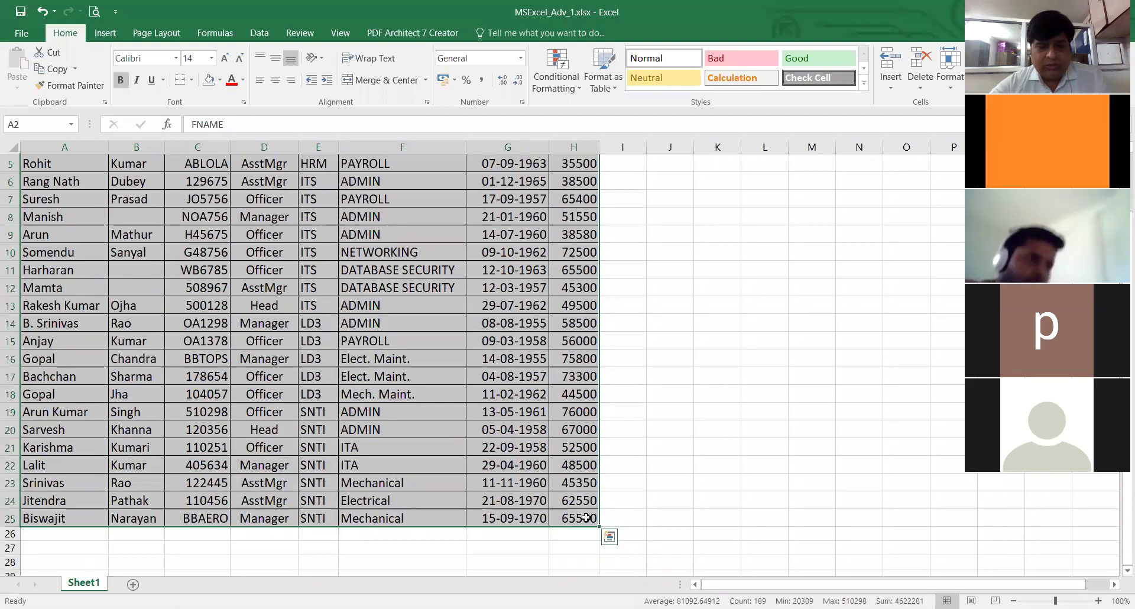
pyautogui.scroll(2, 585, 518)
pyautogui.hotkey('ctrl', 'c')
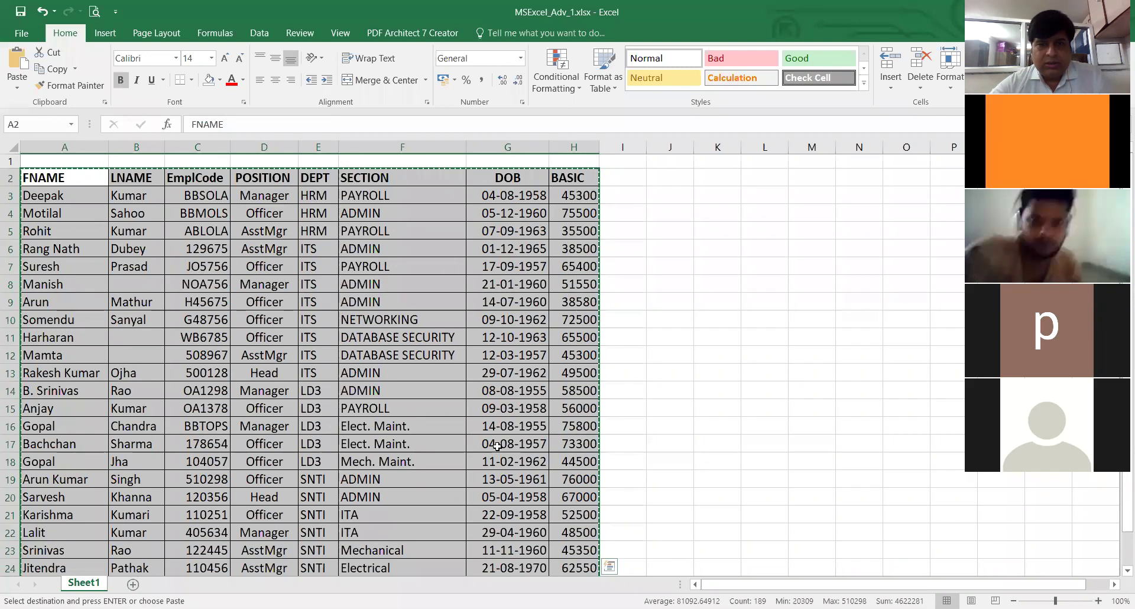
pyautogui.press('Escape')
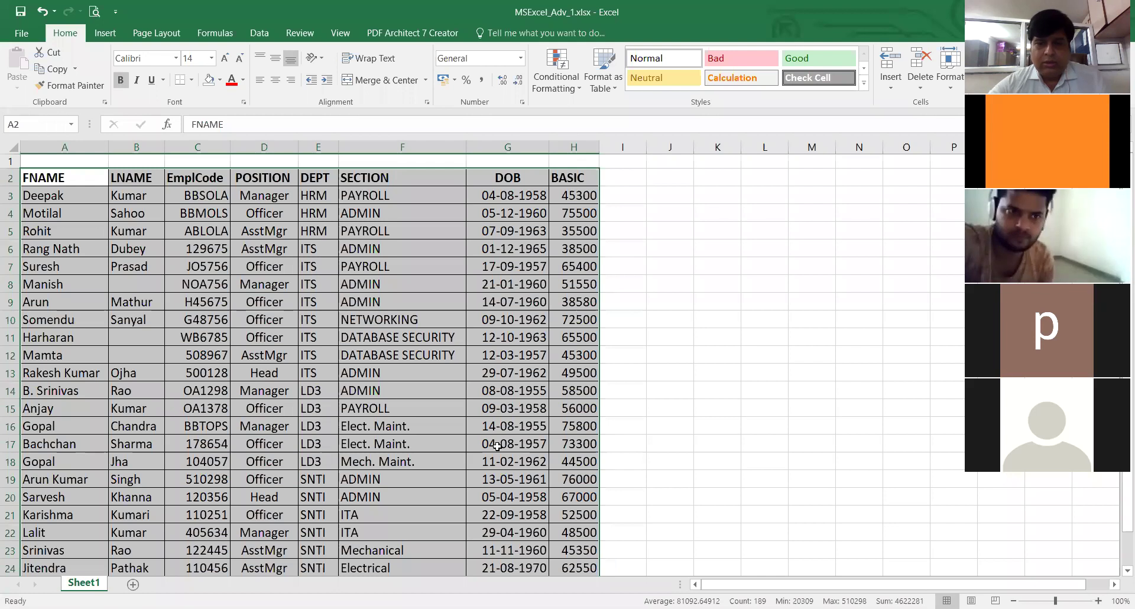
# - Clear the contents of the selected employee table A2:H25, leaving its borders in place, and check the rows below it
pyautogui.press('Delete')
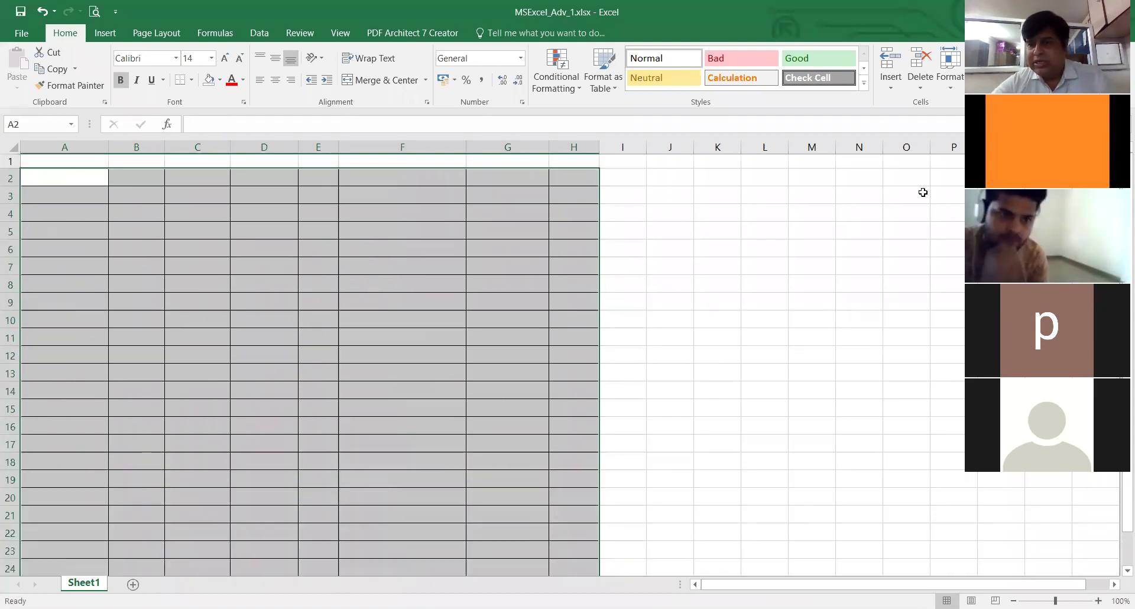
pyautogui.scroll(-11, 311, 271)
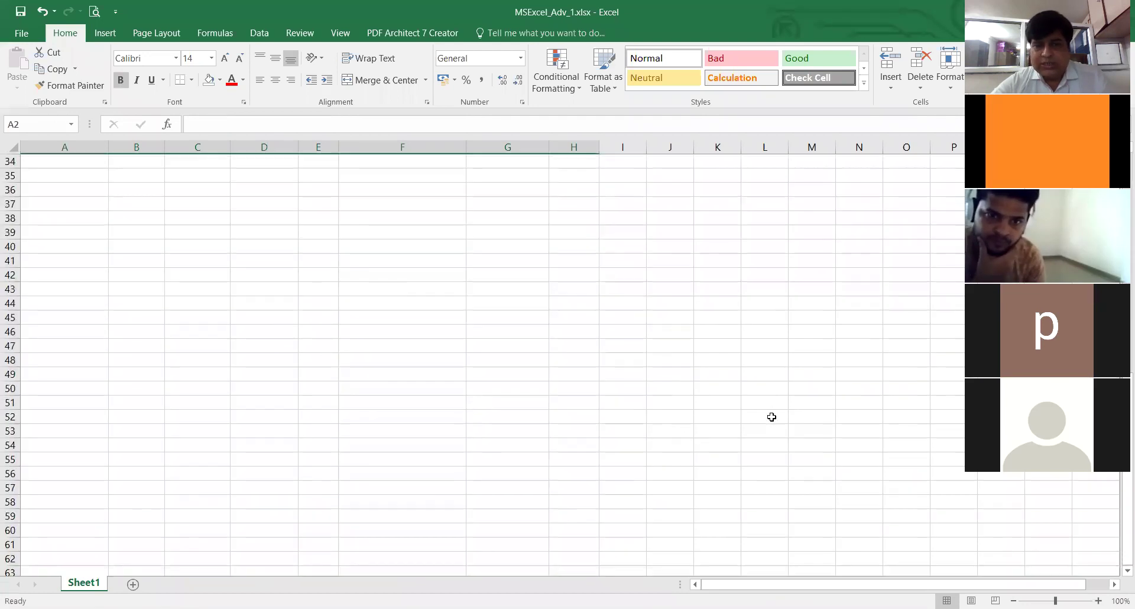
pyautogui.scroll(8, 772, 417)
pyautogui.scroll(3, 772, 417)
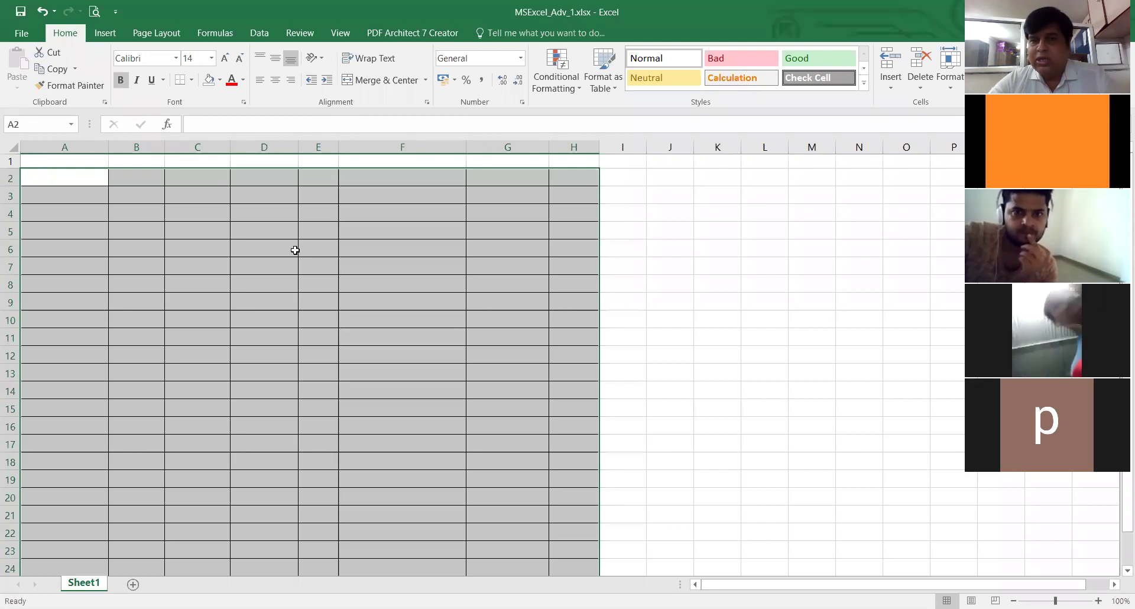
# - Move cell by cell along row 1 from A1, jump to the worksheet's last column, and return to A1
pyautogui.click(49, 159)
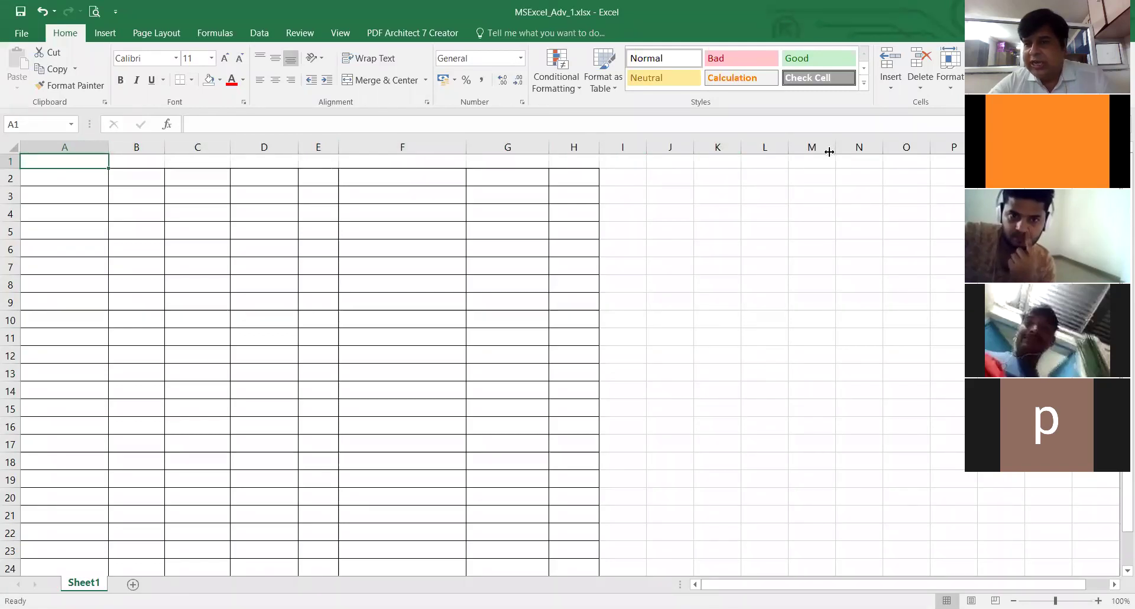
pyautogui.press('Right')
pyautogui.press('Right')
pyautogui.press('Right')
pyautogui.press('Right')
pyautogui.press('Right')
pyautogui.press('Right')
pyautogui.press('Right')
pyautogui.press('Right')
pyautogui.press('Right')
pyautogui.press('Right')
pyautogui.press('Right')
pyautogui.press('Right')
pyautogui.press('Right')
pyautogui.press('Right')
pyautogui.press('Right')
pyautogui.press('Right')
pyautogui.press('Right')
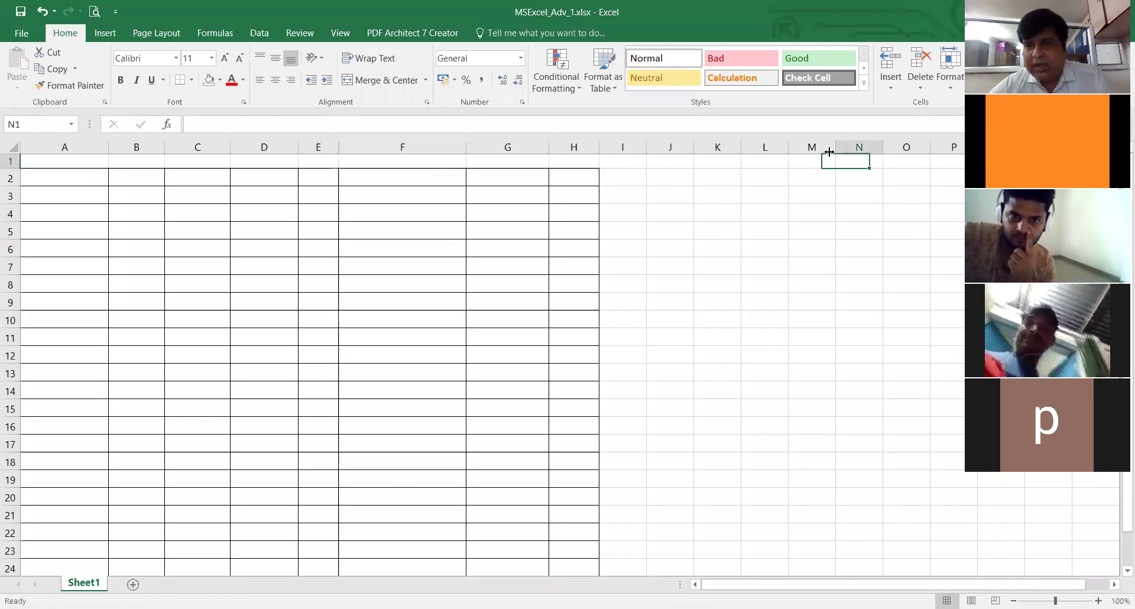
pyautogui.press('Right')
pyautogui.press('Right')
pyautogui.press('Right')
pyautogui.press('Right')
pyautogui.press('Right')
pyautogui.press('Right')
pyautogui.press('Right')
pyautogui.press('Right')
pyautogui.press('Right')
pyautogui.press('Right')
pyautogui.press('Right')
pyautogui.press('Right')
pyautogui.press('Right')
pyautogui.press('Right')
pyautogui.press('Right')
pyautogui.press('Right')
pyautogui.press('Right')
pyautogui.press('Right')
pyautogui.press('Right')
pyautogui.press('Right')
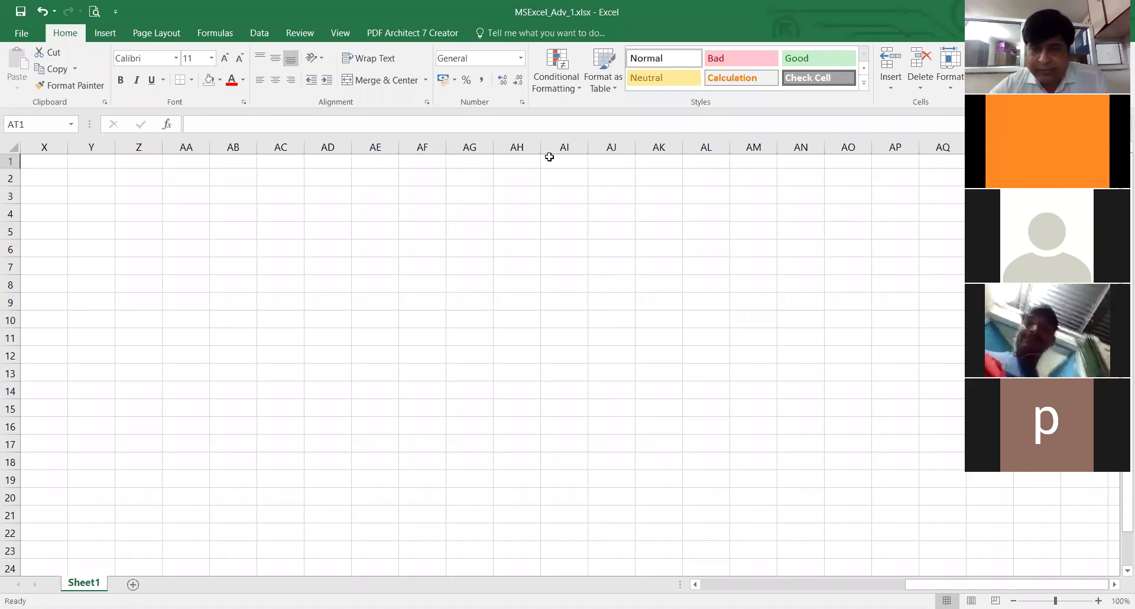
pyautogui.press('Right')
pyautogui.press('Right')
pyautogui.press('Right')
pyautogui.press('Right')
pyautogui.press('Right')
pyautogui.press('Right')
pyautogui.press('Right')
pyautogui.press('Right')
pyautogui.press('Right')
pyautogui.press('Right')
pyautogui.press('Right')
pyautogui.press('Right')
pyautogui.press('Right')
pyautogui.press('Right')
pyautogui.press('Right')
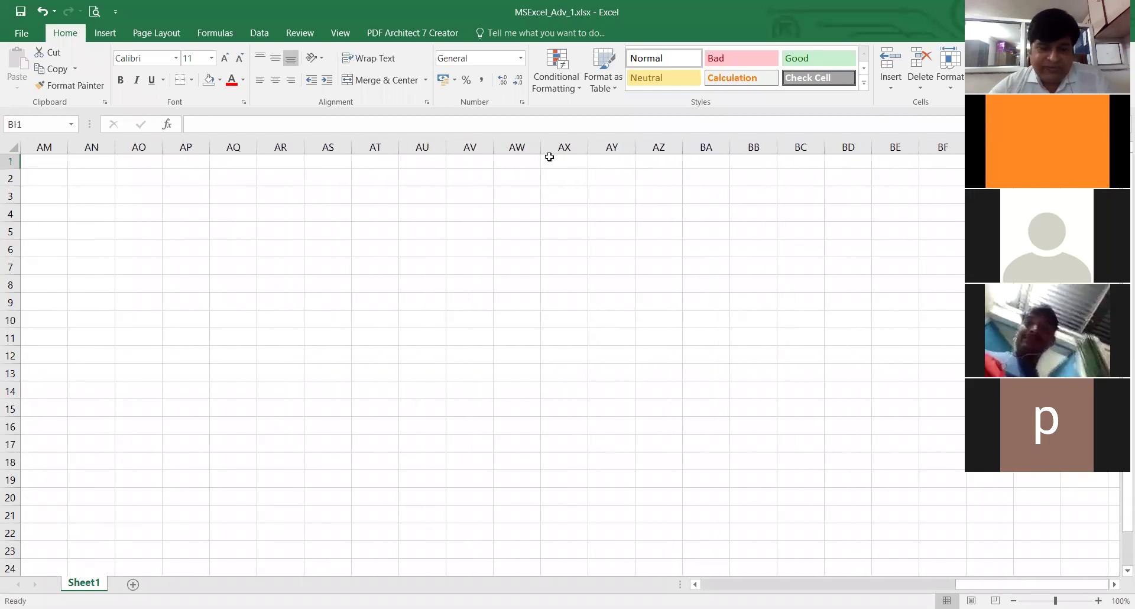
pyautogui.hotkey('ctrl', 'Right')
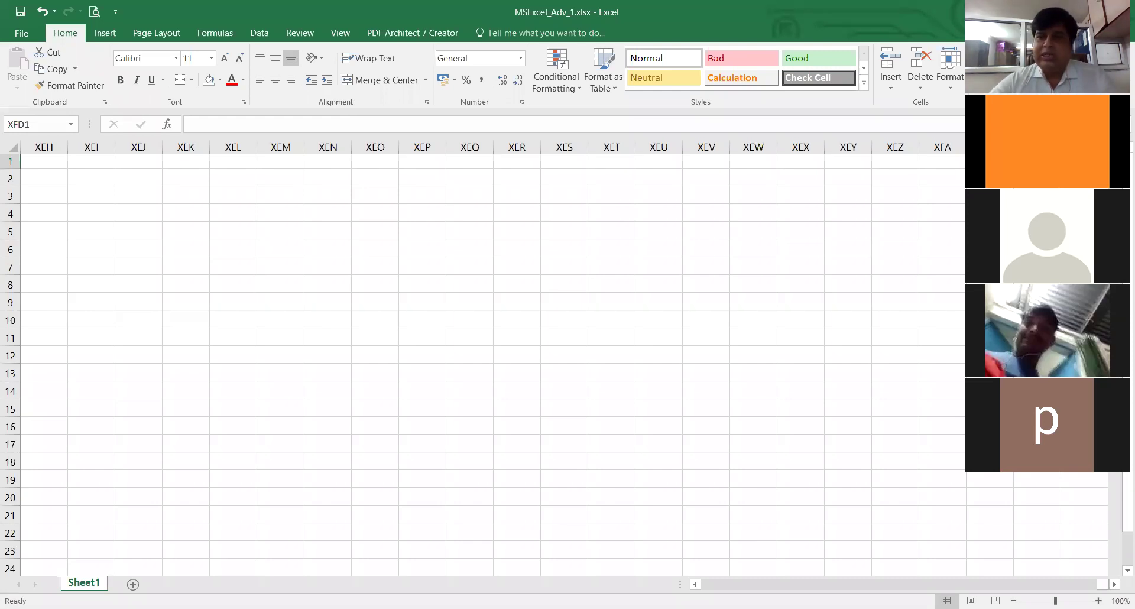
pyautogui.hotkey('ctrl', 'Home')
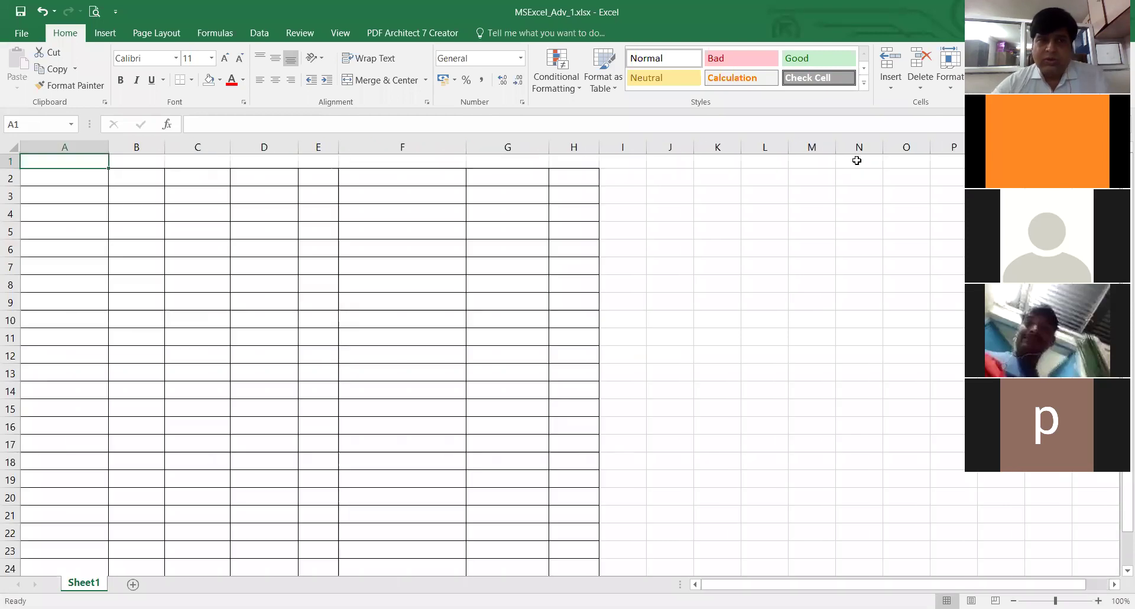
# - Move cell by cell down column A from A1, jump to the worksheet's last row, and return to A1
pyautogui.press('Down')
pyautogui.press('Down')
pyautogui.press('Down')
pyautogui.press('Down')
pyautogui.press('Down')
pyautogui.press('Down')
pyautogui.press('Down')
pyautogui.press('Down')
pyautogui.press('Down')
pyautogui.press('Down')
pyautogui.press('Down')
pyautogui.press('Down')
pyautogui.press('Down')
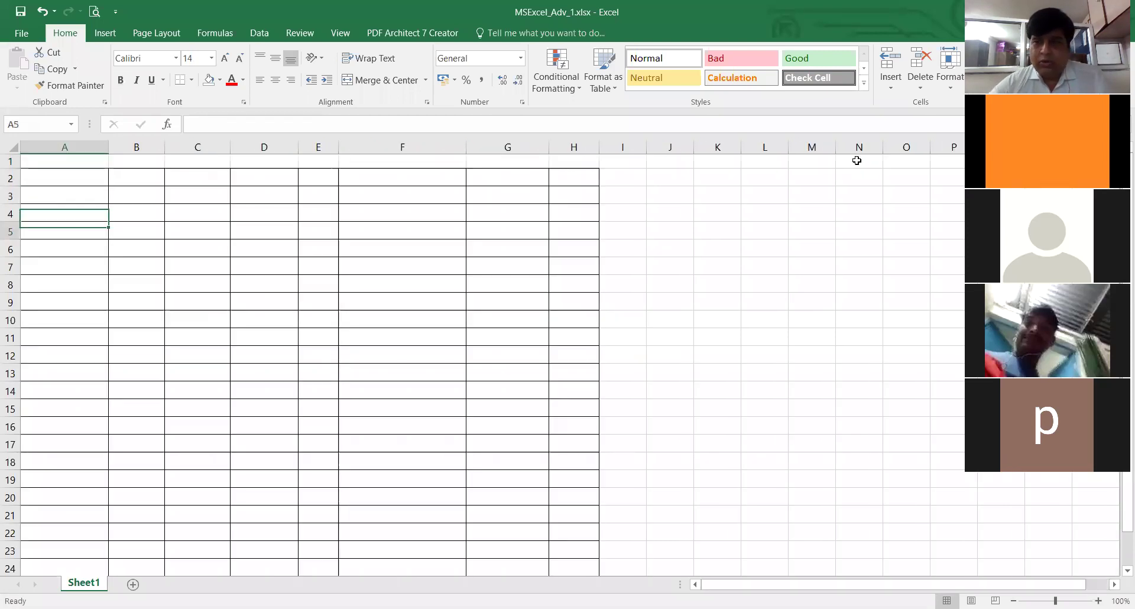
pyautogui.press('Down')
pyautogui.press('Down')
pyautogui.press('Down')
pyautogui.press('Down')
pyautogui.press('Down')
pyautogui.press('Down')
pyautogui.press('Down')
pyautogui.press('Down')
pyautogui.press('Down')
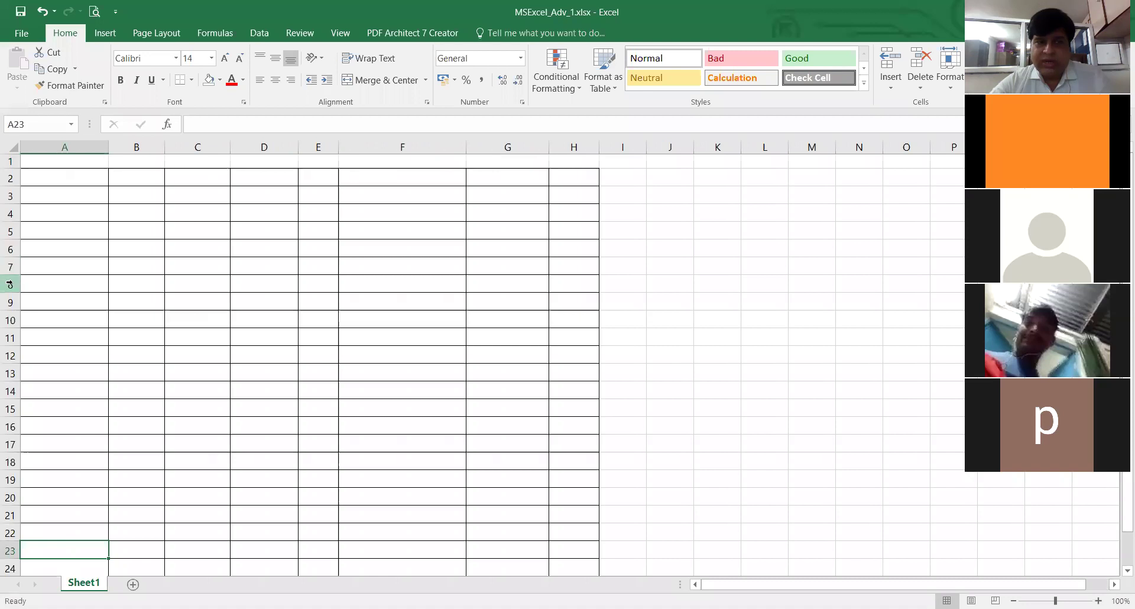
pyautogui.press('Down')
pyautogui.press('Down')
pyautogui.press('Down')
pyautogui.press('Down')
pyautogui.press('Down')
pyautogui.press('Down')
pyautogui.press('Down')
pyautogui.press('Down')
pyautogui.press('Down')
pyautogui.press('Down')
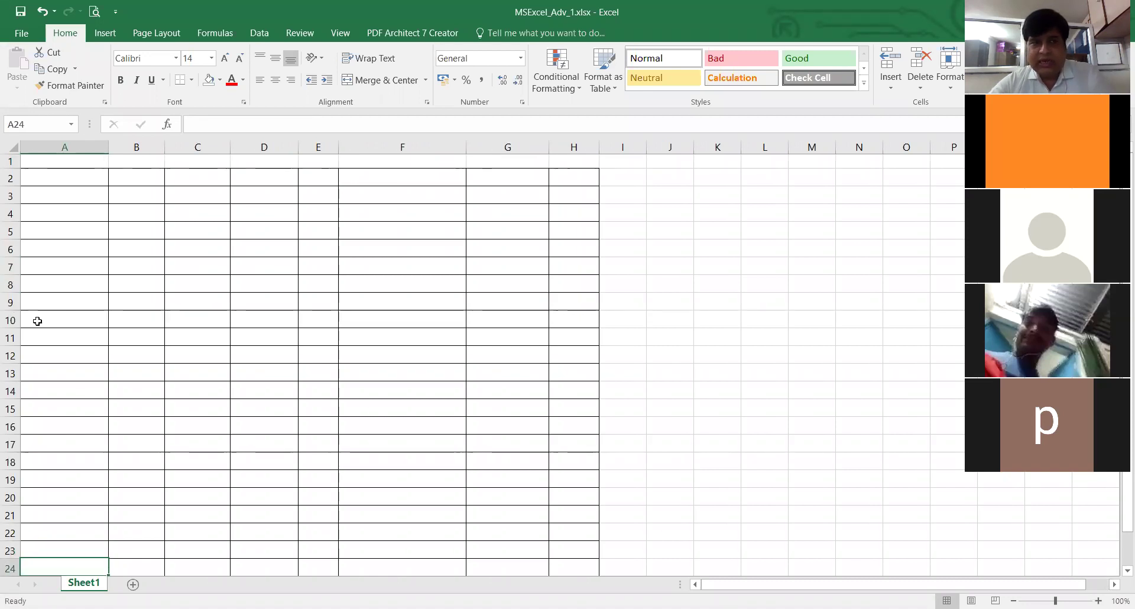
pyautogui.press('Down')
pyautogui.press('Down')
pyautogui.press('Down')
pyautogui.press('Down')
pyautogui.press('Down')
pyautogui.press('Down')
pyautogui.press('Down')
pyautogui.press('Down')
pyautogui.press('Down')
pyautogui.press('Down')
pyautogui.press('Down')
pyautogui.press('Down')
pyautogui.press('Down')
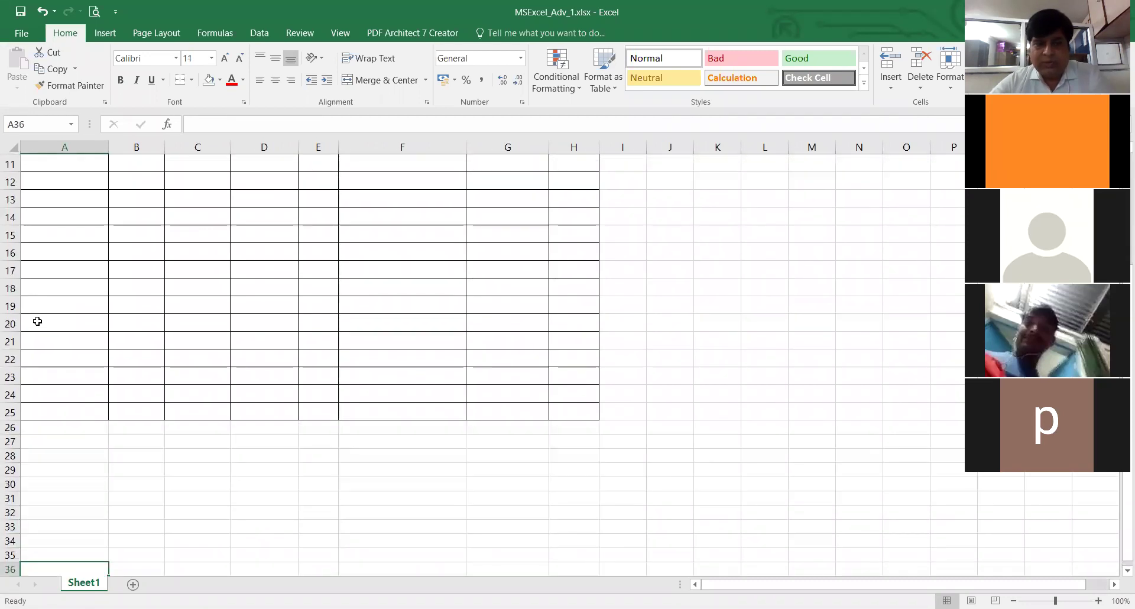
pyautogui.press('Down')
pyautogui.press('Down')
pyautogui.press('Down')
pyautogui.press('Down')
pyautogui.press('Down')
pyautogui.press('Down')
pyautogui.press('Down')
pyautogui.press('Down')
pyautogui.press('Down')
pyautogui.press('Down')
pyautogui.press('Down')
pyautogui.press('Down')
pyautogui.press('Down')
pyautogui.press('Down')
pyautogui.press('Down')
pyautogui.press('Down')
pyautogui.press('Down')
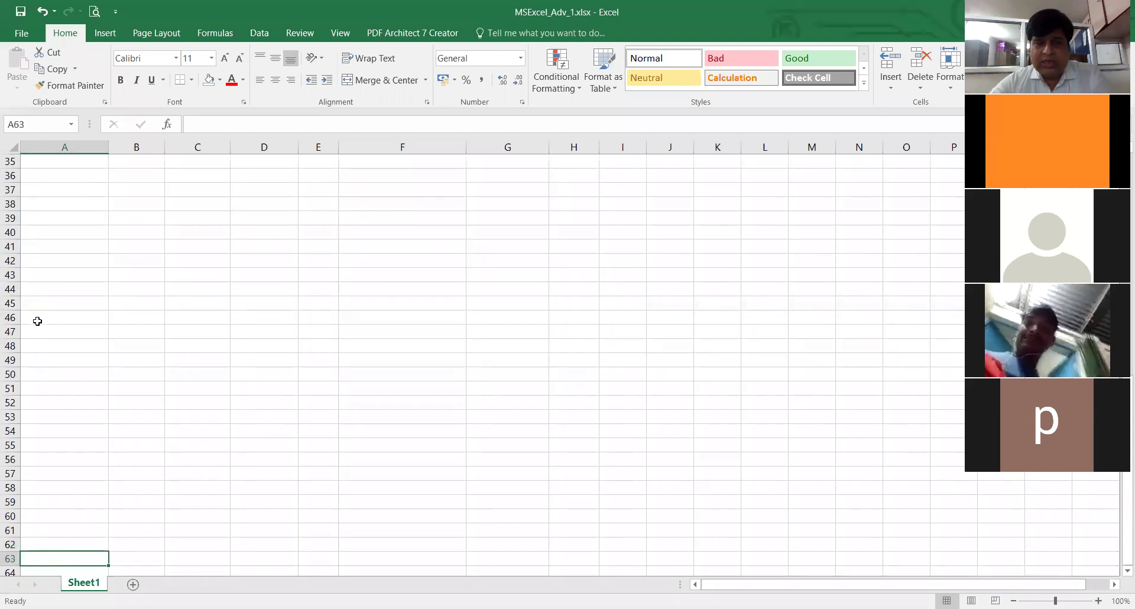
pyautogui.press('Down')
pyautogui.press('Down')
pyautogui.press('Down')
pyautogui.press('Down')
pyautogui.press('Down')
pyautogui.press('Down')
pyautogui.press('Down')
pyautogui.press('Down')
pyautogui.press('Down')
pyautogui.press('Down')
pyautogui.press('Down')
pyautogui.press('Down')
pyautogui.press('Down')
pyautogui.press('Down')
pyautogui.press('Down')
pyautogui.press('Down')
pyautogui.press('Down')
pyautogui.press('Down')
pyautogui.press('Down')
pyautogui.press('Down')
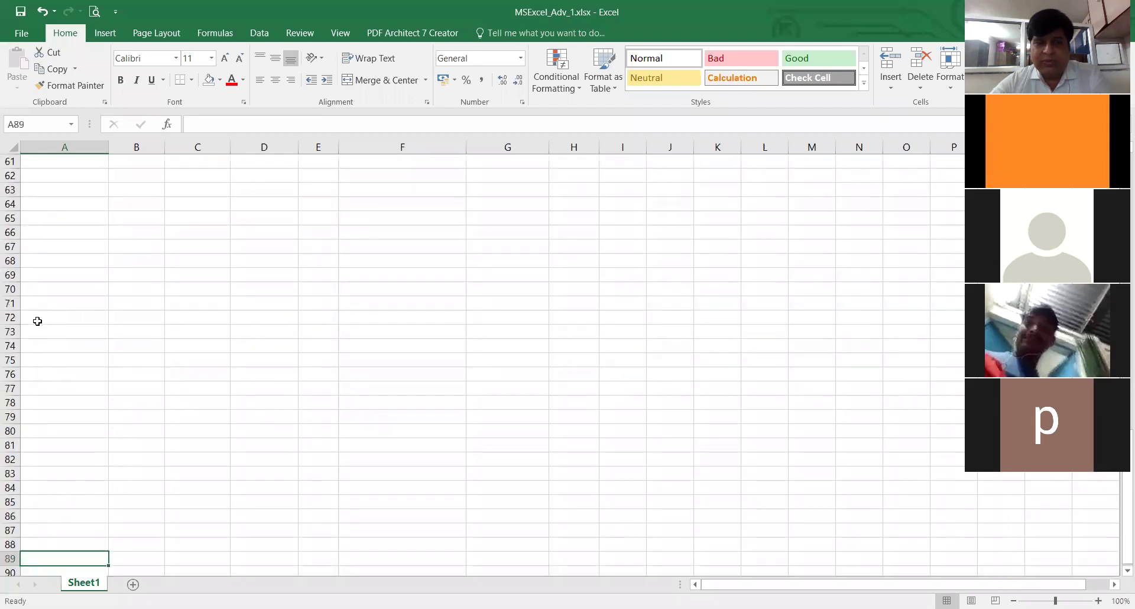
pyautogui.press('Down')
pyautogui.press('Down')
pyautogui.press('Down')
pyautogui.press('Down')
pyautogui.press('Down')
pyautogui.press('Down')
pyautogui.press('Down')
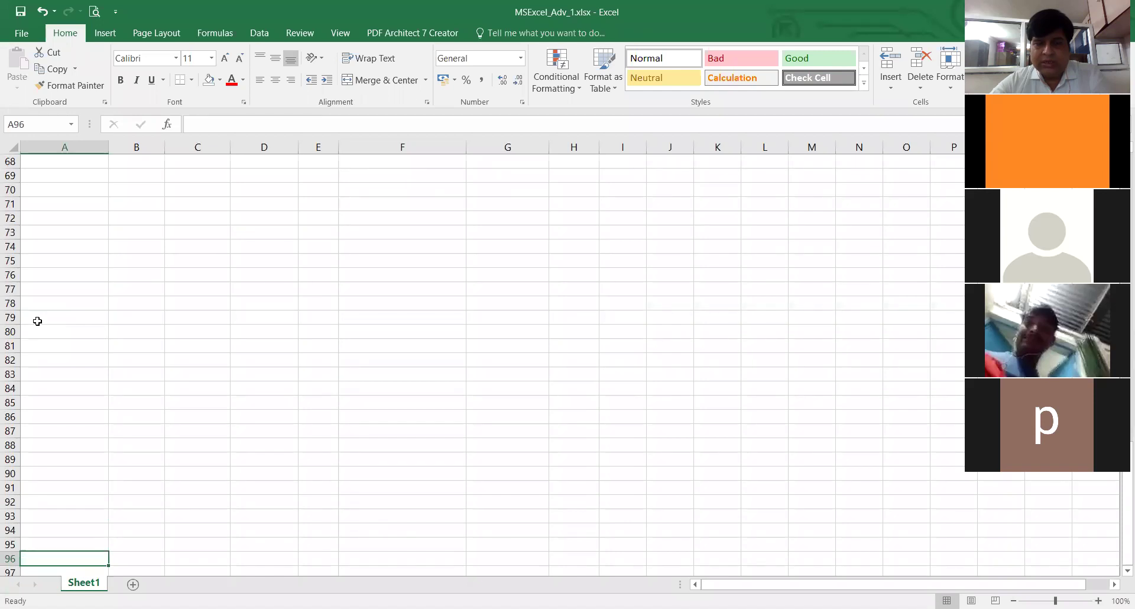
pyautogui.press('Down')
pyautogui.press('Down')
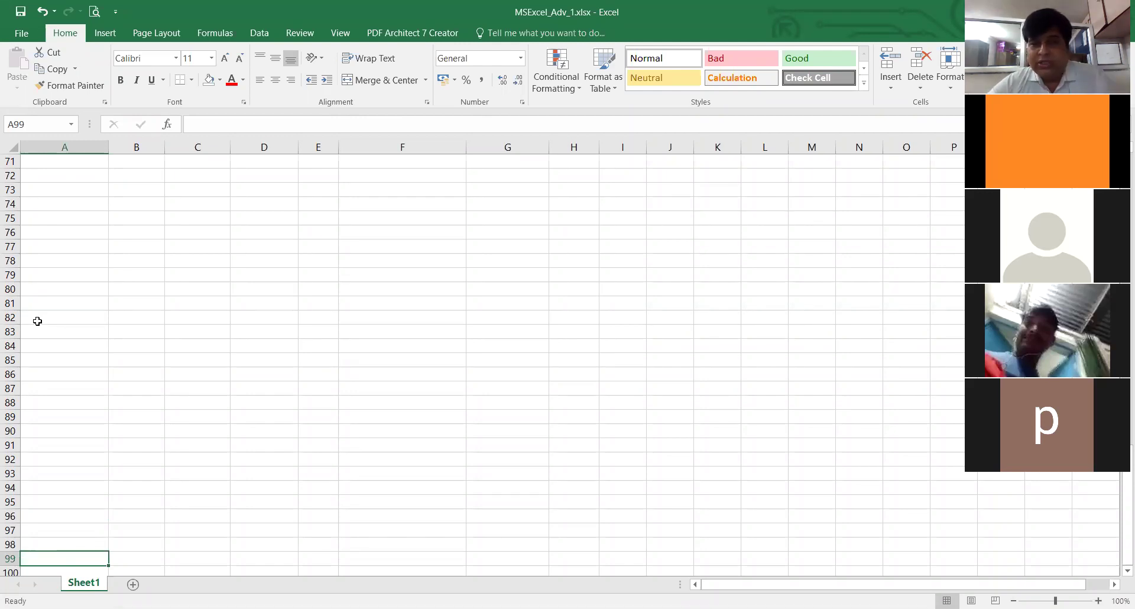
pyautogui.hotkey('ctrl', 'Down')
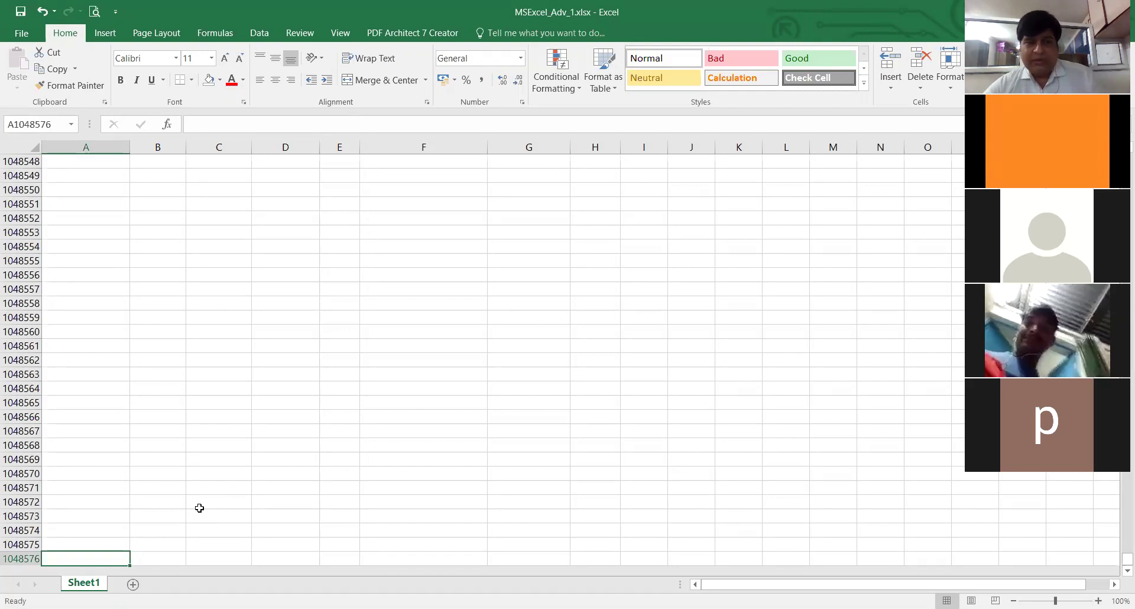
pyautogui.hotkey('ctrl', 'Up')
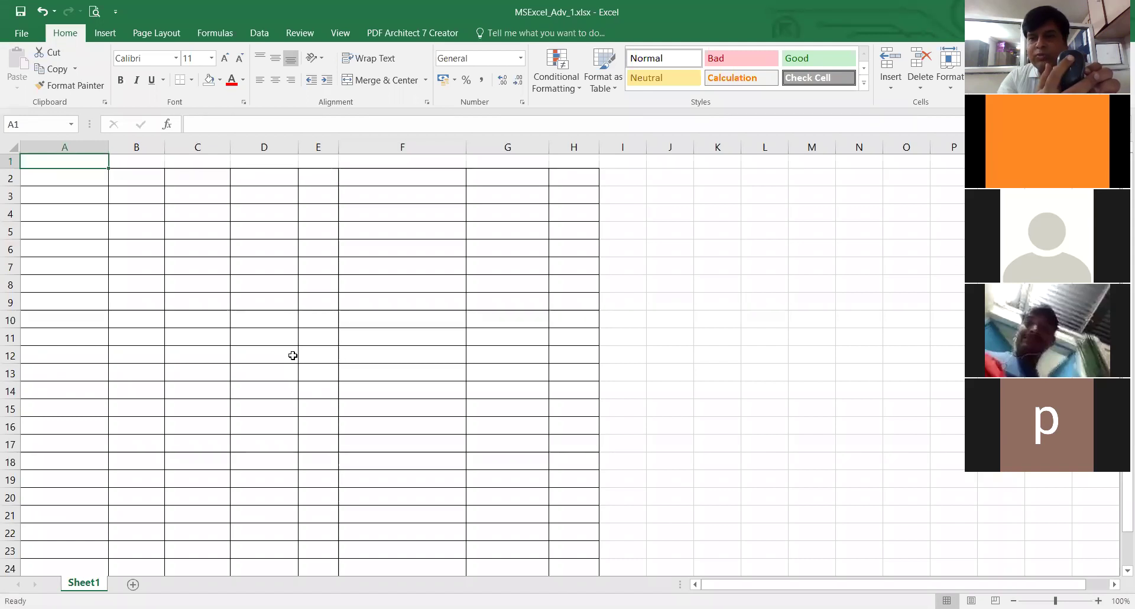
# - Examine the rows below the emptied table repeatedly and return to the first rows of the sheet
pyautogui.scroll(-3, 292, 355)
pyautogui.scroll(3, 292, 356)
pyautogui.scroll(-4, 292, 356)
pyautogui.scroll(-2, 292, 355)
pyautogui.scroll(6, 293, 355)
pyautogui.scroll(-8, 293, 355)
pyautogui.scroll(8, 293, 355)
pyautogui.scroll(-8, 293, 355)
pyautogui.scroll(8, 292, 355)
pyautogui.scroll(-3, 293, 356)
pyautogui.scroll(3, 293, 356)
pyautogui.scroll(-10, 293, 355)
pyautogui.scroll(10, 293, 355)
pyautogui.scroll(-9, 293, 355)
pyautogui.scroll(9, 292, 356)
pyautogui.scroll(-6, 292, 355)
pyautogui.scroll(6, 293, 355)
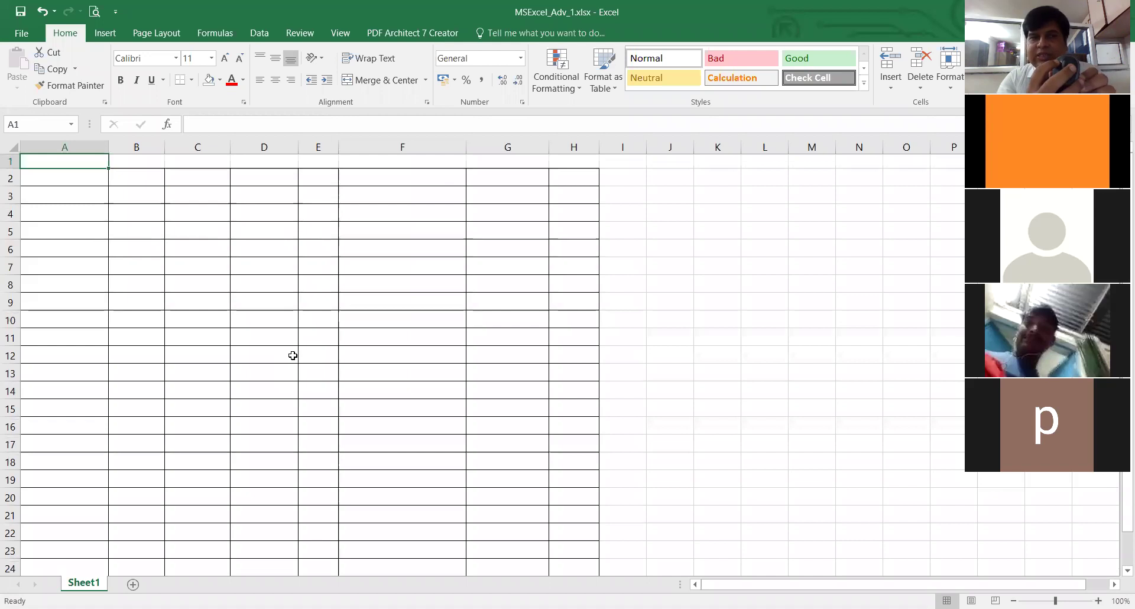
# - Select cell D12, open its context menu and close it without choosing a command
pyautogui.click(293, 355)
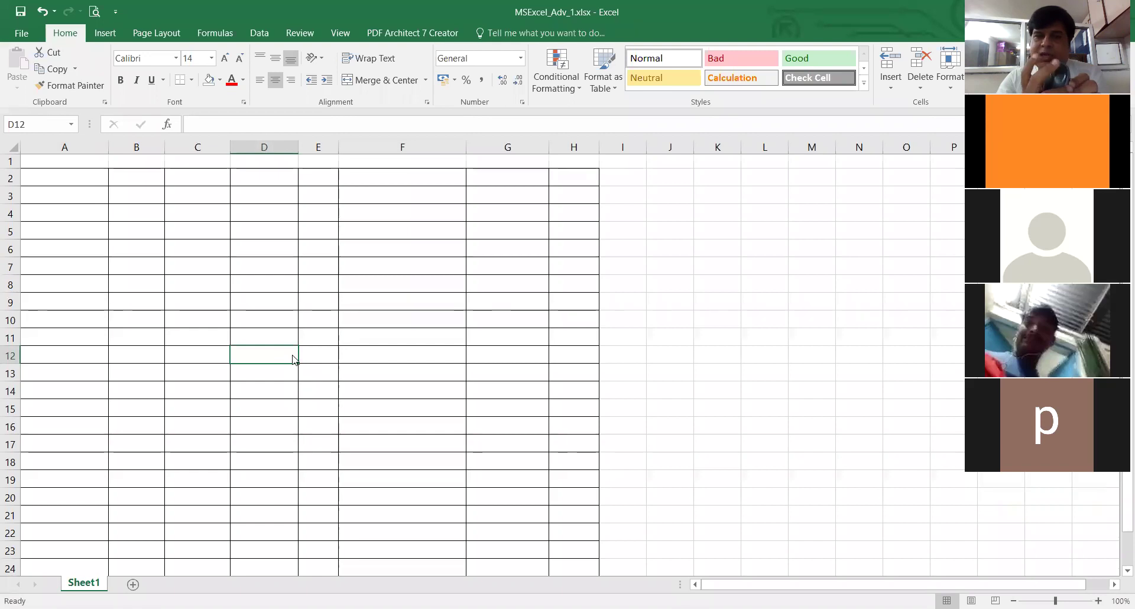
pyautogui.rightClick(293, 357)
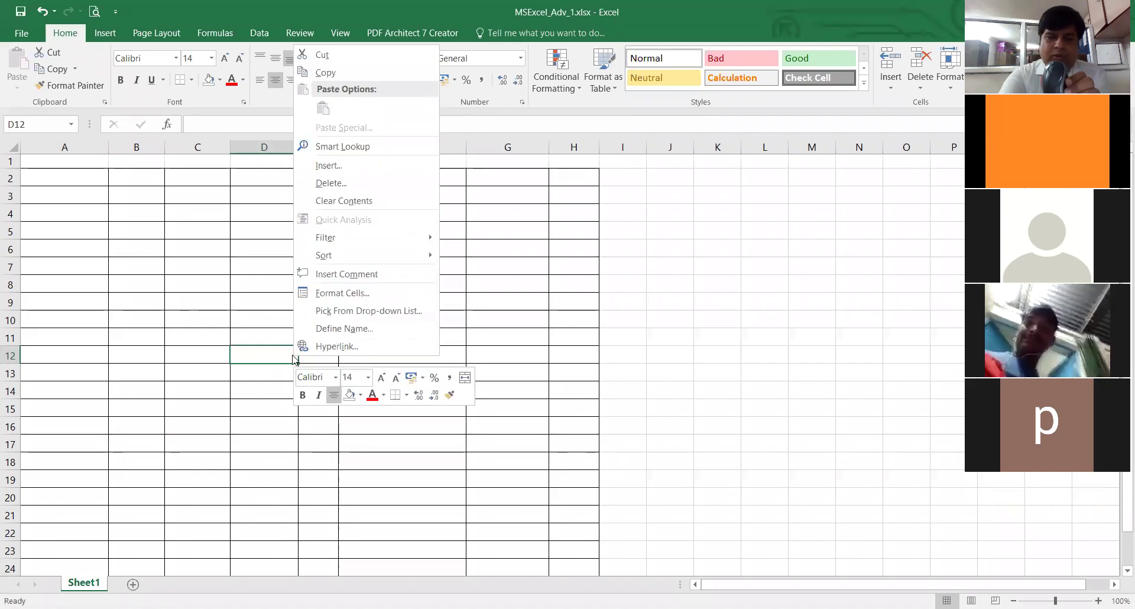
pyautogui.click(293, 356)
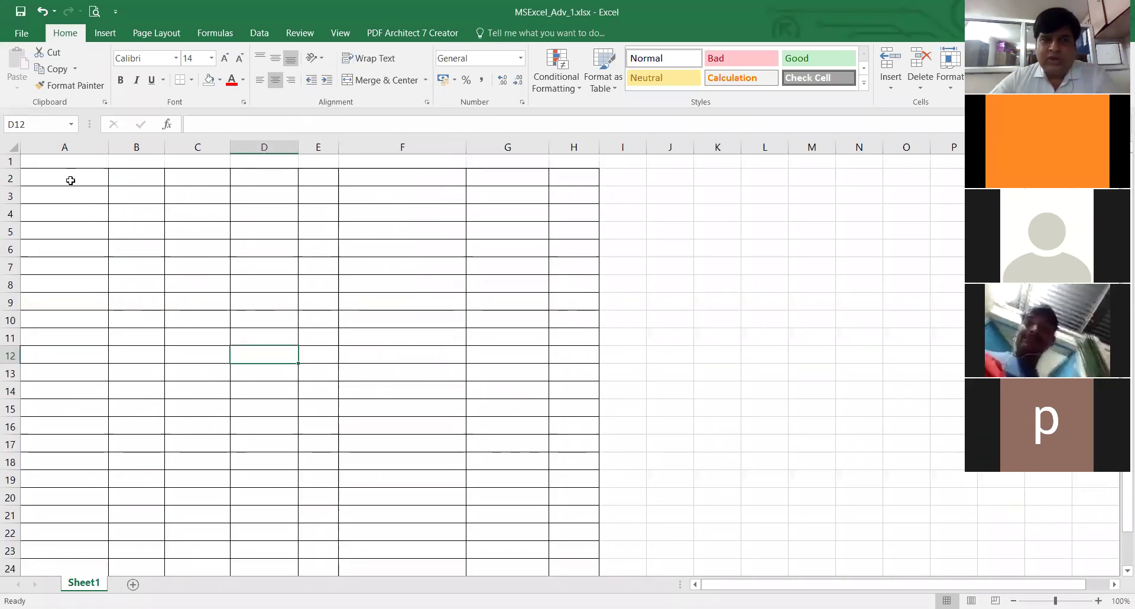
# - Select A2 and move cell by cell back and forth along row 2, ending on C2
pyautogui.click(69, 177)
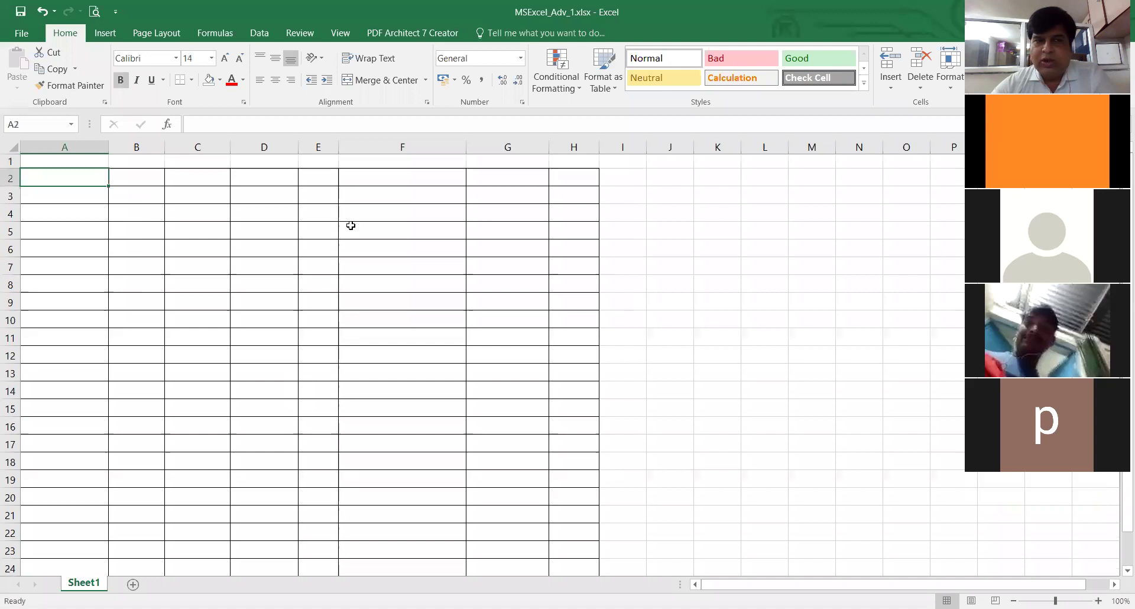
pyautogui.press('Right')
pyautogui.press('Right')
pyautogui.press('Right')
pyautogui.press('Right')
pyautogui.press('Left')
pyautogui.press('Left')
pyautogui.press('Left')
pyautogui.press('Left')
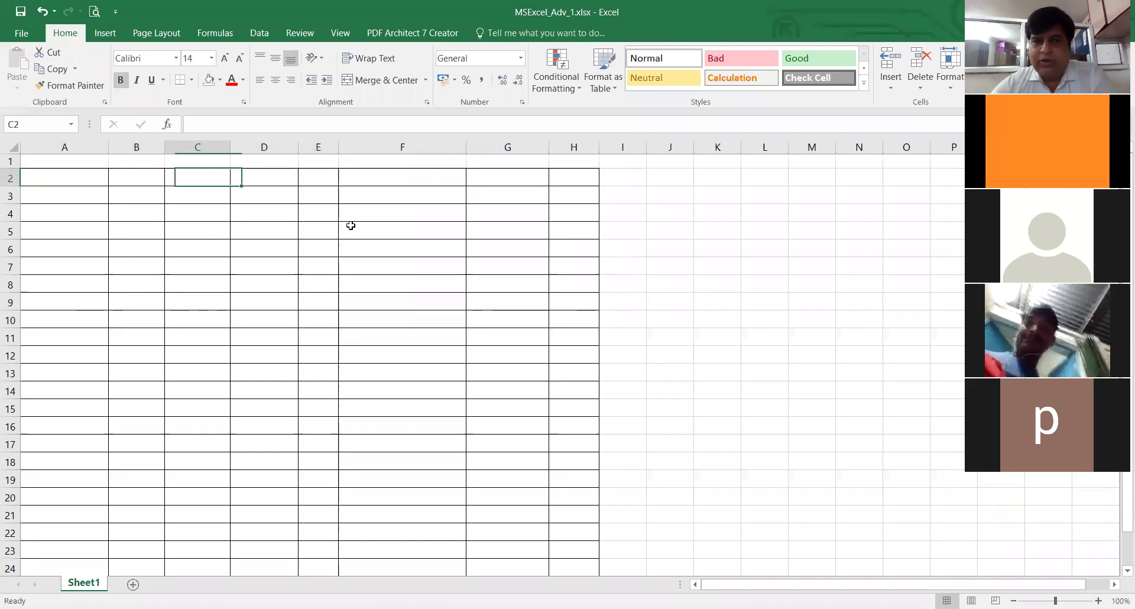
pyautogui.press('Right')
pyautogui.press('Right')
pyautogui.press('Right')
pyautogui.press('Left')
pyautogui.press('Left')
pyautogui.press('Left')
pyautogui.press('Right')
pyautogui.press('Right')
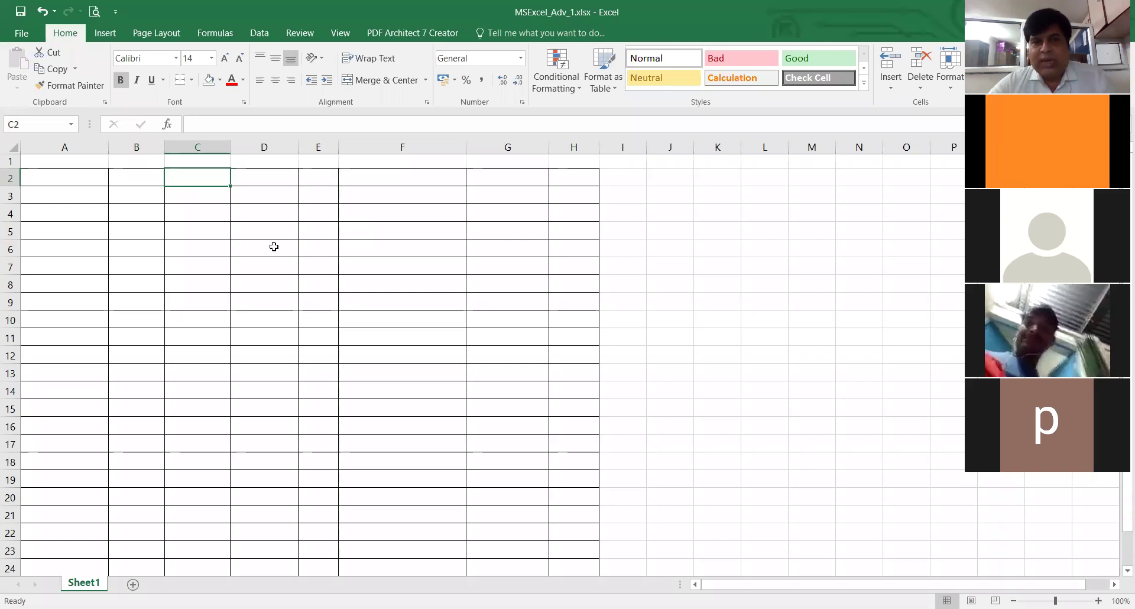
# - Move cell by cell along row 2 from C2 past the bordered table to S2
pyautogui.press('Right')
pyautogui.press('Right')
pyautogui.press('Right')
pyautogui.press('Right')
pyautogui.press('Right')
pyautogui.press('Right')
pyautogui.press('Right')
pyautogui.press('Right')
pyautogui.press('Right')
pyautogui.press('Right')
pyautogui.press('Right')
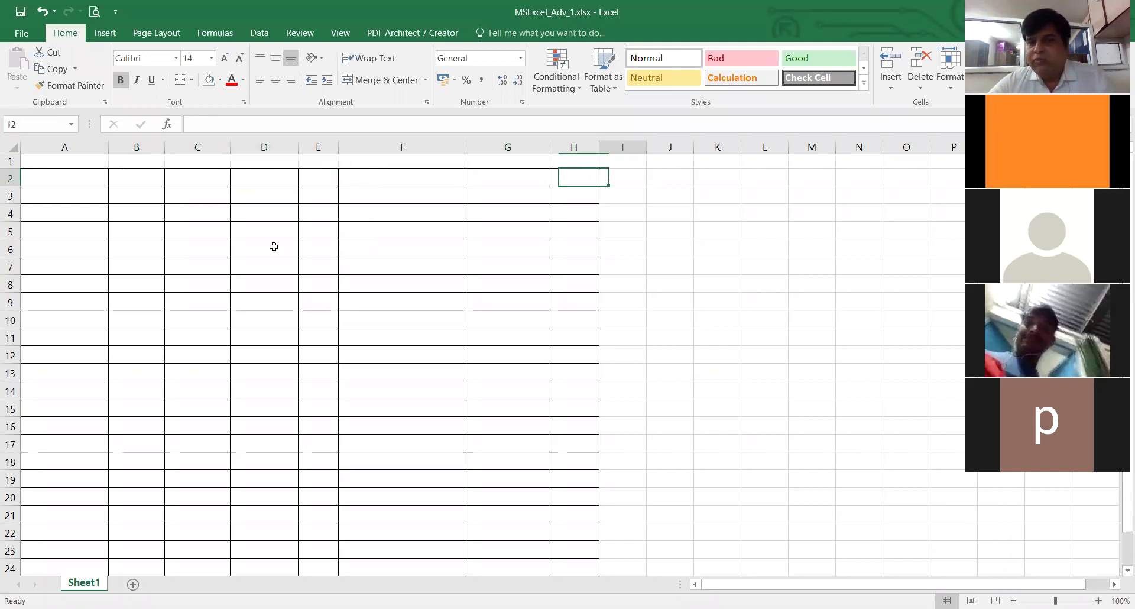
pyautogui.press('Right')
pyautogui.press('Right')
pyautogui.press('Right')
pyautogui.press('Right')
pyautogui.press('Right')
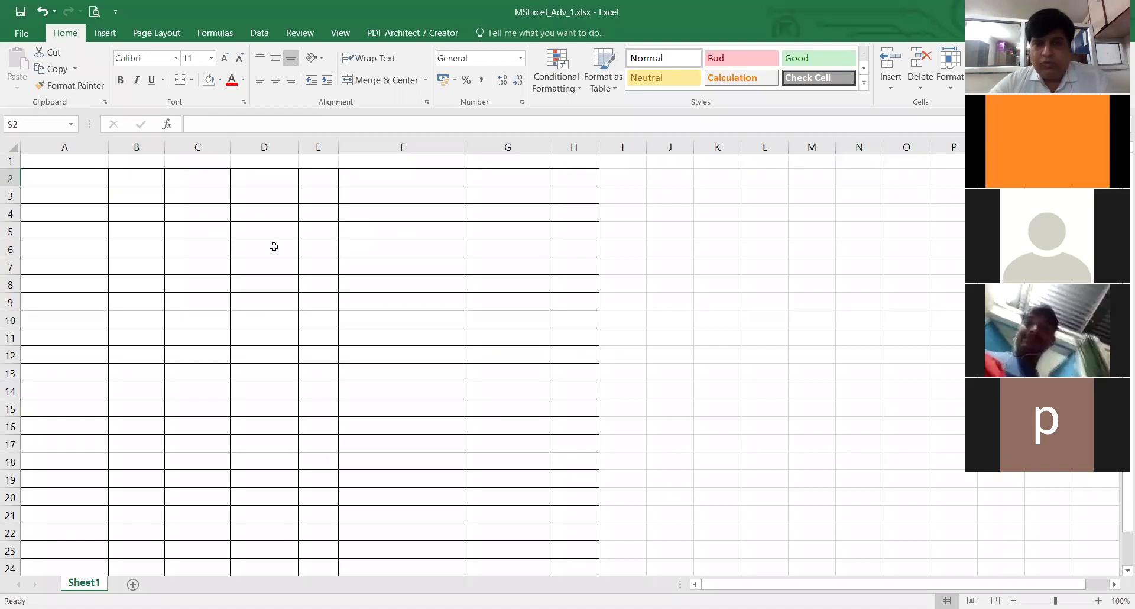
# - Move cell by cell back along row 2 from S2 to A2
pyautogui.press('Left')
pyautogui.press('Left')
pyautogui.press('Left')
pyautogui.press('Left')
pyautogui.press('Left')
pyautogui.press('Left')
pyautogui.press('Left')
pyautogui.press('Left')
pyautogui.press('Left')
pyautogui.press('Left')
pyautogui.press('Left')
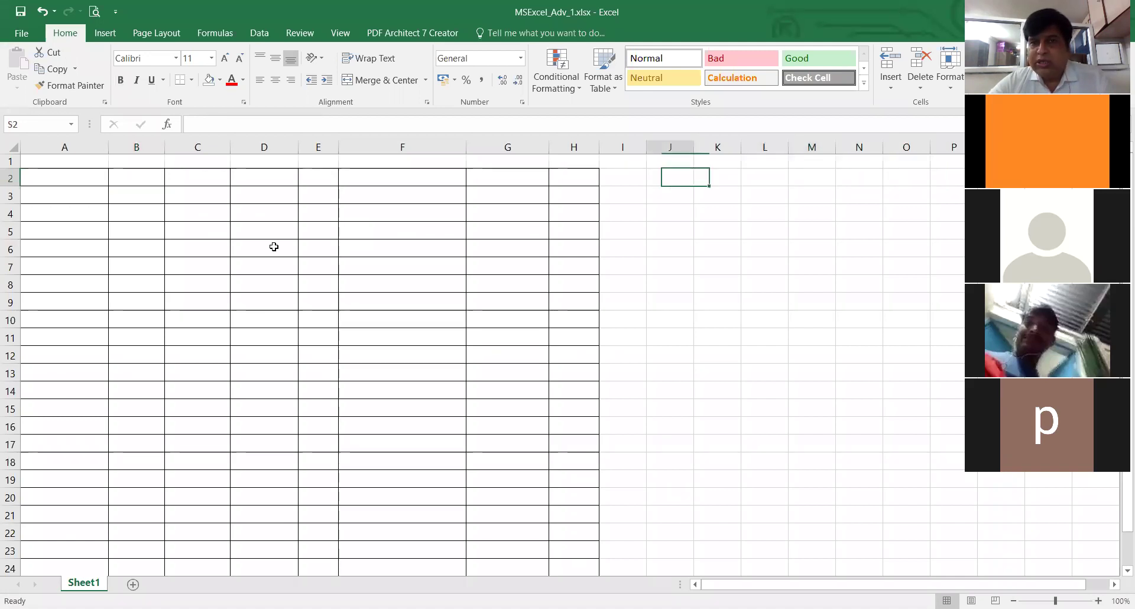
pyautogui.press('Left')
pyautogui.press('Left')
pyautogui.press('Left')
pyautogui.press('Left')
pyautogui.press('Left')
pyautogui.press('Left')
pyautogui.press('Left')
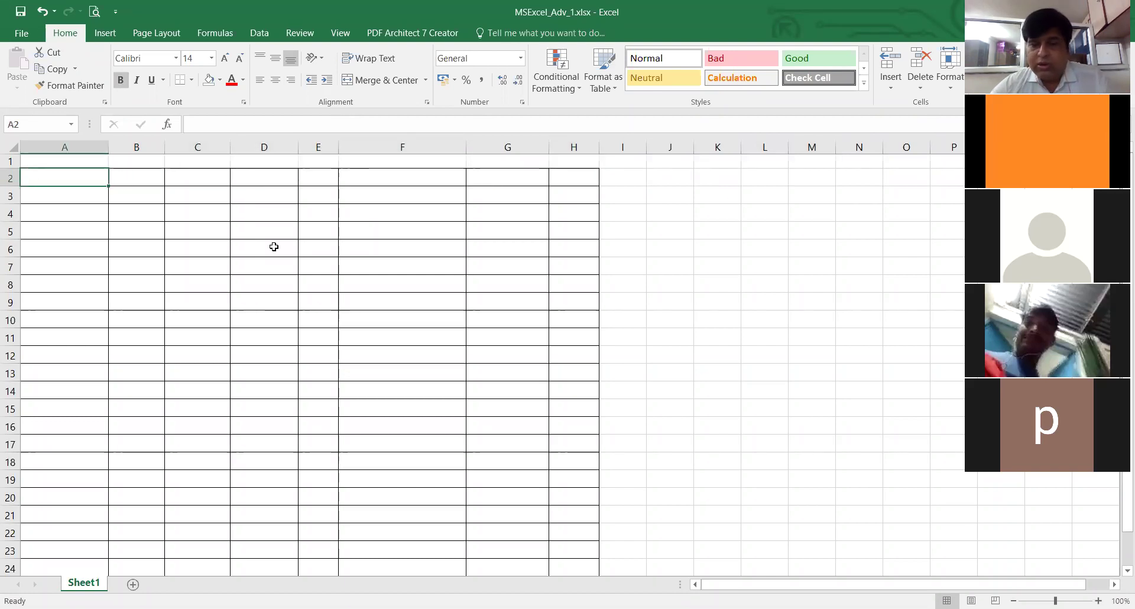
# - Move cell by cell a few rows down column A from A2 and back up
pyautogui.press('Down')
pyautogui.press('Down')
pyautogui.press('Down')
pyautogui.press('Down')
pyautogui.press('Down')
pyautogui.press('Down')
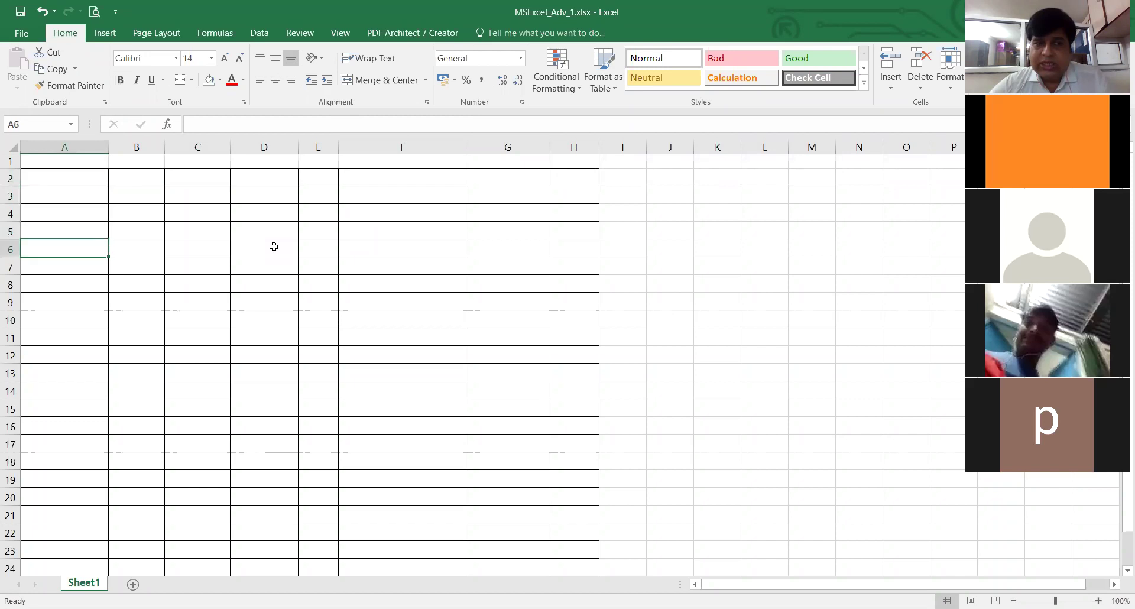
pyautogui.press('Up')
pyautogui.press('Up')
pyautogui.press('Up')
pyautogui.press('Up')
pyautogui.press('Up')
pyautogui.press('Up')
# - Move cell by cell down column A from A2 to A18
pyautogui.press('Down')
pyautogui.press('Down')
pyautogui.press('Down')
pyautogui.press('Down')
pyautogui.press('Down')
pyautogui.press('Down')
pyautogui.press('Down')
pyautogui.press('Down')
pyautogui.press('Down')
pyautogui.press('Down')
pyautogui.press('Down')
pyautogui.press('Down')
pyautogui.press('Down')
pyautogui.press('Down')
pyautogui.press('Down')
pyautogui.press('Down')
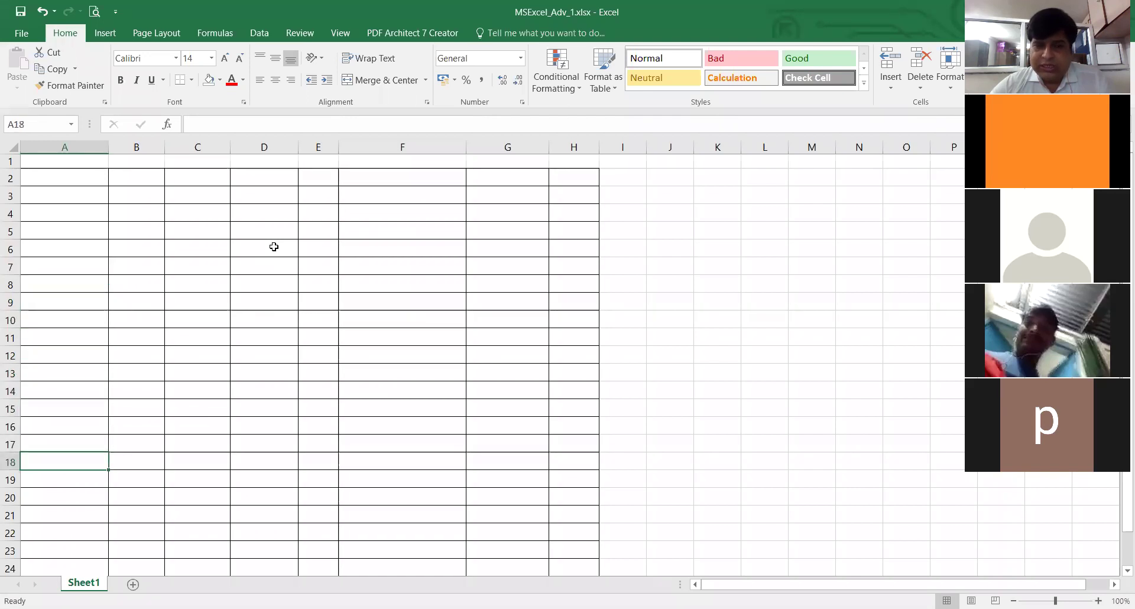
# - Move cell by cell up column A from A18, step through its first rows again and return to A1
pyautogui.press('Up')
pyautogui.press('Up')
pyautogui.press('Up')
pyautogui.press('Up')
pyautogui.press('Up')
pyautogui.press('Up')
pyautogui.press('Up')
pyautogui.press('Up')
pyautogui.press('Up')
pyautogui.press('Up')
pyautogui.press('Up')
pyautogui.press('Up')
pyautogui.press('Up')
pyautogui.press('Up')
pyautogui.press('Up')
pyautogui.press('Up')
pyautogui.press('Up')
pyautogui.press('Down')
pyautogui.press('Down')
pyautogui.press('Down')
pyautogui.press('Down')
pyautogui.press('Up')
pyautogui.press('Up')
pyautogui.press('Up')
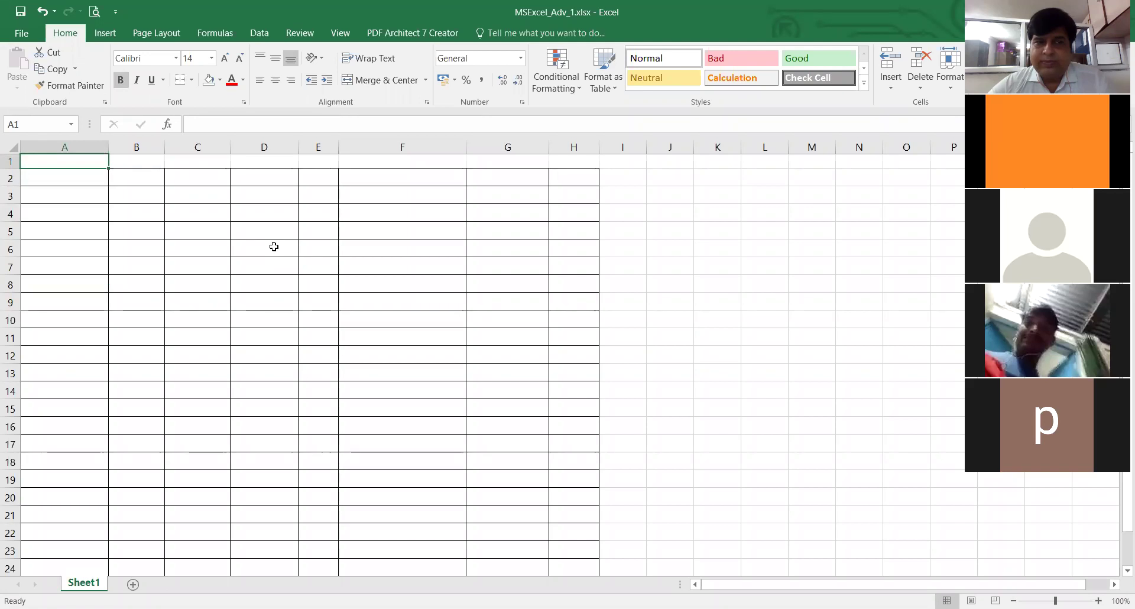
pyautogui.hotkey('ctrl', 'b')
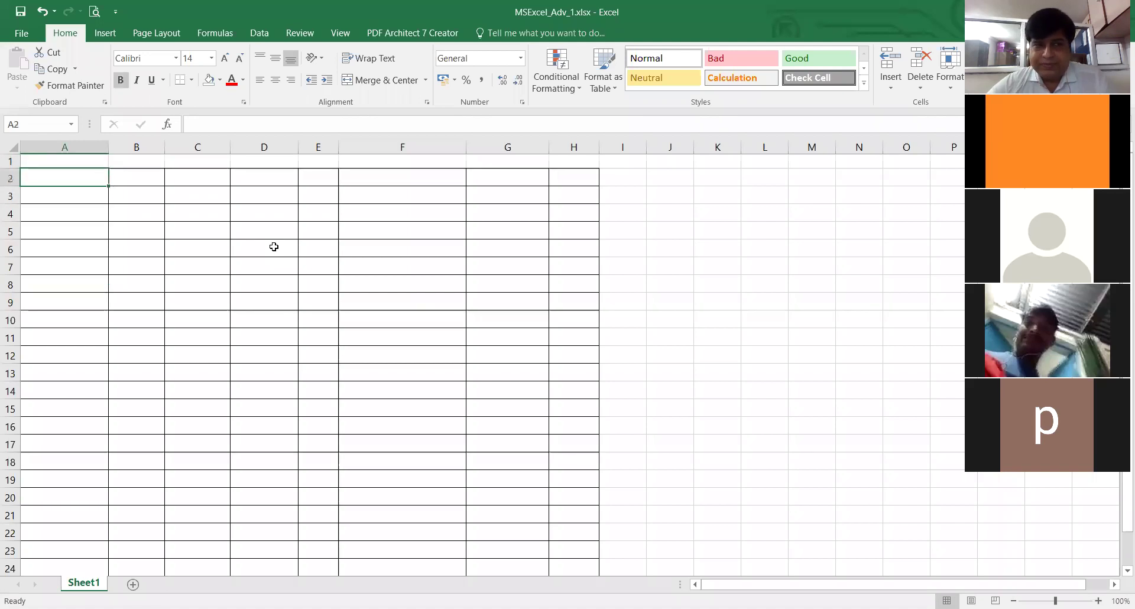
pyautogui.press('Up')
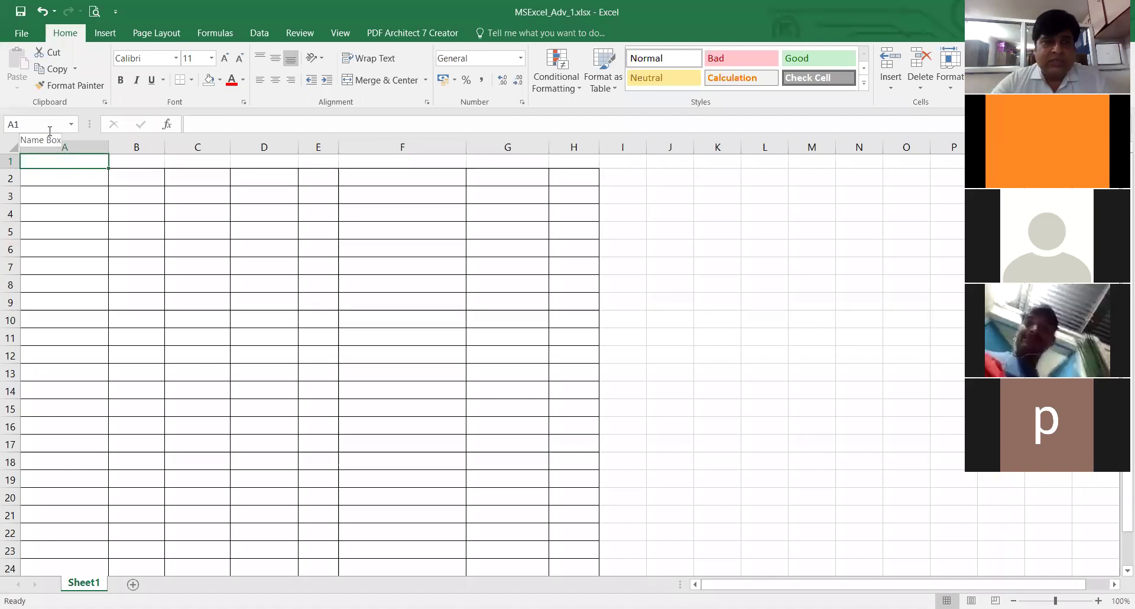
# - Select individual cells B2, B3, C3, C2 and D2 to check their references in the Name Box, ending on C2
pyautogui.click(121, 174)
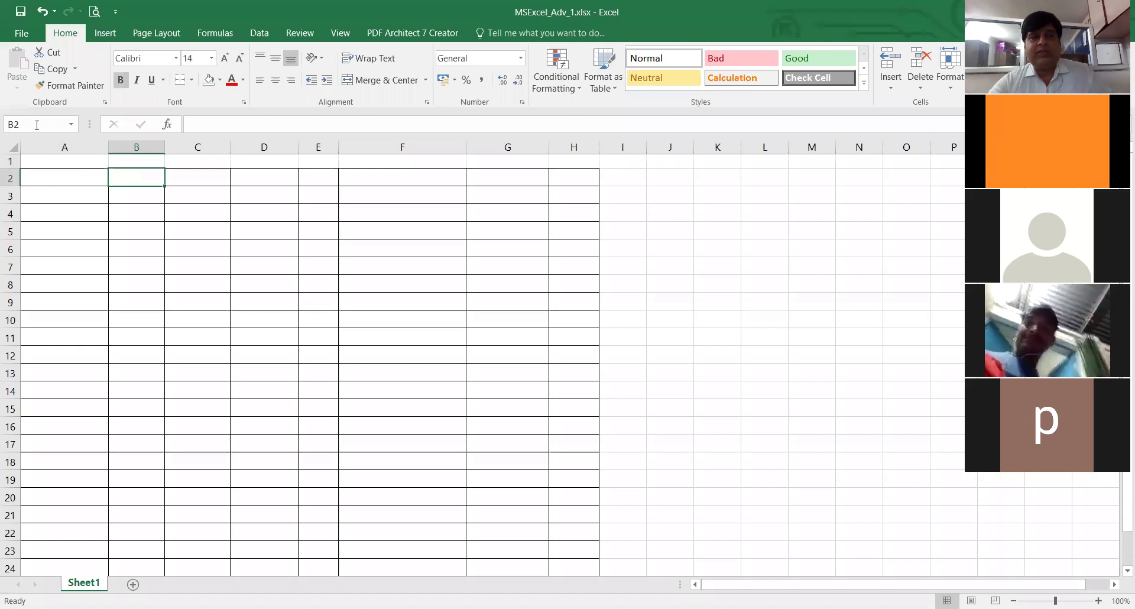
pyautogui.click(130, 195)
pyautogui.click(147, 179)
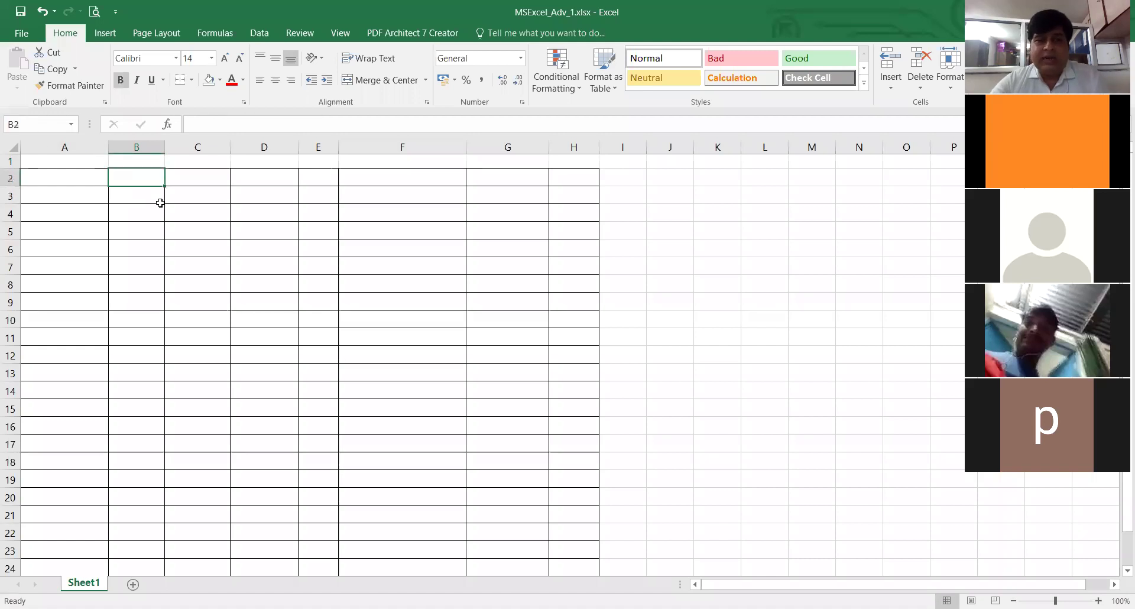
pyautogui.click(185, 195)
pyautogui.click(221, 174)
pyautogui.click(228, 190)
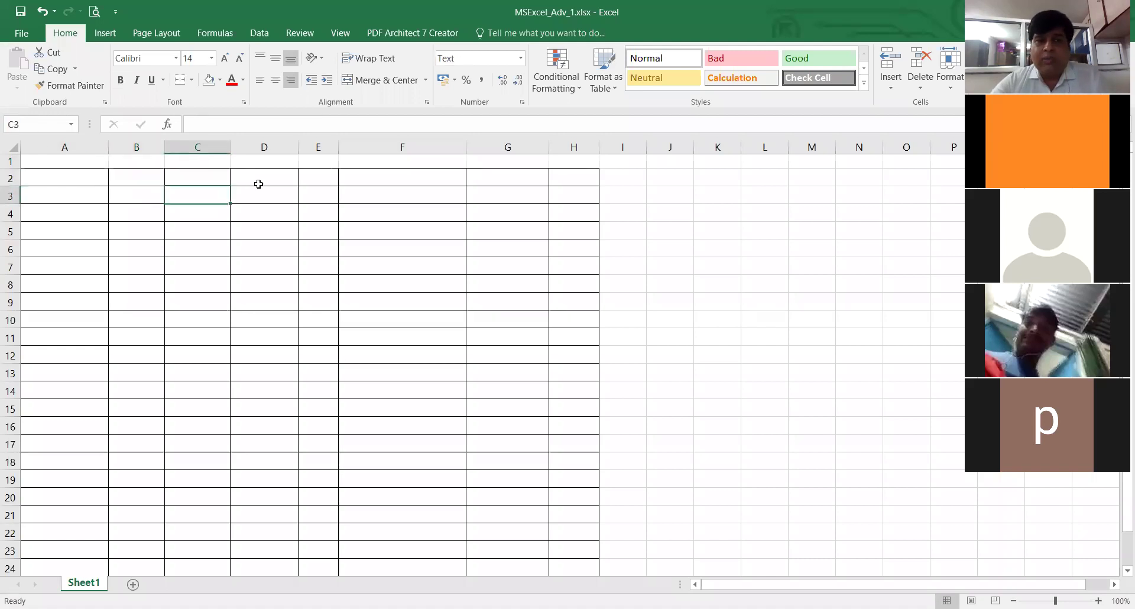
pyautogui.click(258, 183)
pyautogui.click(219, 183)
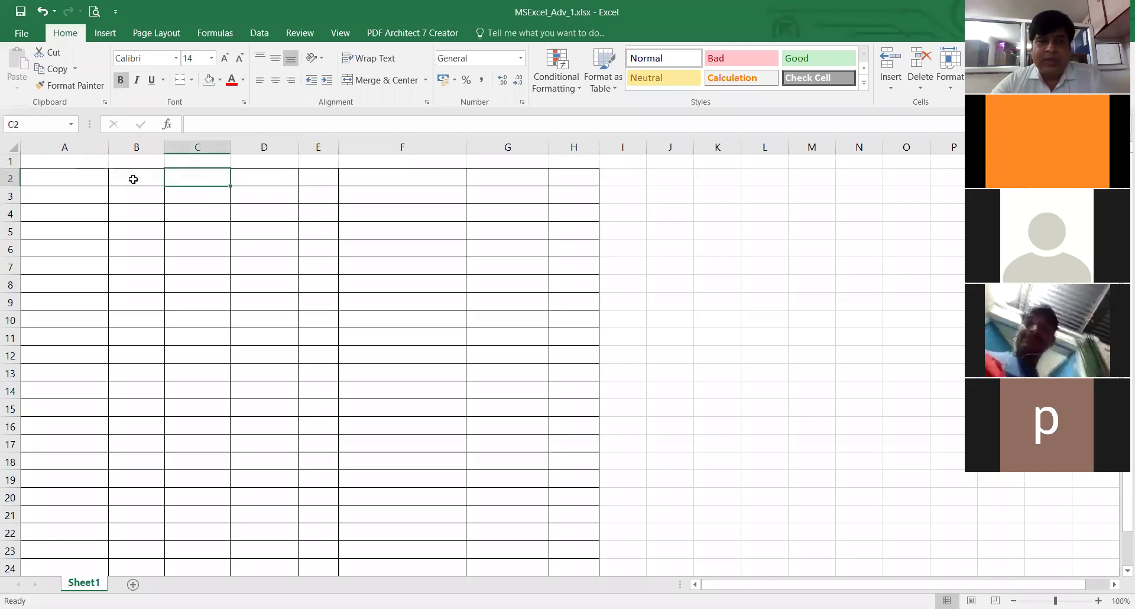
# - Select cells A2, A1, A3, B2 and C2 one after another and continue along row 2 to E2
pyautogui.click(61, 175)
pyautogui.click(59, 159)
pyautogui.click(91, 192)
pyautogui.click(156, 179)
pyautogui.click(203, 178)
pyautogui.press('Right')
pyautogui.press('Right')
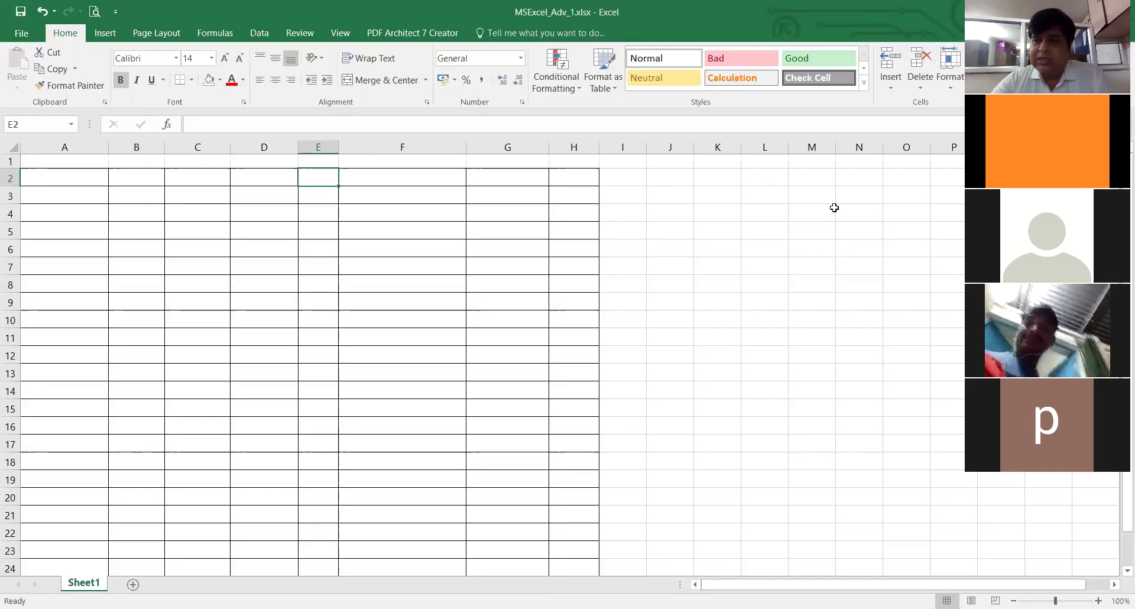
# - Select M4 and A2, and go through the row 1 cells from A1 to D1 one by one
pyautogui.click(832, 211)
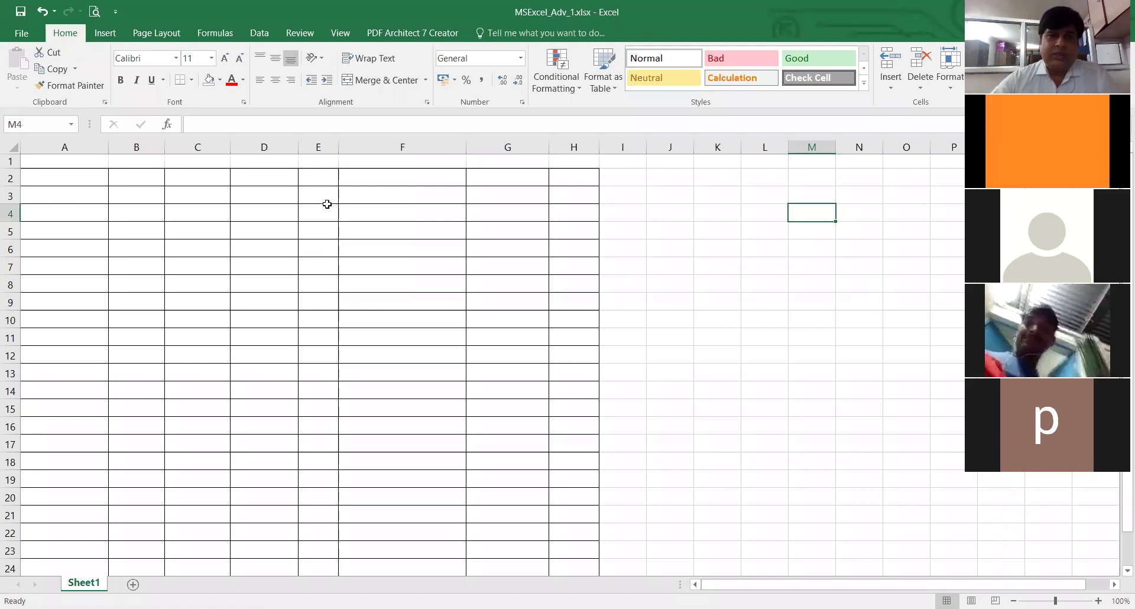
pyautogui.click(76, 176)
pyautogui.click(63, 157)
pyautogui.click(135, 158)
pyautogui.click(210, 162)
pyautogui.click(284, 165)
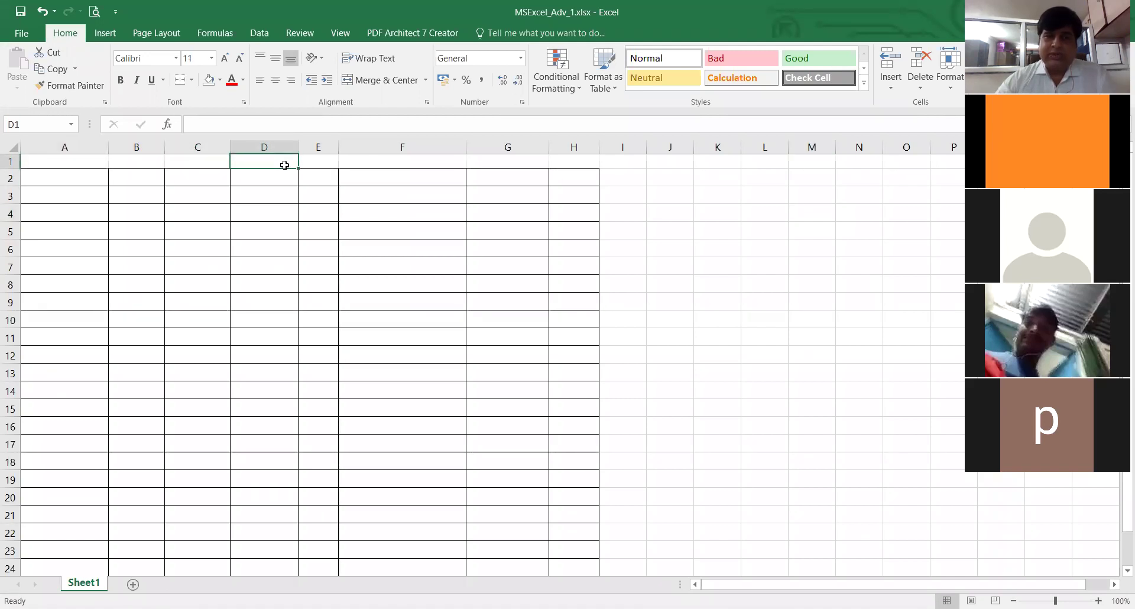
# - Move cell by cell from D1 along row 1 to I1 and then down column I to I18
pyautogui.press('Right')
pyautogui.press('Right')
pyautogui.press('Right')
pyautogui.press('Right')
pyautogui.press('Right')
pyautogui.press('Down')
pyautogui.press('Down')
pyautogui.press('Down')
pyautogui.press('Down')
pyautogui.press('Down')
pyautogui.press('Down')
pyautogui.press('Down')
pyautogui.press('Down')
pyautogui.press('Down')
pyautogui.press('Down')
pyautogui.press('Down')
pyautogui.press('Down')
pyautogui.press('Down')
pyautogui.press('Down')
pyautogui.press('Down')
pyautogui.press('Down')
pyautogui.press('Down')
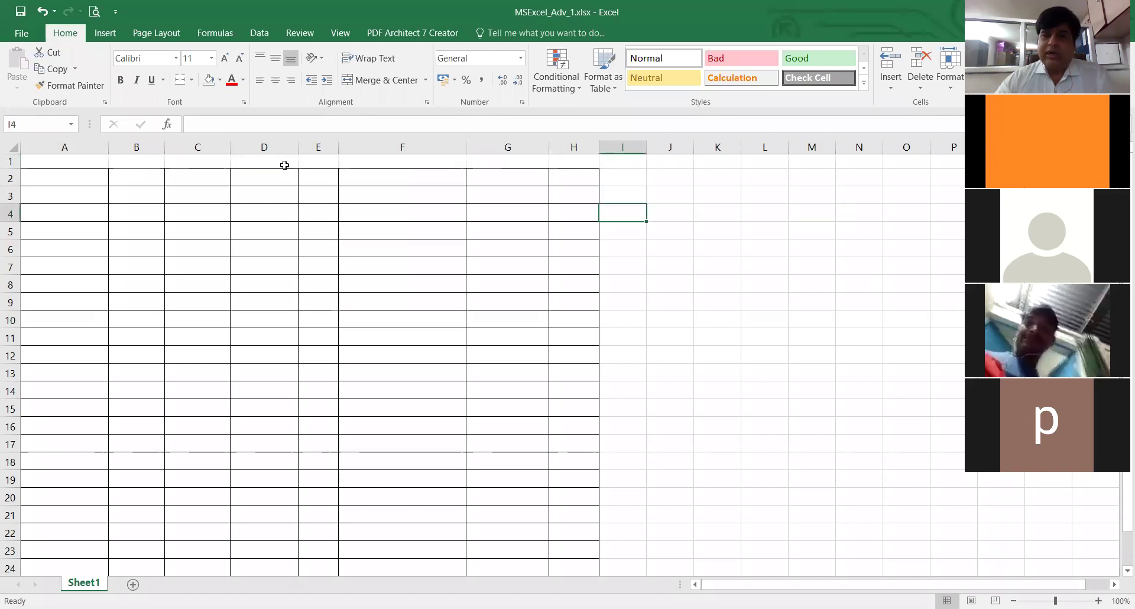
pyautogui.press('Up')
pyautogui.press('Up')
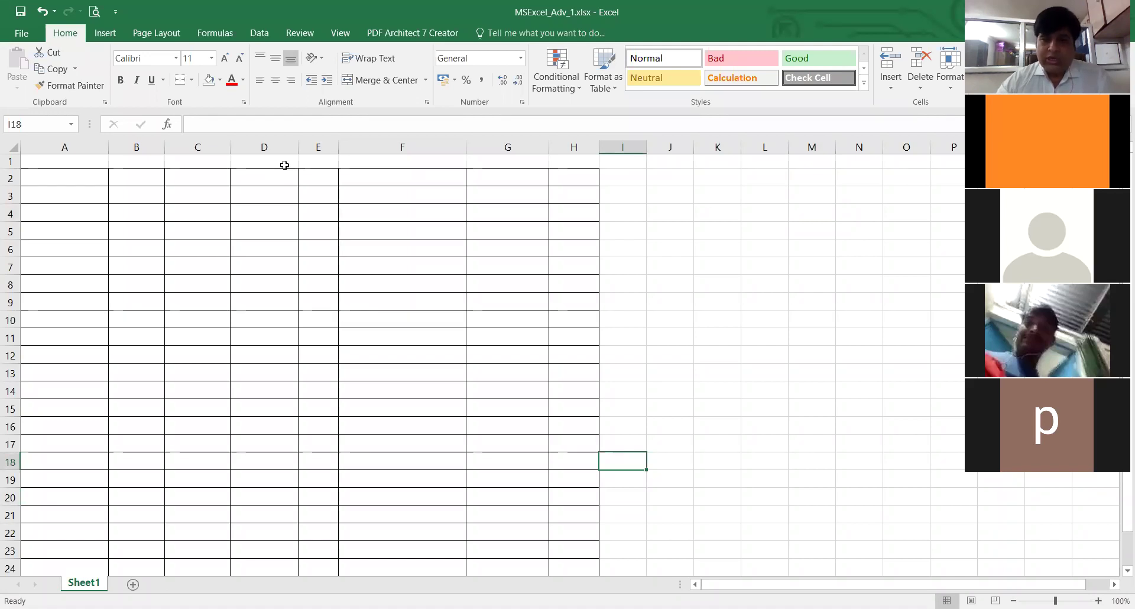
# - Go to the first cell of row 18 and move cell by cell along that row to J18
pyautogui.press('Home')
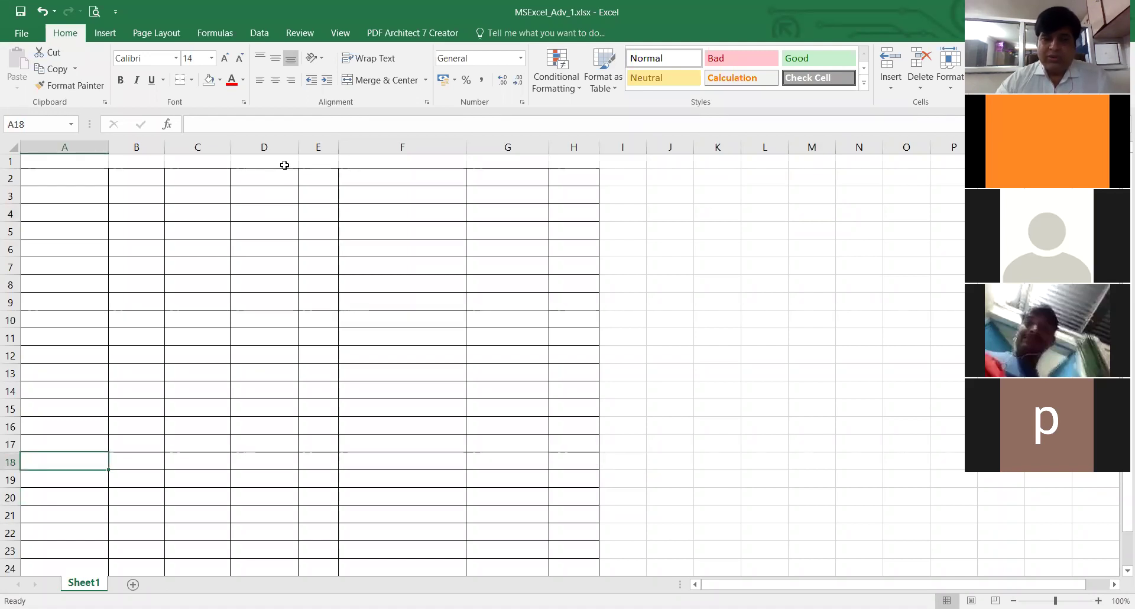
pyautogui.press('Right')
pyautogui.press('Right')
pyautogui.press('Right')
pyautogui.press('Right')
pyautogui.press('Right')
pyautogui.press('Right')
pyautogui.press('Right')
pyautogui.press('Right')
pyautogui.press('Right')
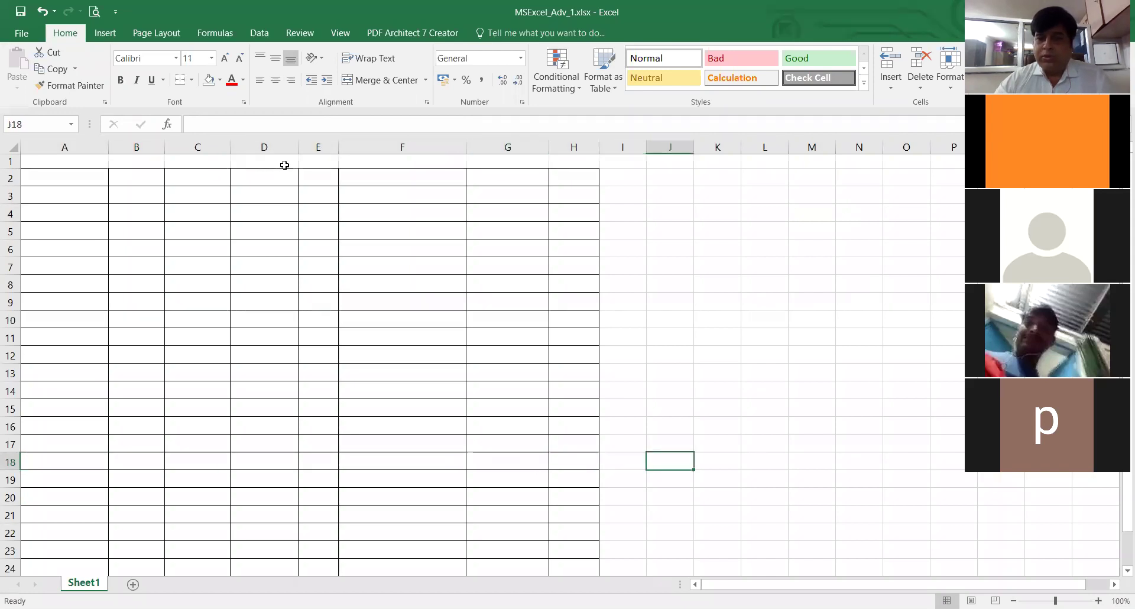
# - Move cell by cell up and down column J to J10, and two cells across to L10
pyautogui.press('Down')
pyautogui.press('Up')
pyautogui.press('Up')
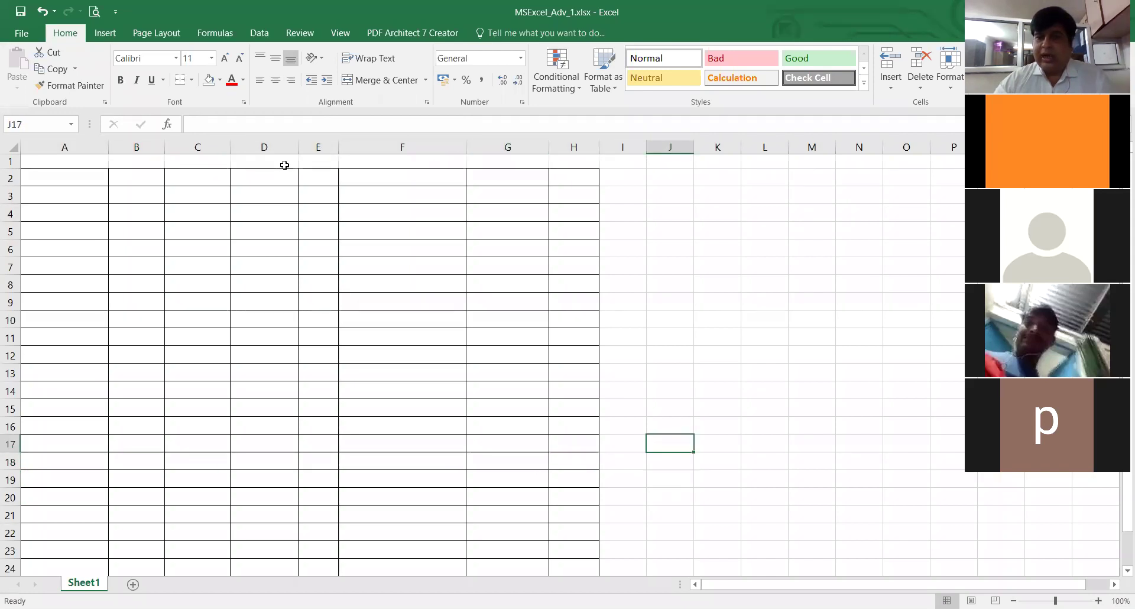
pyautogui.press('Up')
pyautogui.press('Up')
pyautogui.press('Up')
pyautogui.press('Up')
pyautogui.press('Up')
pyautogui.press('Up')
pyautogui.press('Up')
pyautogui.press('Up')
pyautogui.press('Up')
pyautogui.press('Up')
pyautogui.press('Up')
pyautogui.press('Up')
pyautogui.press('Up')
pyautogui.press('Down')
pyautogui.press('Down')
pyautogui.press('Down')
pyautogui.press('Down')
pyautogui.press('Down')
pyautogui.press('Down')
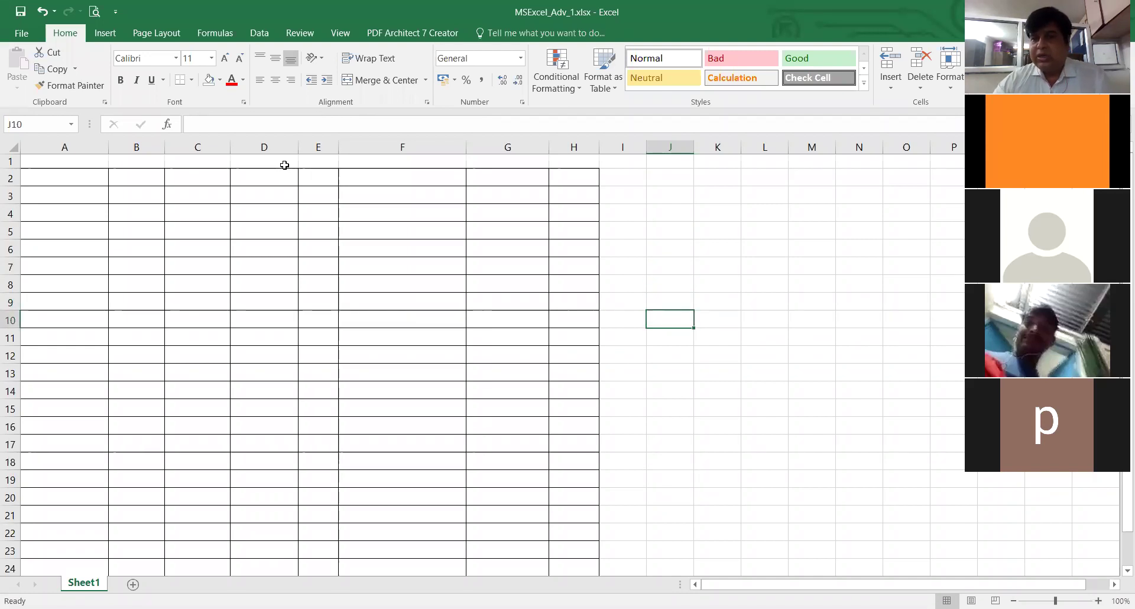
pyautogui.press('Right')
pyautogui.press('Right')
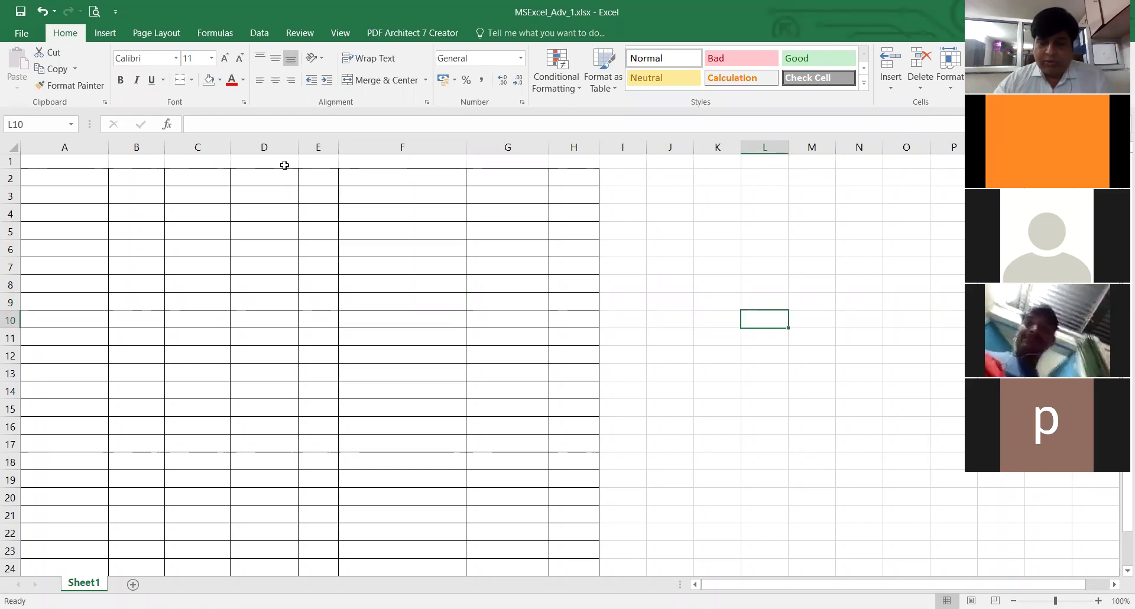
# - Go to the first cell of row 10 and toggle End Mode on and off
pyautogui.press('Home')
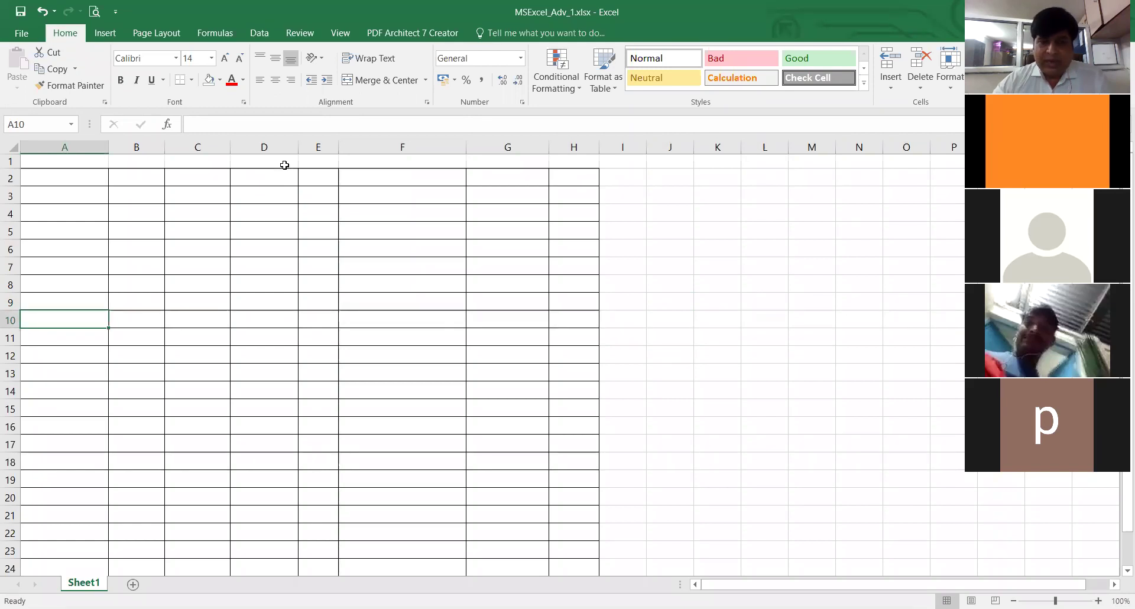
pyautogui.press('End')
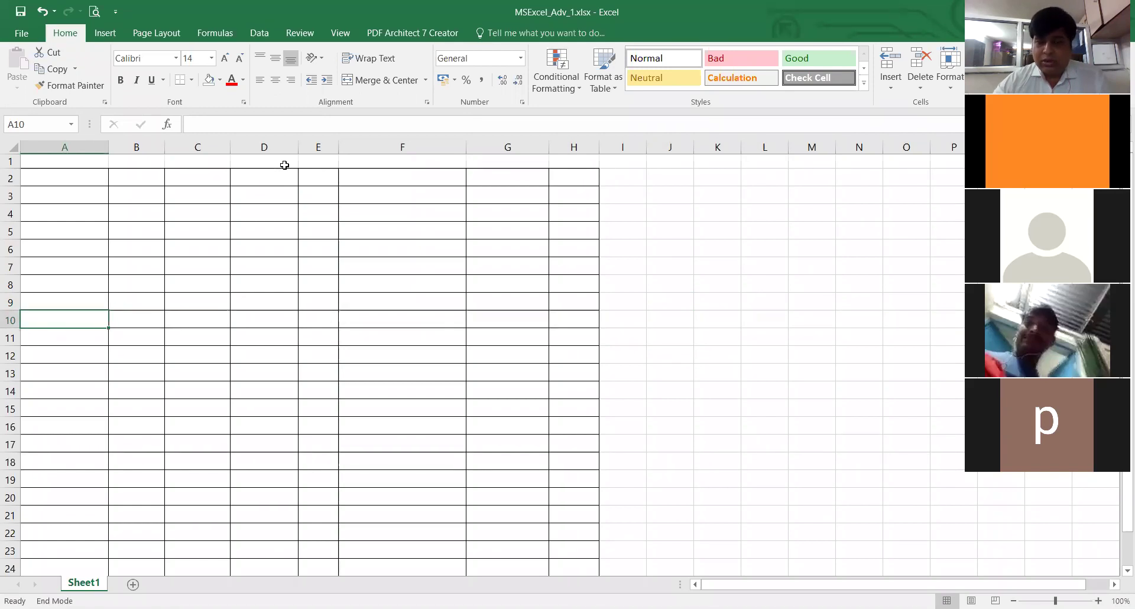
pyautogui.press('End')
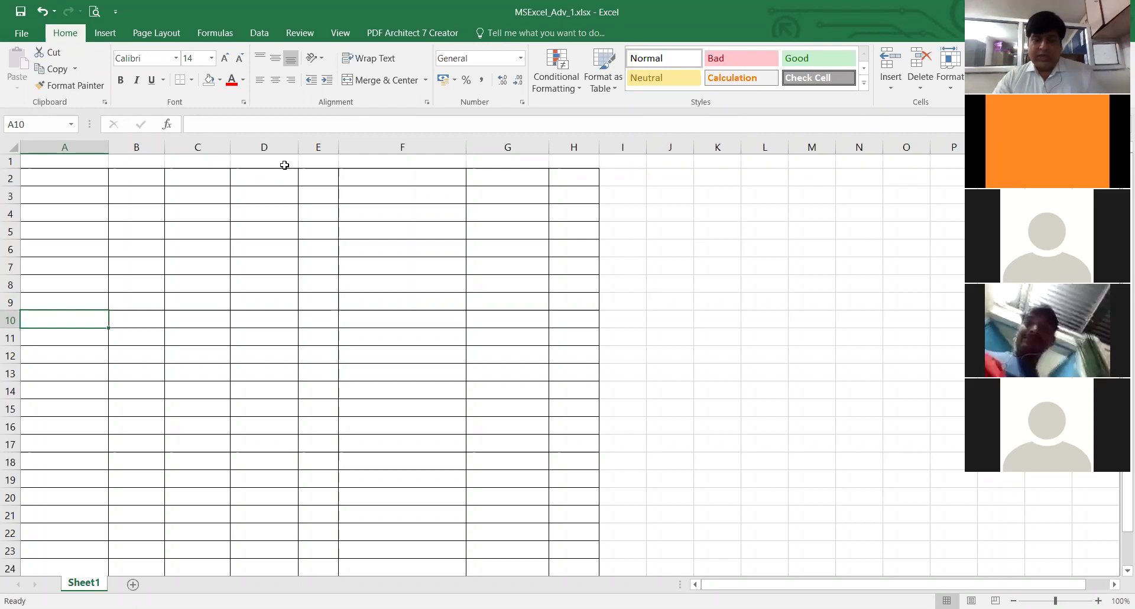
# - Go to A1, jump to the last cell of row 1, XFD1, and back to A1
pyautogui.hotkey('ctrl', 'Home')
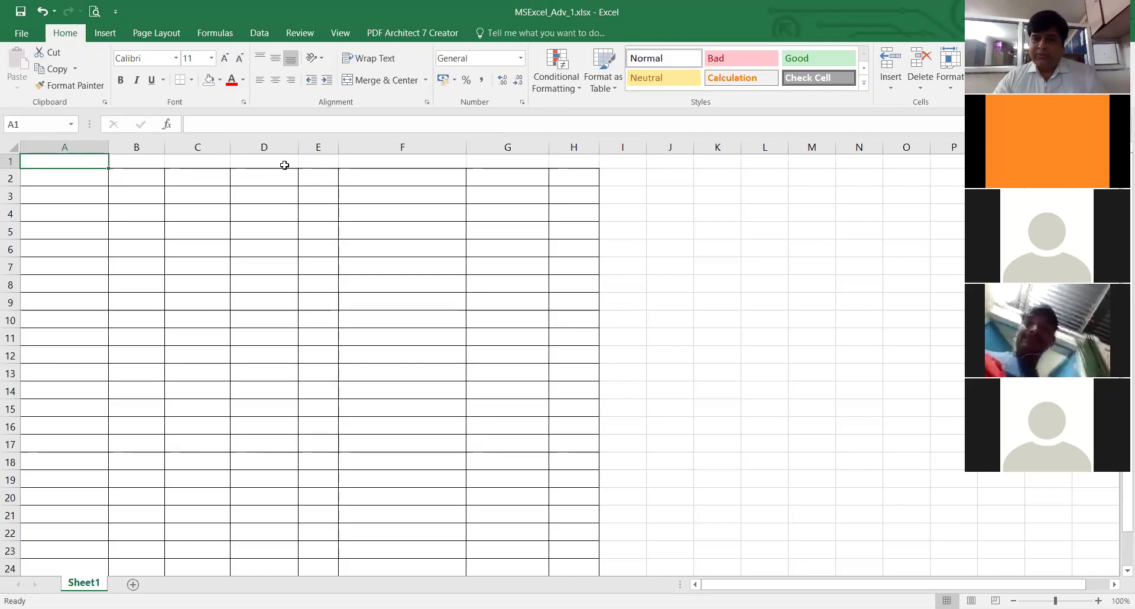
pyautogui.hotkey('ctrl', 'Right')
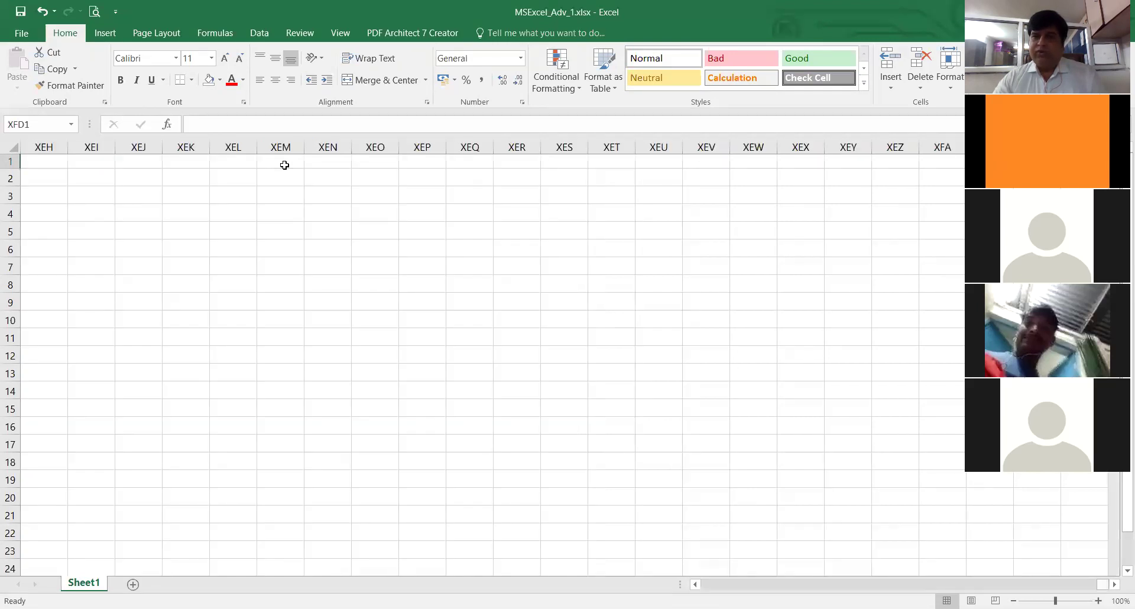
pyautogui.hotkey('ctrl', 'Left')
# - Move down to A3, jump to the row's last cell, XFD3, and return to A3
pyautogui.press('Down')
pyautogui.press('Down')
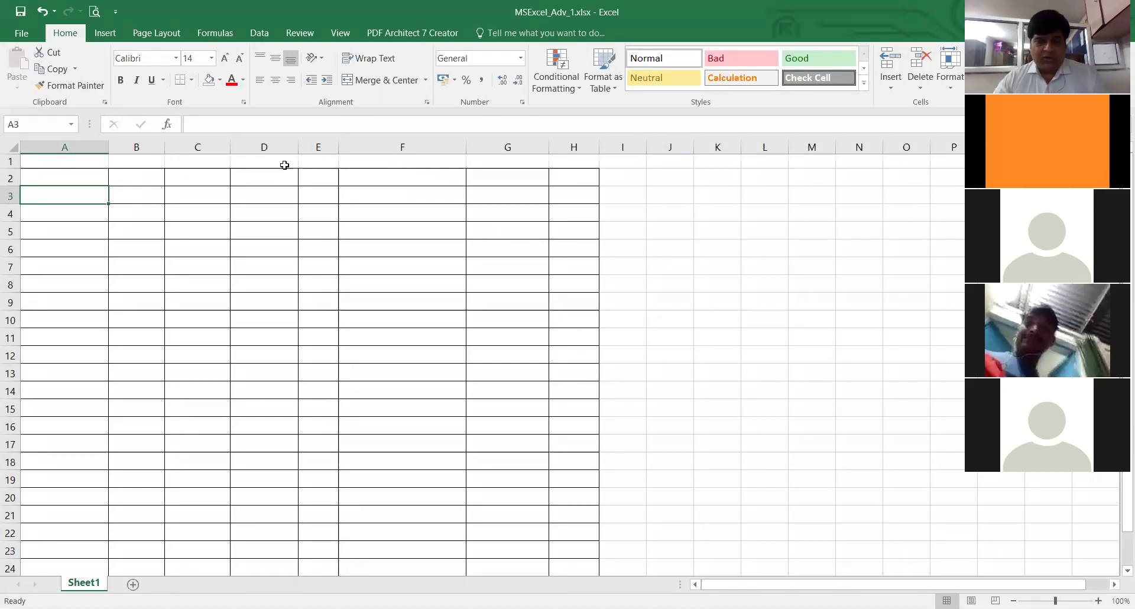
pyautogui.hotkey('ctrl', 'Right')
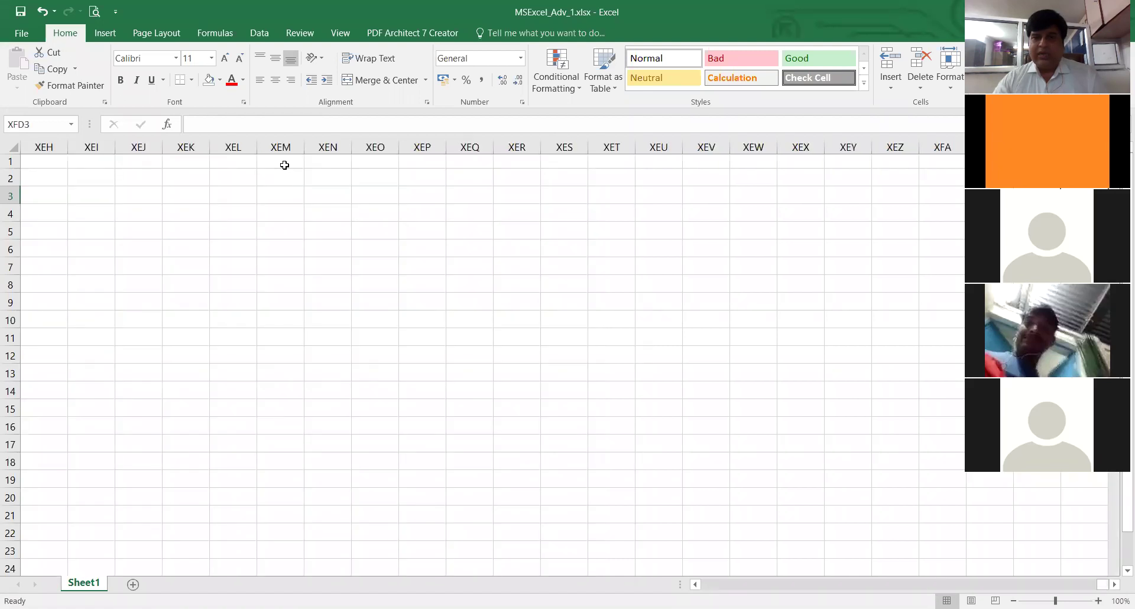
pyautogui.hotkey('ctrl', 'Left')
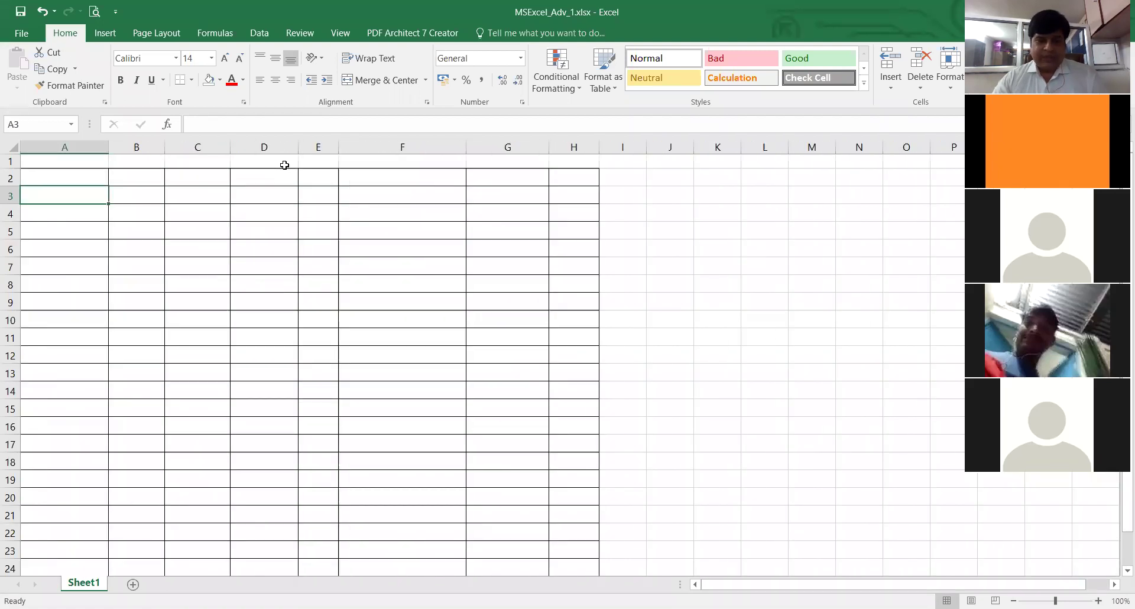
# - Undo the clearing of the table data and select the FNAME header cell A2
pyautogui.hotkey('ctrl', 'z')
pyautogui.press('Down')
pyautogui.press('Up')
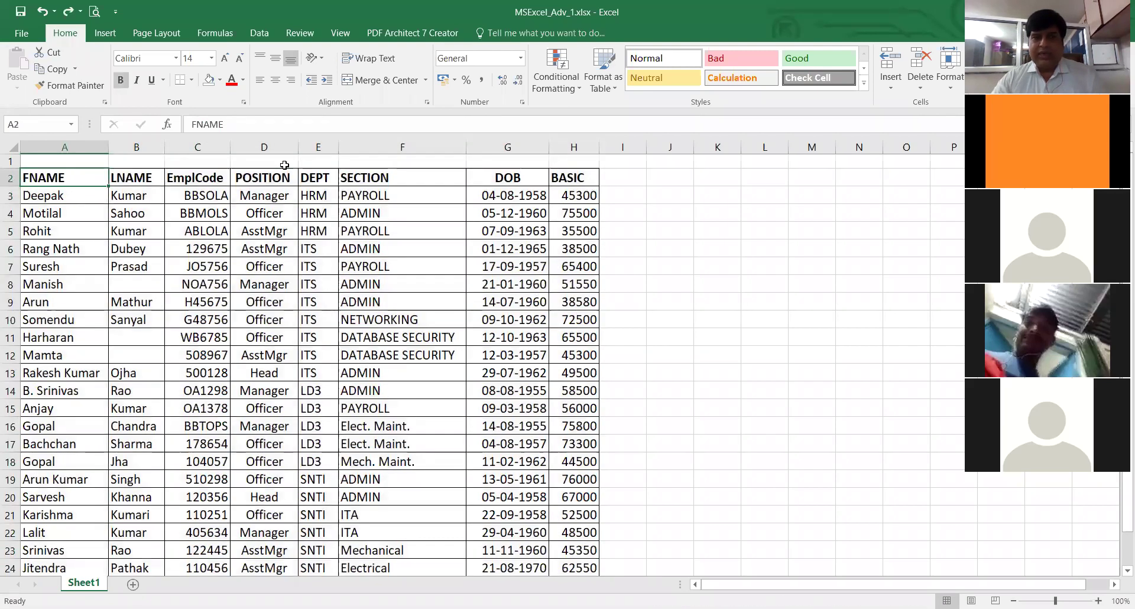
# - Move cell by cell along the header row to E2, step through nearby cells of column E and return to A2
pyautogui.press('Right')
pyautogui.press('Right')
pyautogui.press('Right')
pyautogui.press('Right')
pyautogui.press('Down')
pyautogui.press('Down')
pyautogui.press('Up')
pyautogui.press('Up')
pyautogui.press('Up')
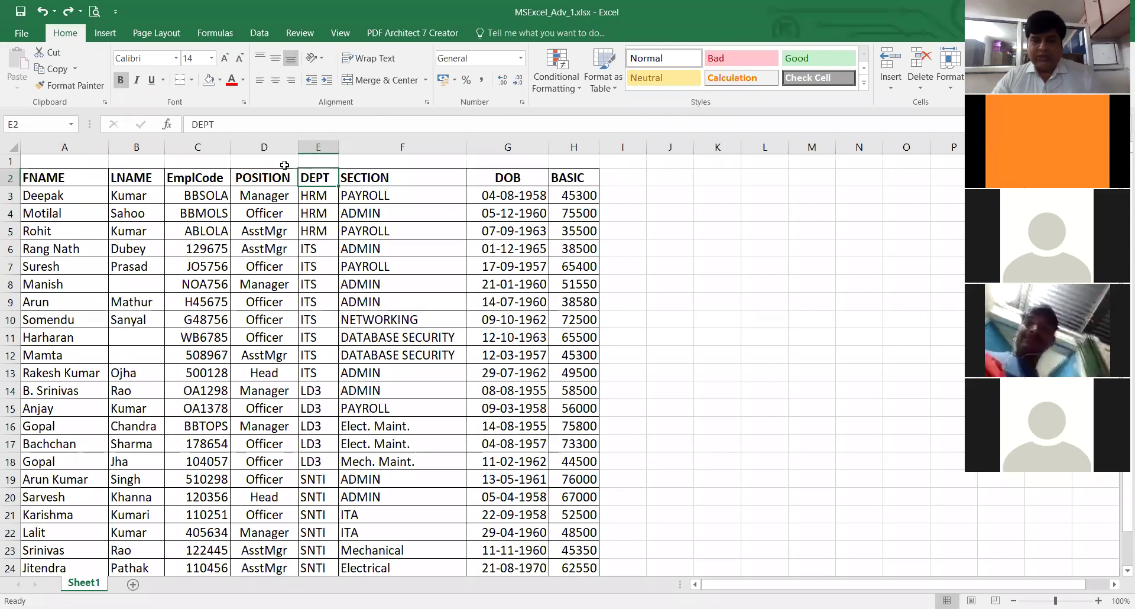
pyautogui.press('Home')
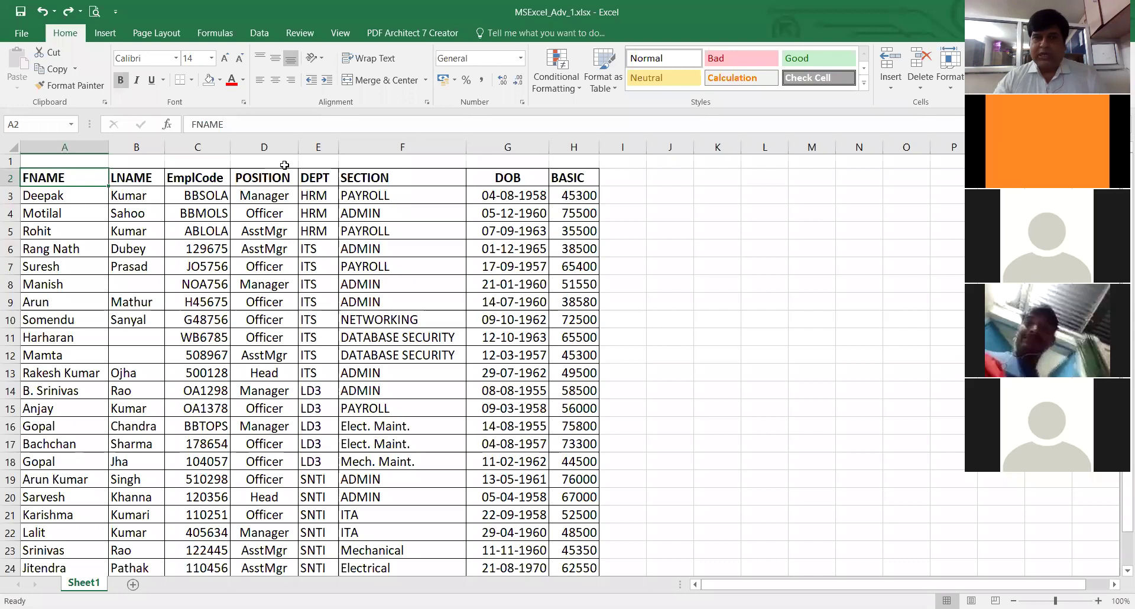
# - Jump from A2 to the last header cell H2 and the sheet's last column at XFD2, and back to A2
pyautogui.hotkey('ctrl', 'Right')
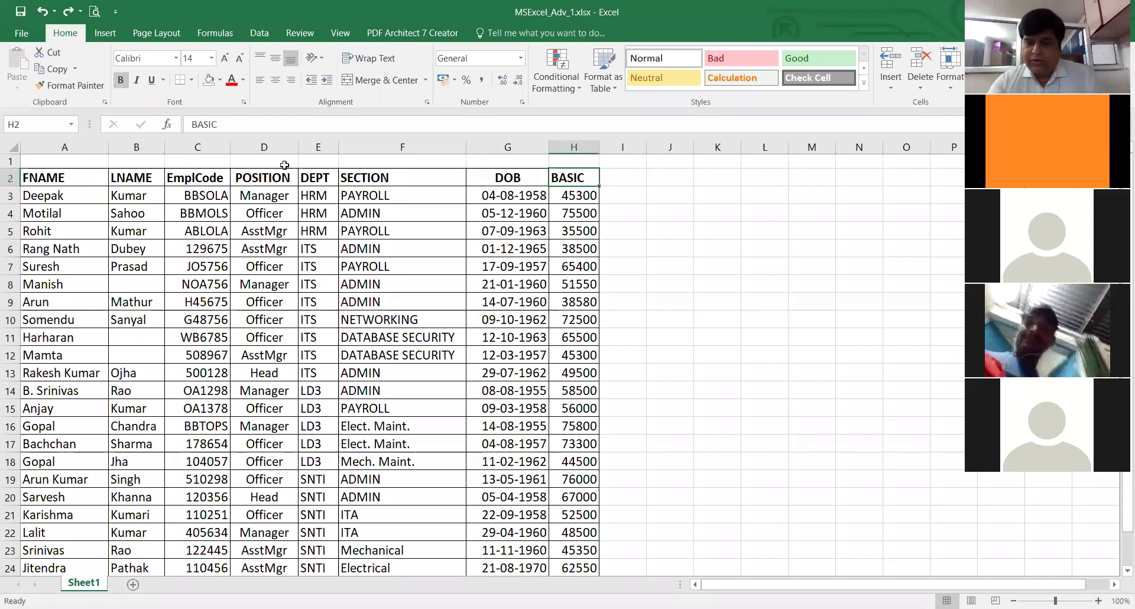
pyautogui.hotkey('ctrl', 'Right')
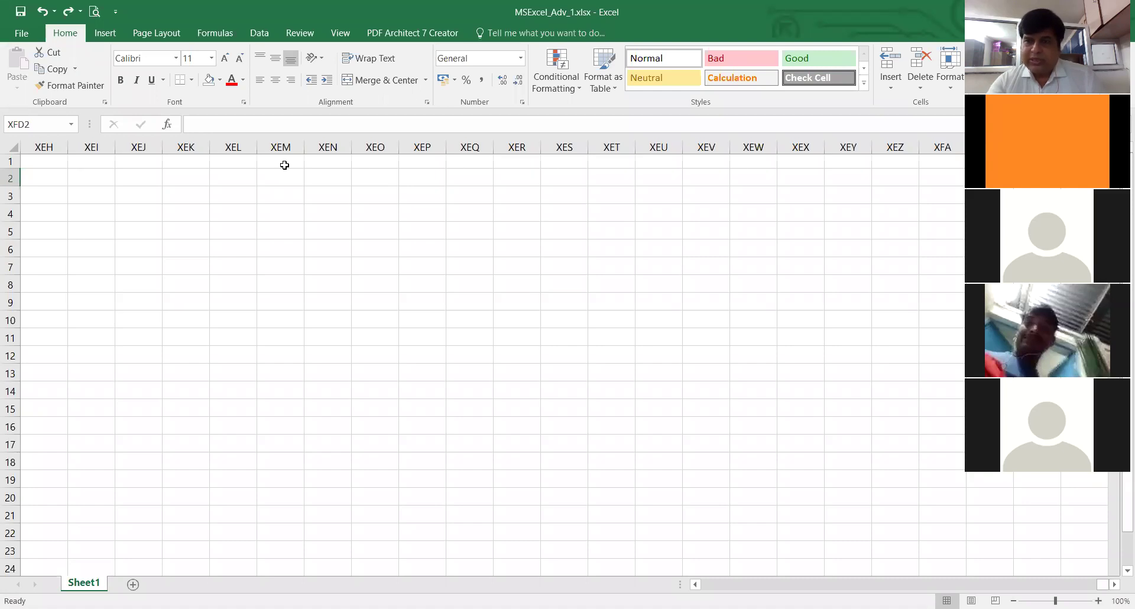
pyautogui.hotkey('ctrl', 'Left')
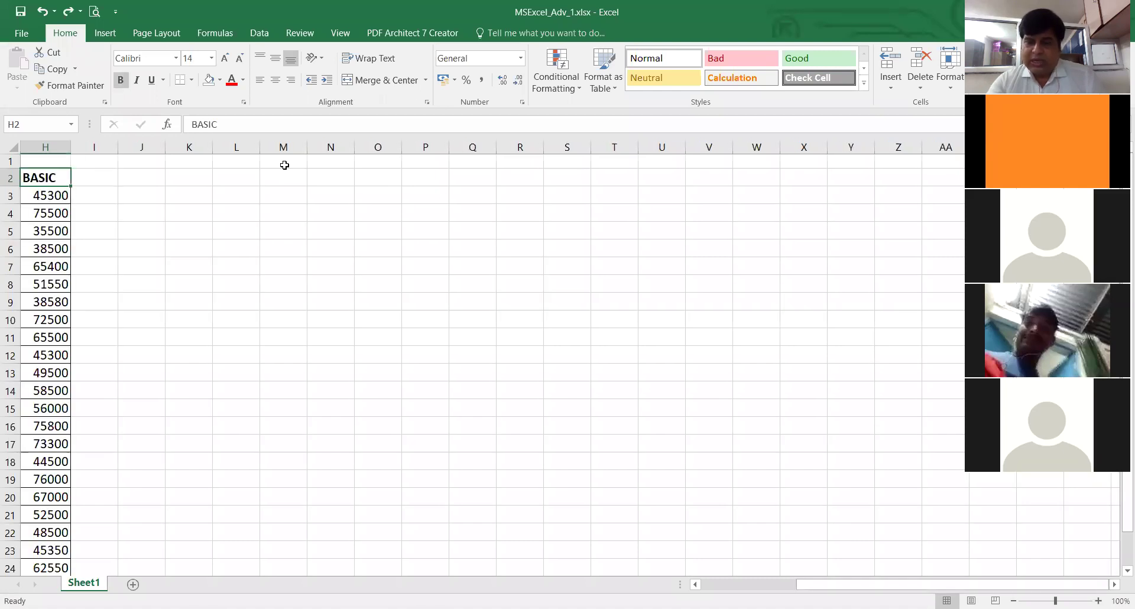
pyautogui.hotkey('ctrl', 'Left')
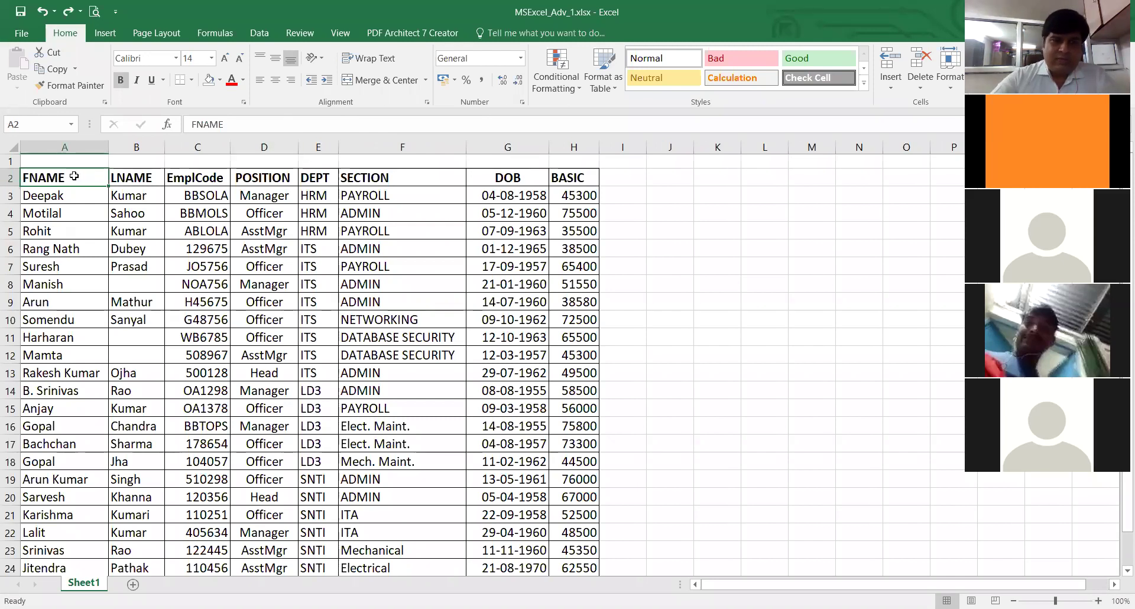
# - Select individual cells of row 1 above the table headers, from A1 across to H1
pyautogui.click(85, 159)
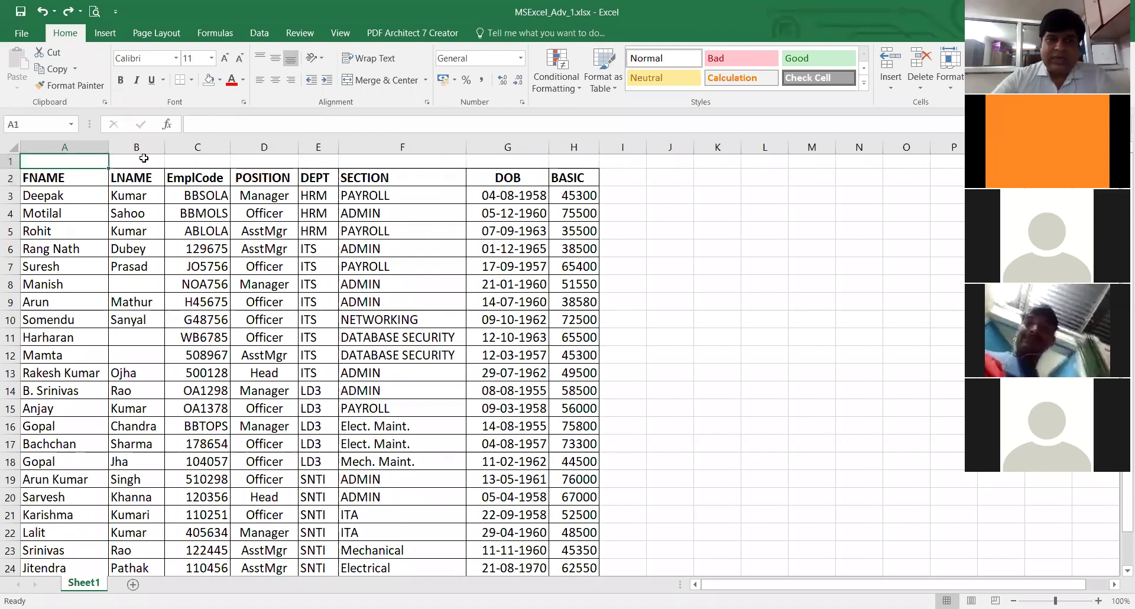
pyautogui.click(199, 159)
pyautogui.click(288, 164)
pyautogui.click(316, 163)
pyautogui.click(388, 164)
pyautogui.click(511, 162)
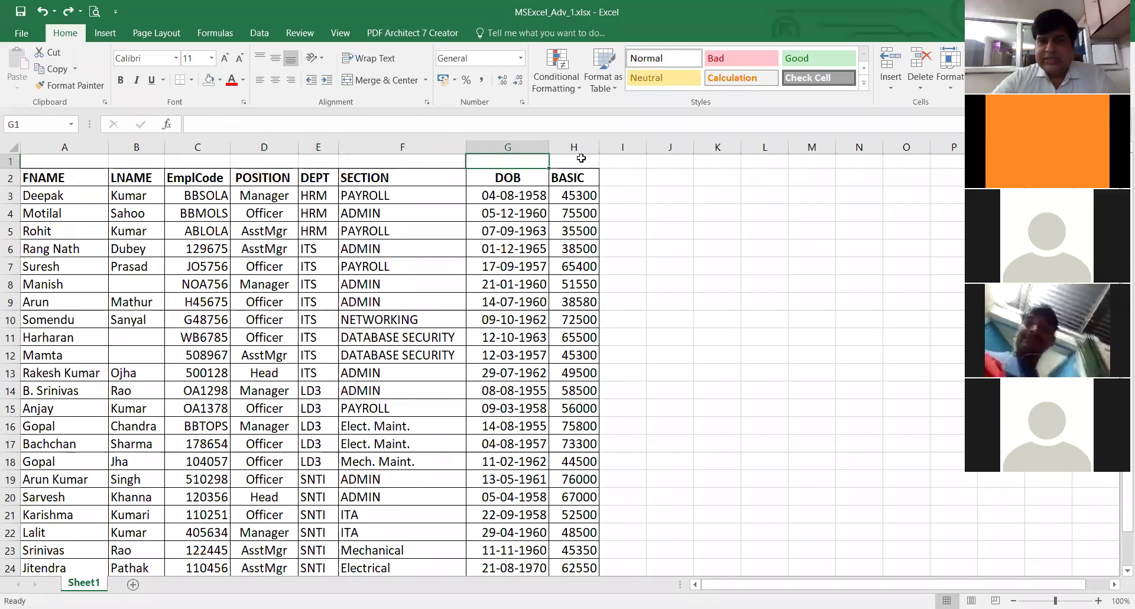
pyautogui.click(571, 161)
# - Select individual blank cells beside the table in columns I to M, ending on J5
pyautogui.click(626, 172)
pyautogui.click(638, 229)
pyautogui.click(717, 266)
pyautogui.click(736, 319)
pyautogui.click(651, 388)
pyautogui.click(707, 422)
pyautogui.click(811, 444)
pyautogui.click(754, 369)
pyautogui.click(713, 319)
pyautogui.click(669, 230)
# - Select column J, select row 6 together with column I, and pick their intersecting cell I6
pyautogui.click(667, 143)
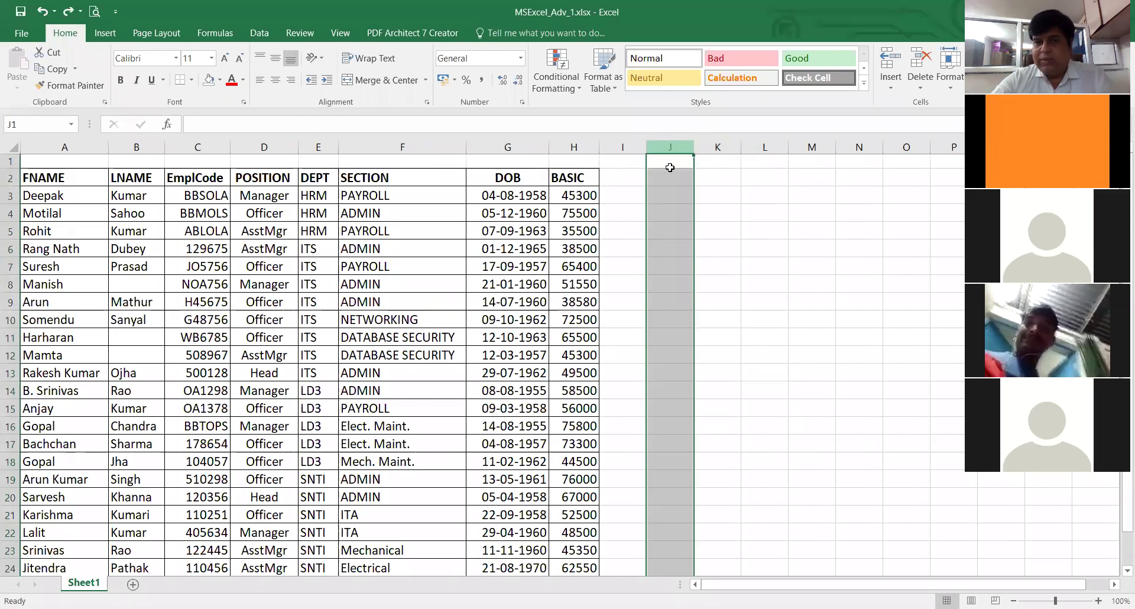
pyautogui.click(9, 249)
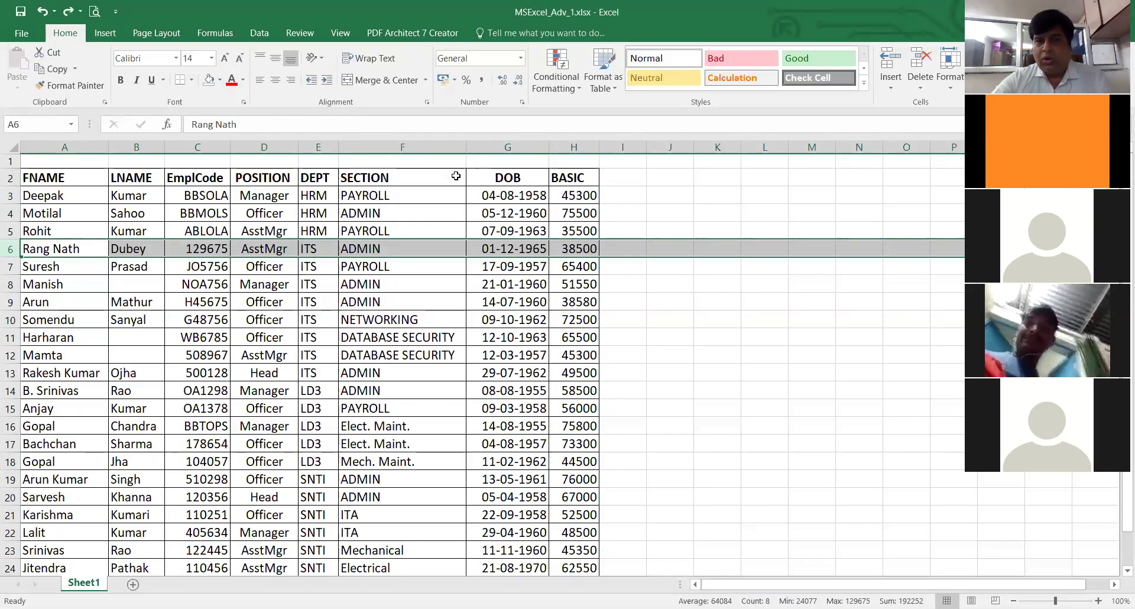
pyautogui.keyDown('ctrl'); pyautogui.click(630, 145); pyautogui.keyUp('ctrl')
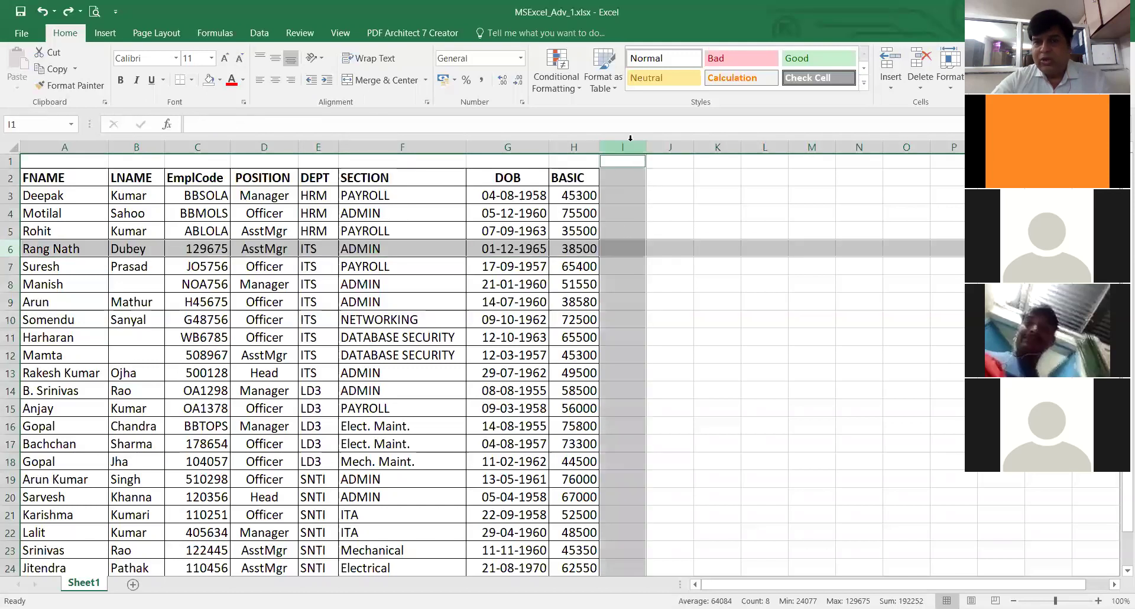
pyautogui.click(614, 248)
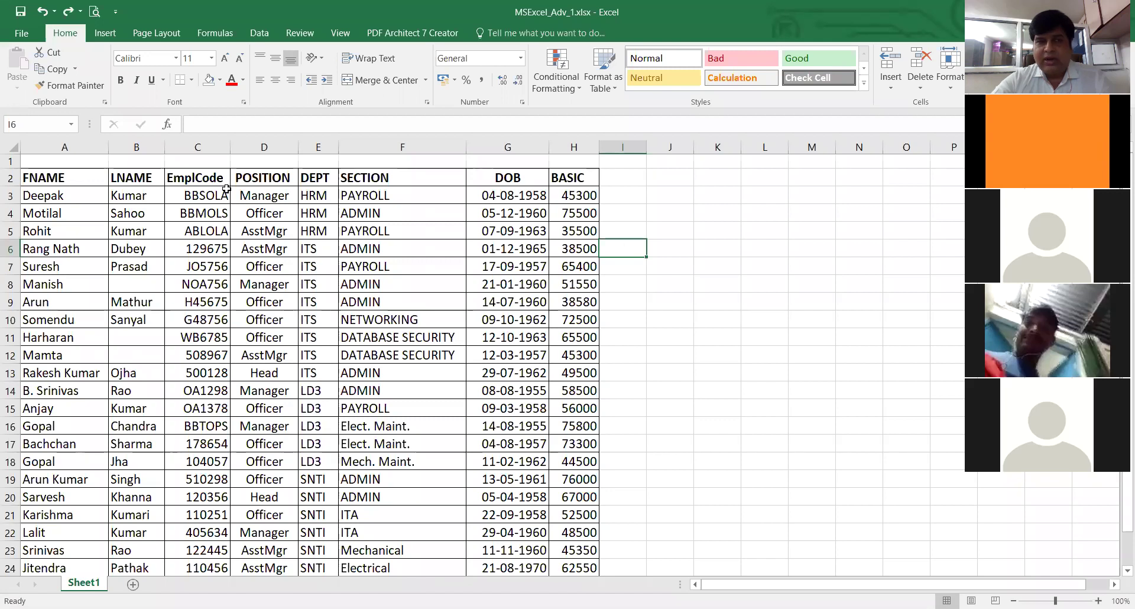
# - Point out the selected cell's reference in the Name Box and select cell A1
pyautogui.click(71, 125)
pyautogui.click(71, 124)
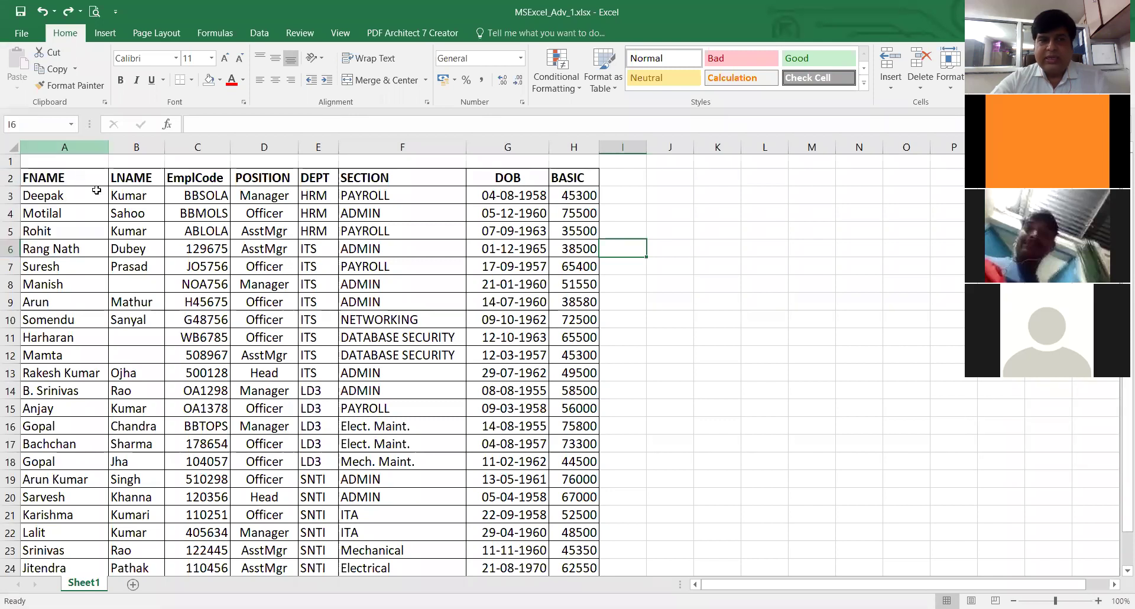
pyautogui.click(76, 161)
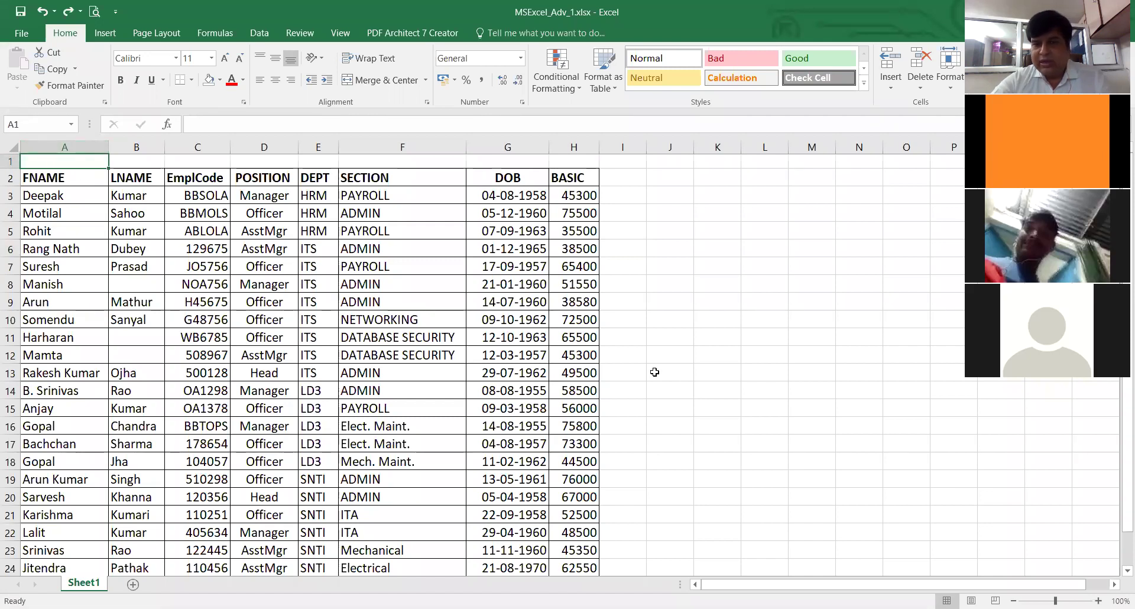
# - Enter the text J12 in cell J12, reselect the cell and delete its content
pyautogui.click(660, 354)
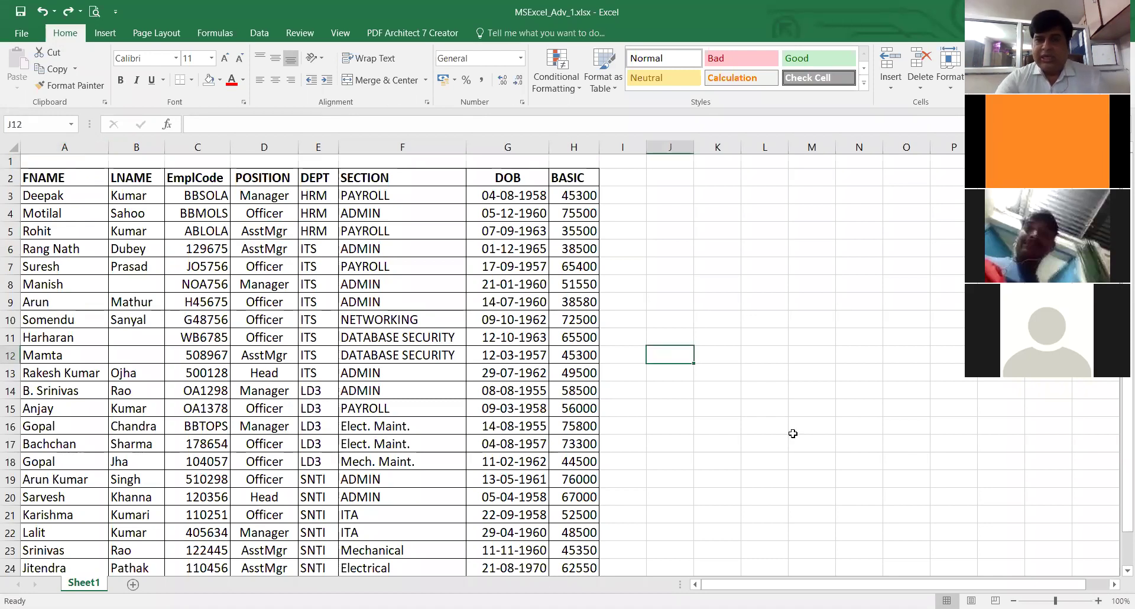
pyautogui.write('J12')
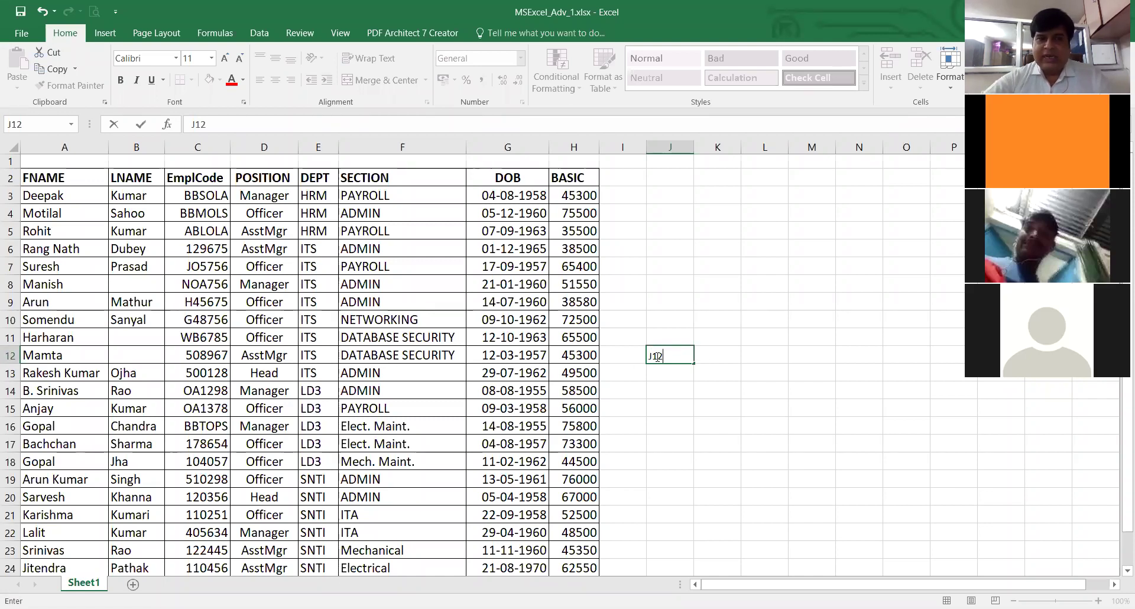
pyautogui.press('Return')
pyautogui.click(676, 358)
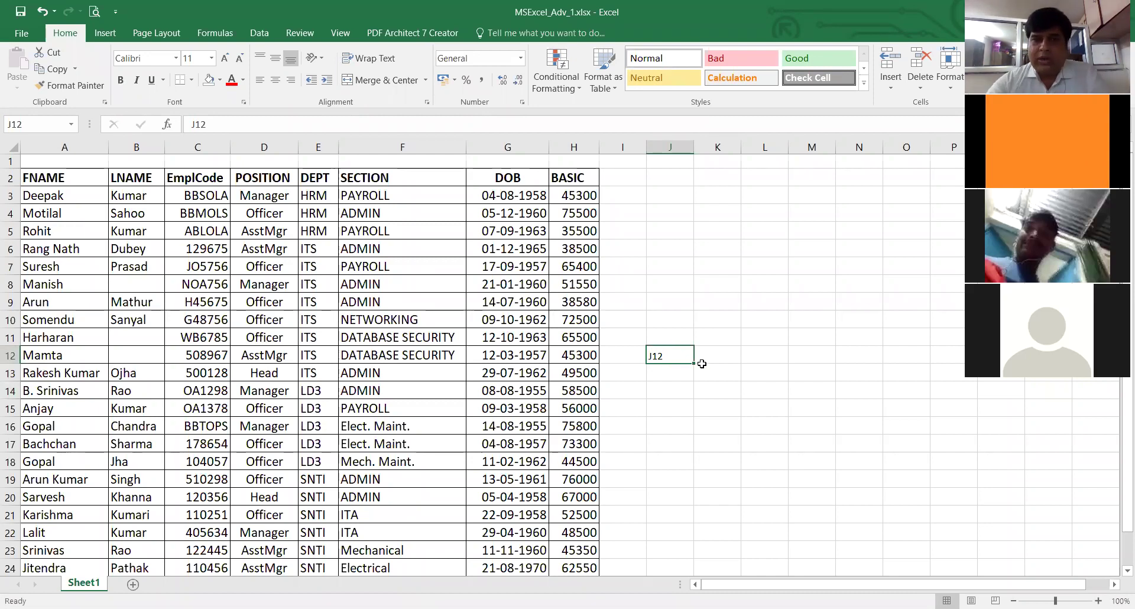
pyautogui.press('Delete')
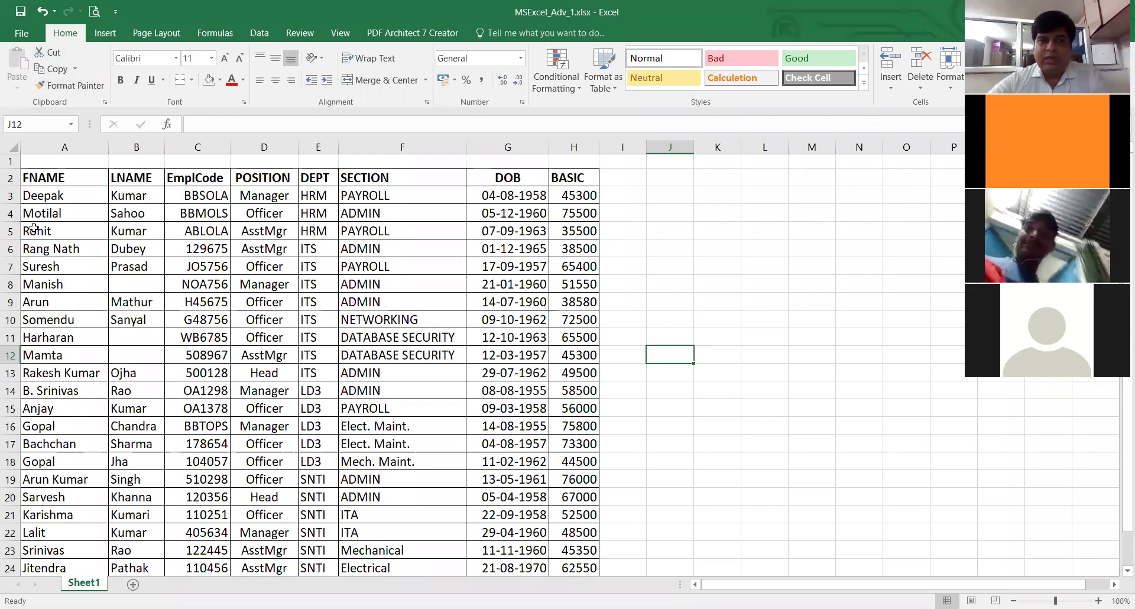
# - Select the table's header cells A2 to H2
pyautogui.moveTo(51, 175); pyautogui.dragTo(581, 178)
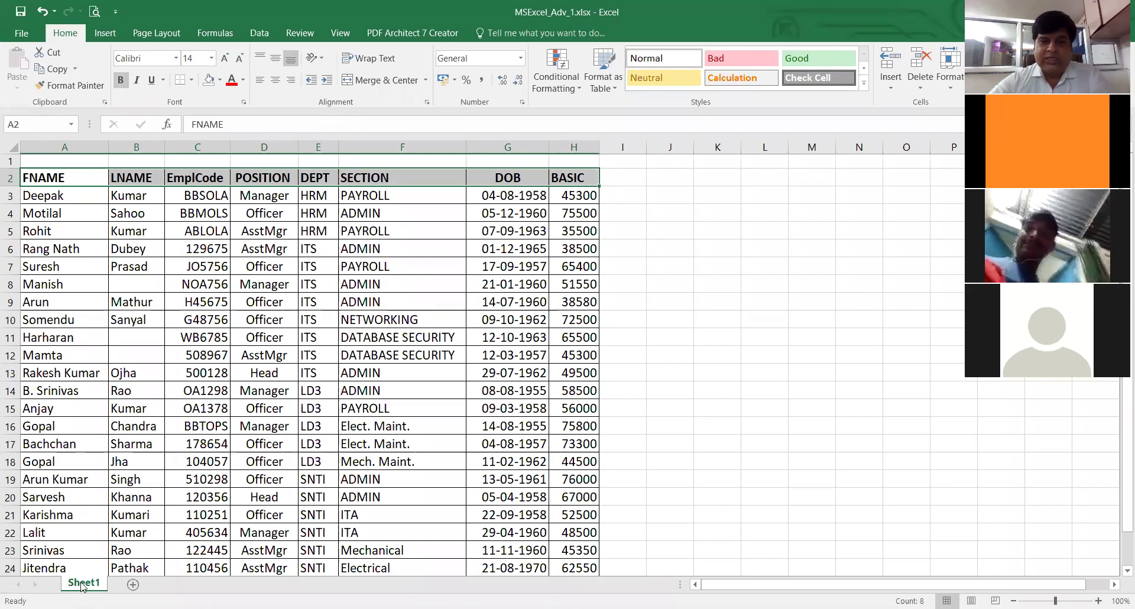
# - Add a new worksheet, look back at the table headers on Sheet1, and select cell A2 on Sheet2
pyautogui.click(133, 584)
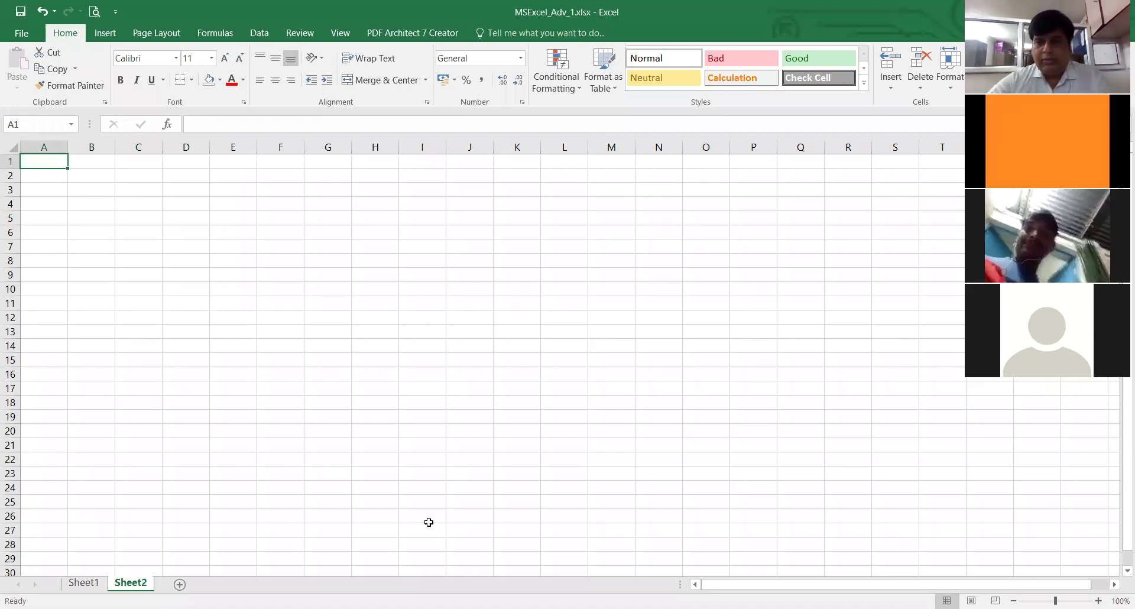
pyautogui.click(84, 583)
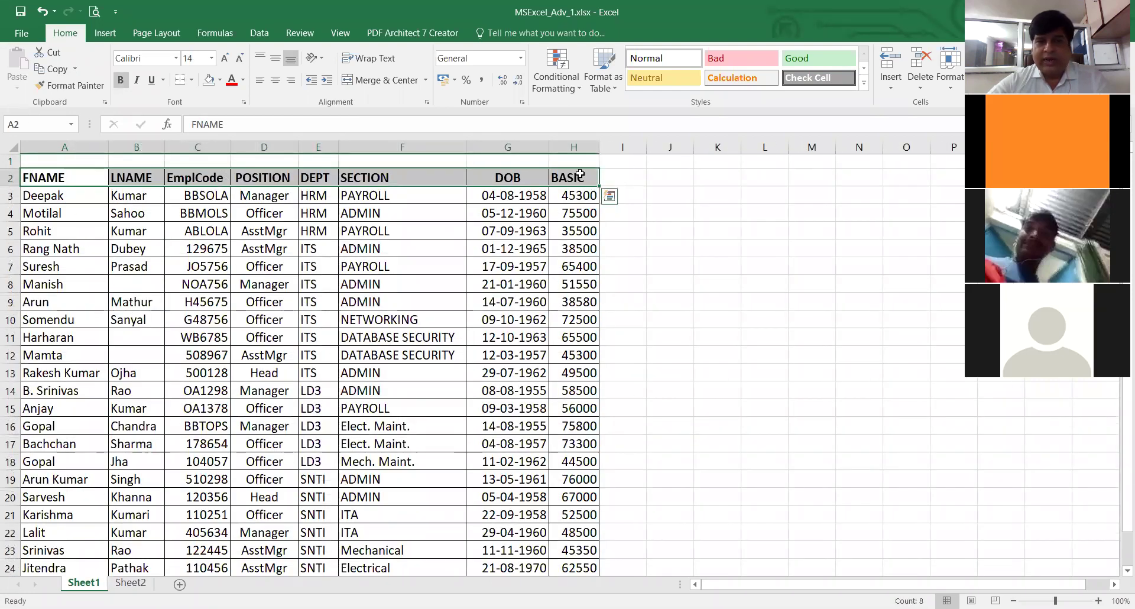
pyautogui.click(131, 583)
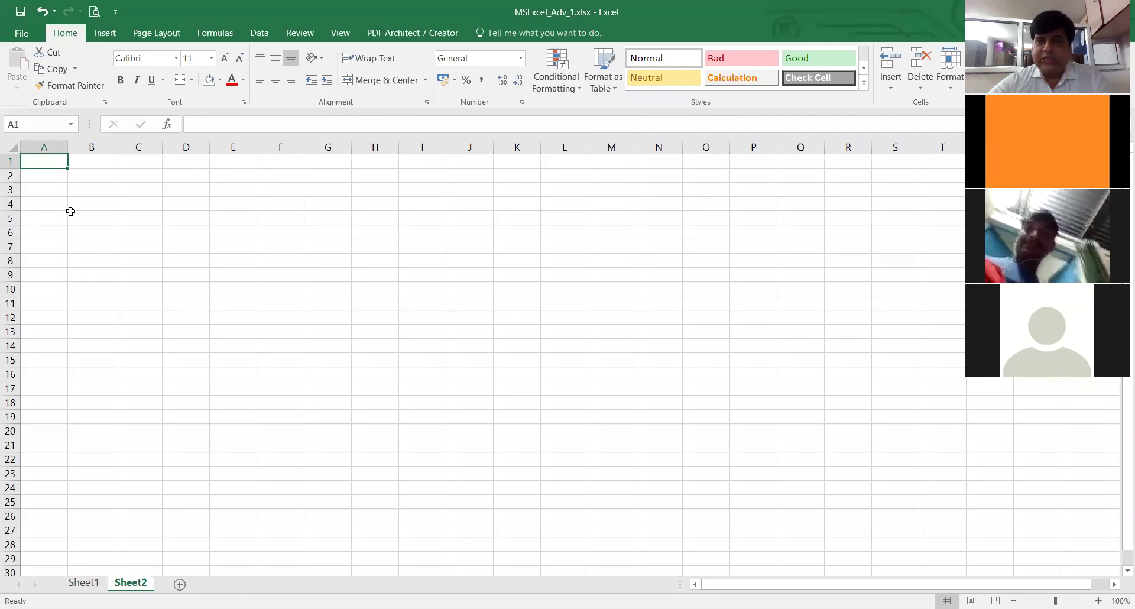
pyautogui.click(45, 173)
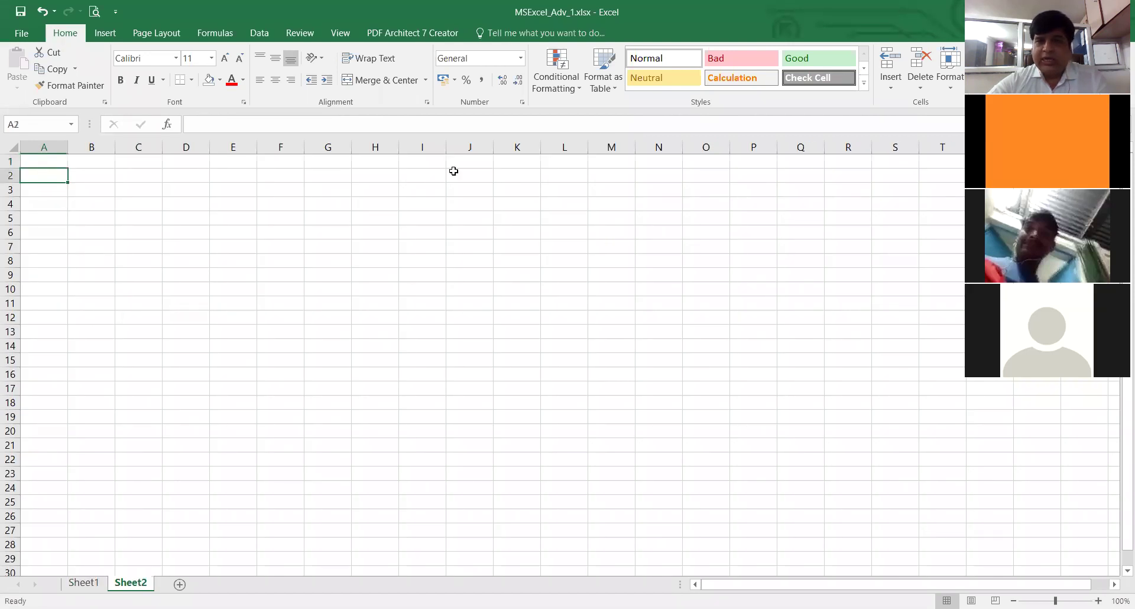
# - Enter the headers FNAME in cell A2 and LNAME in cell B2 of Sheet2, checking them against Sheet1
pyautogui.click(83, 584)
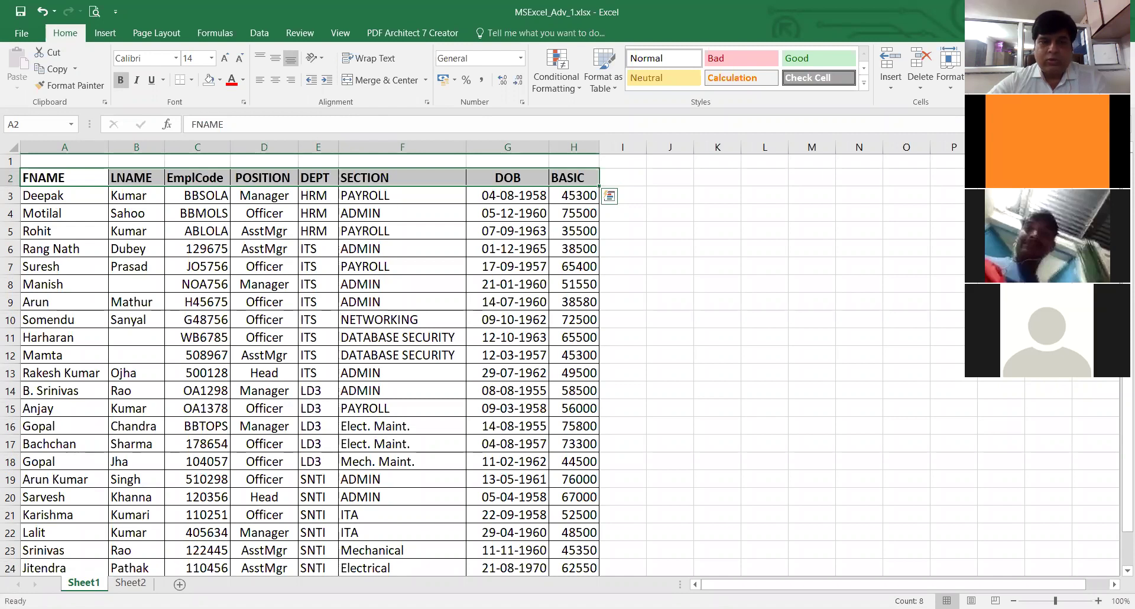
pyautogui.click(131, 583)
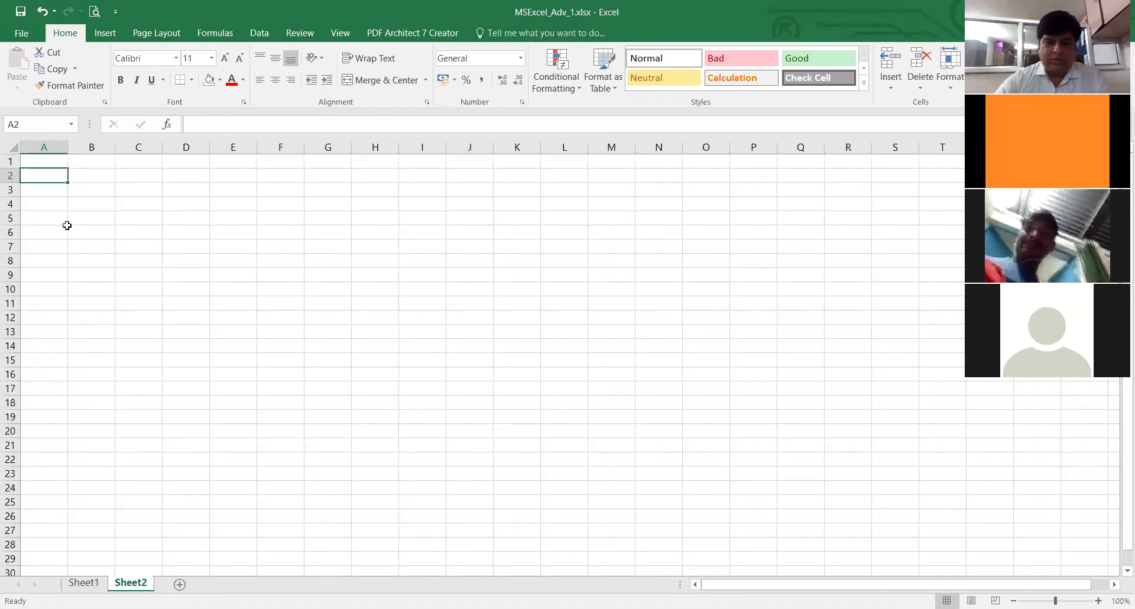
pyautogui.write('FNAME')
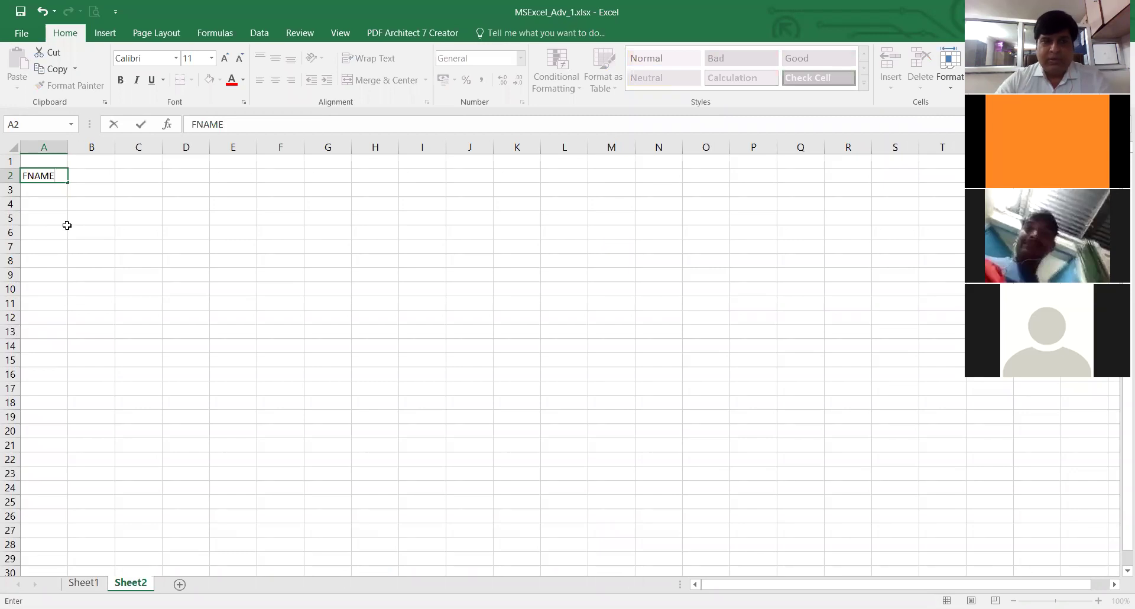
pyautogui.press('Tab')
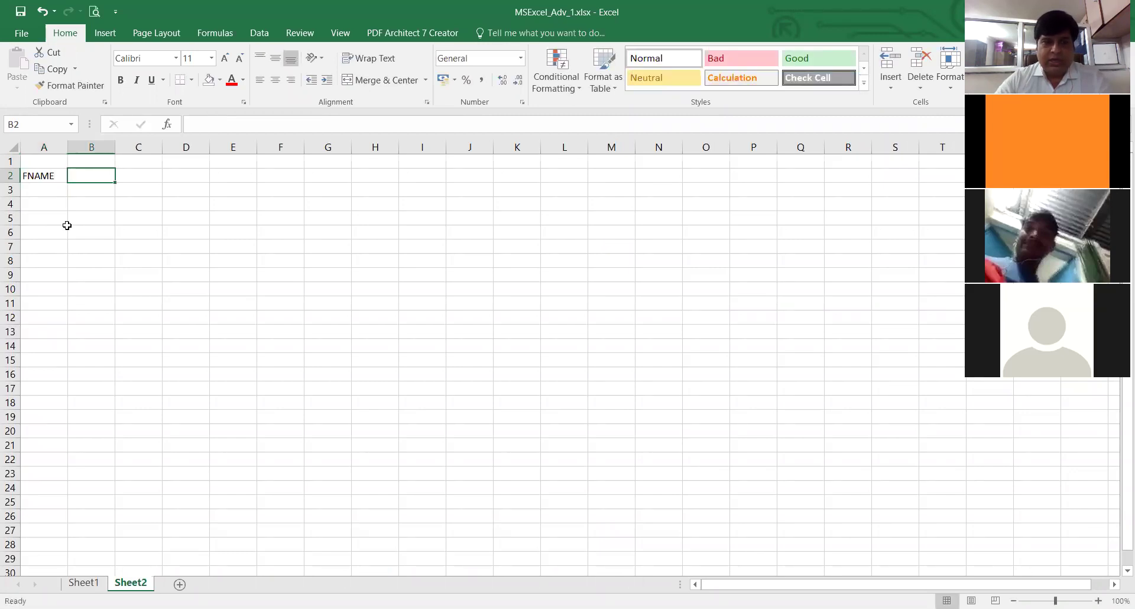
pyautogui.click(98, 582)
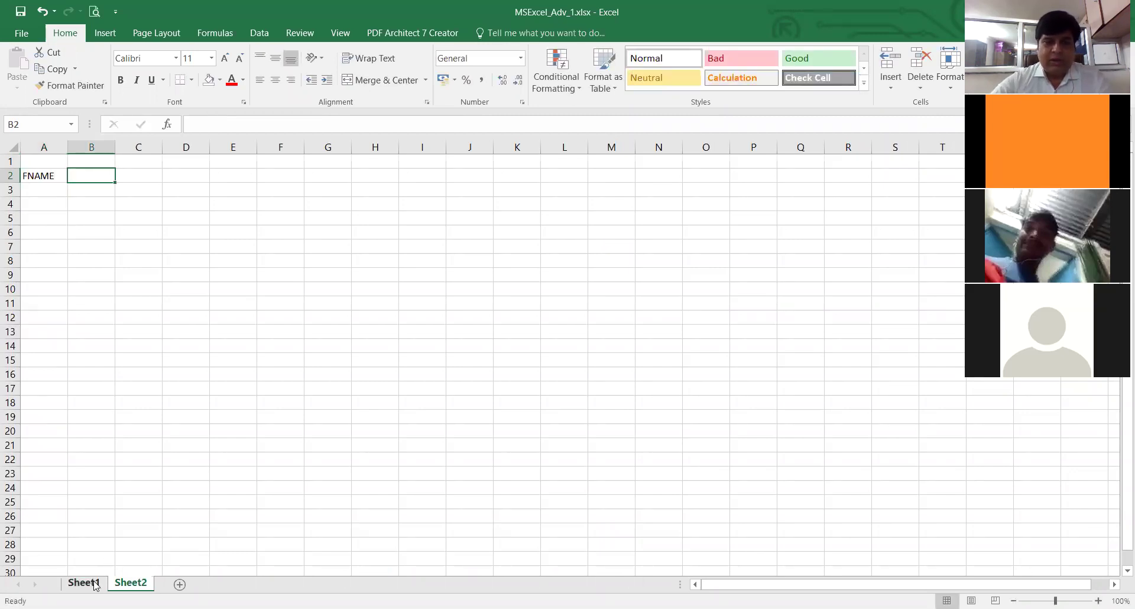
pyautogui.click(138, 583)
pyautogui.write('LNAME')
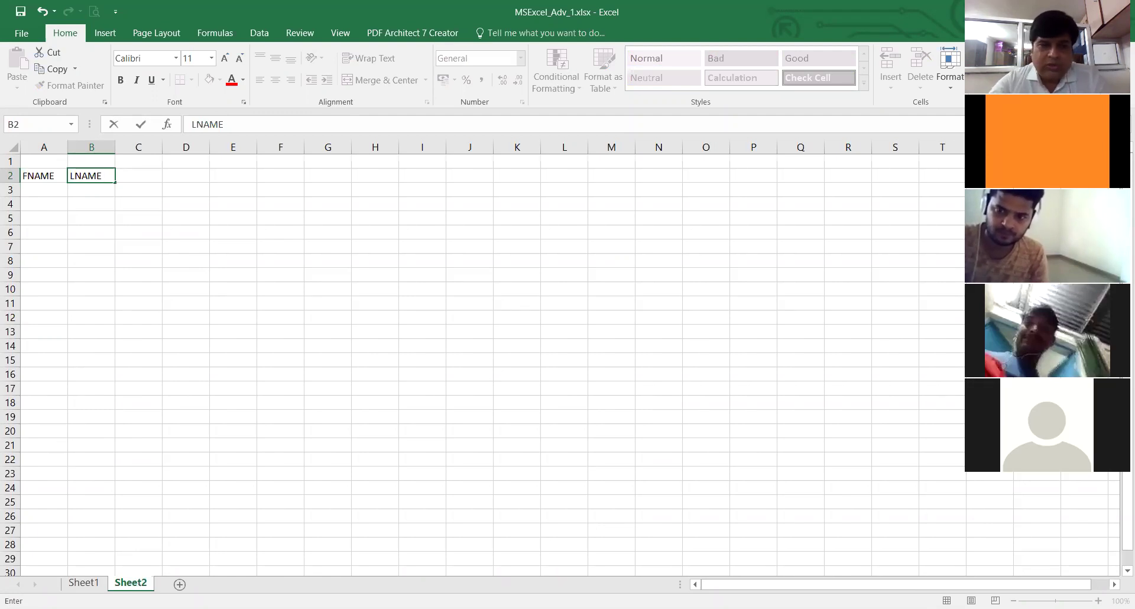
# - Select the header range A2 to H2 on Sheet1 twice, starting from A2, and finish on cell H2 alone
pyautogui.click(83, 582)
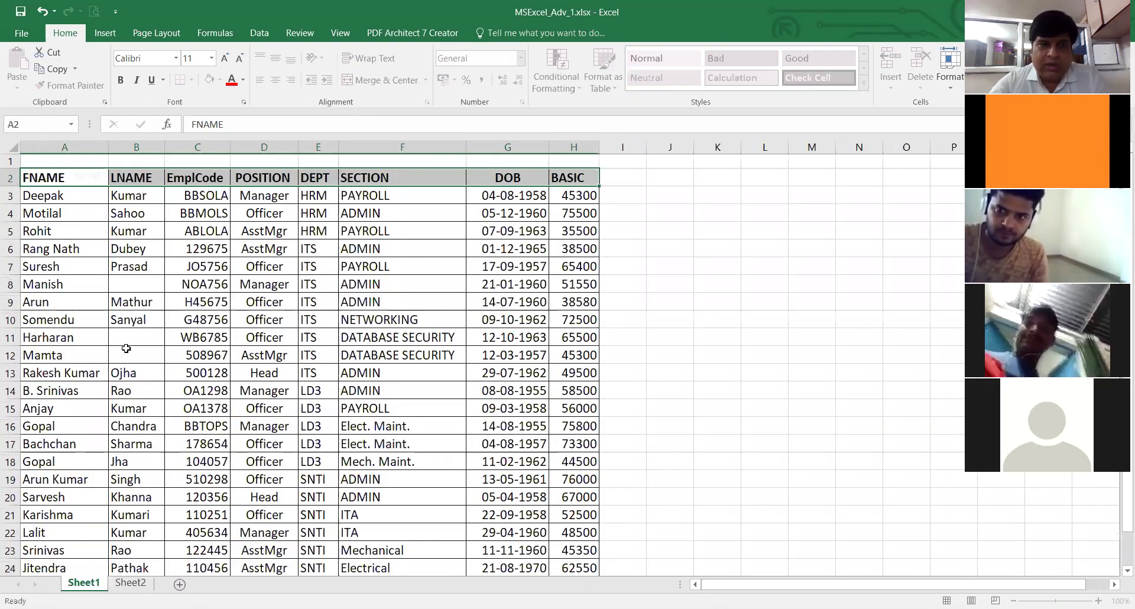
pyautogui.click(59, 178)
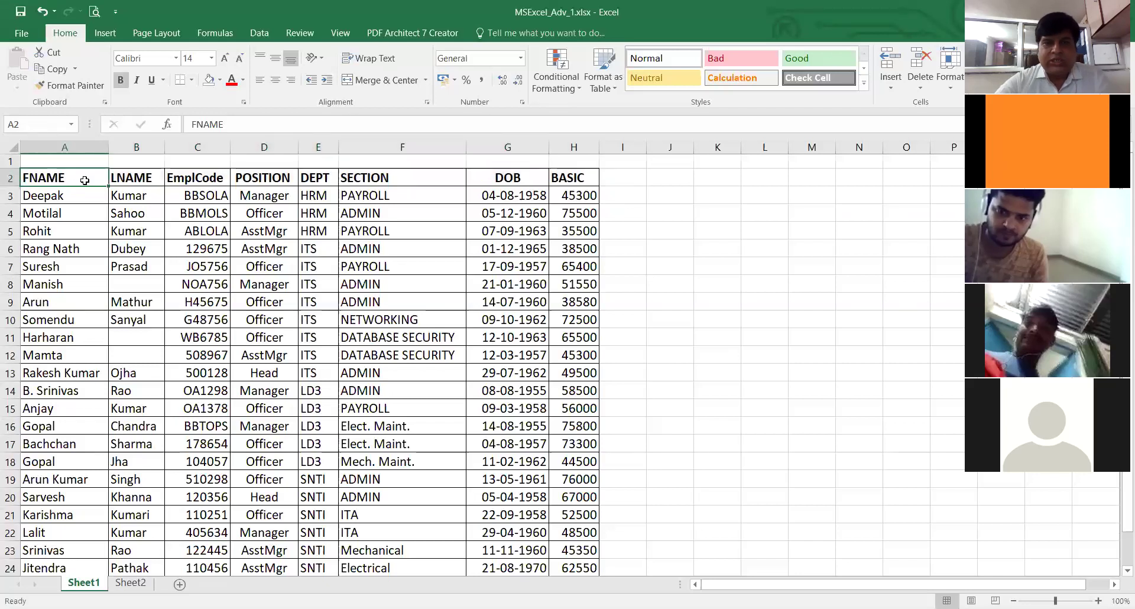
pyautogui.moveTo(54, 176); pyautogui.dragTo(567, 183)
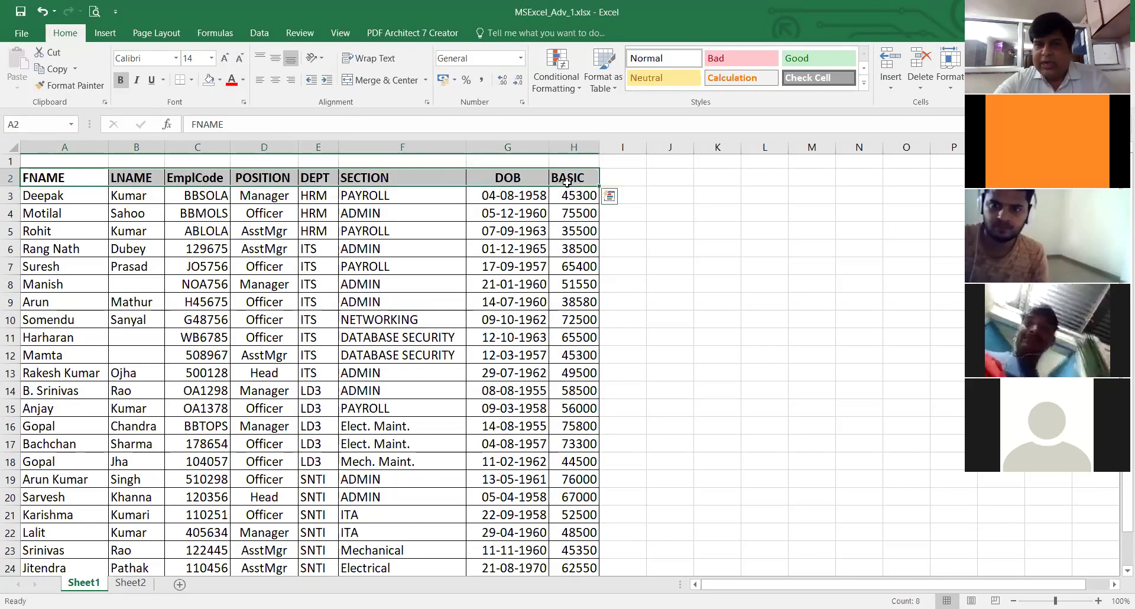
pyautogui.click(51, 177)
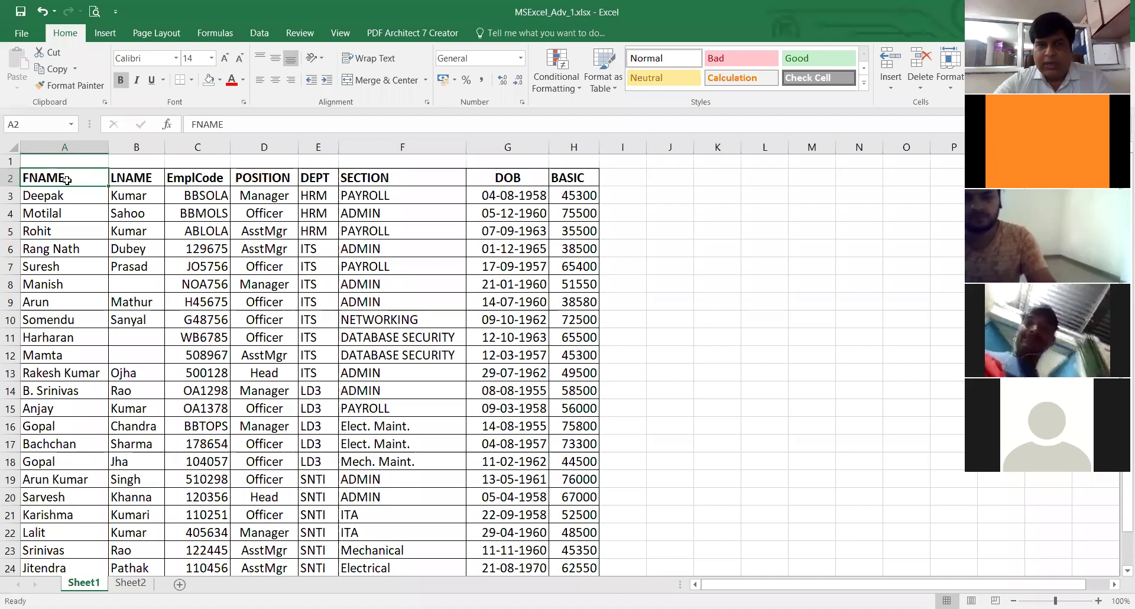
pyautogui.moveTo(81, 177); pyautogui.dragTo(579, 181)
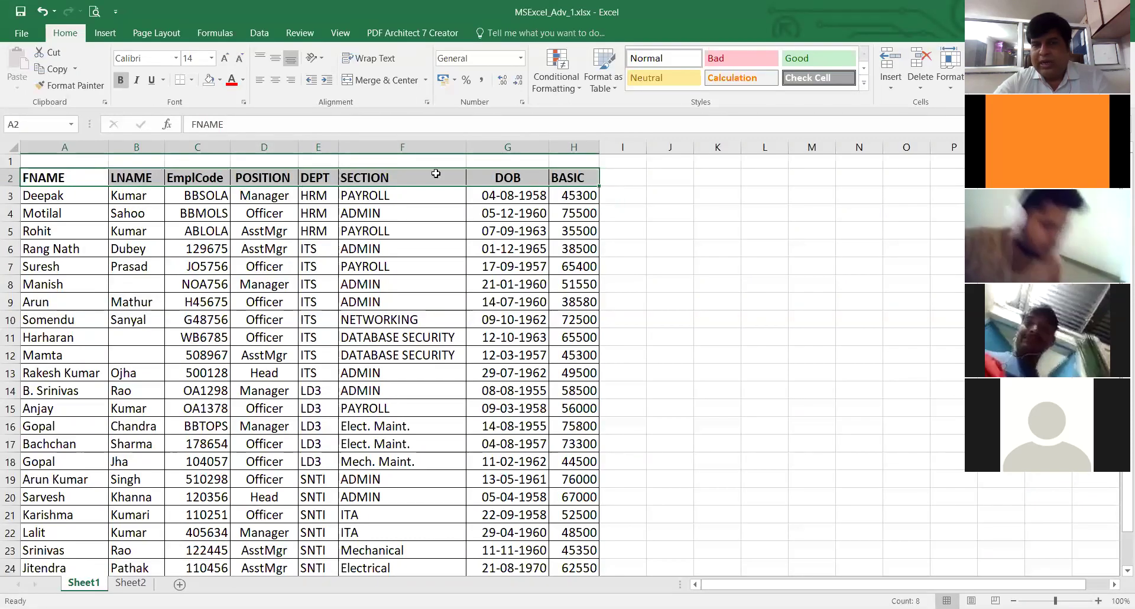
pyautogui.click(581, 176)
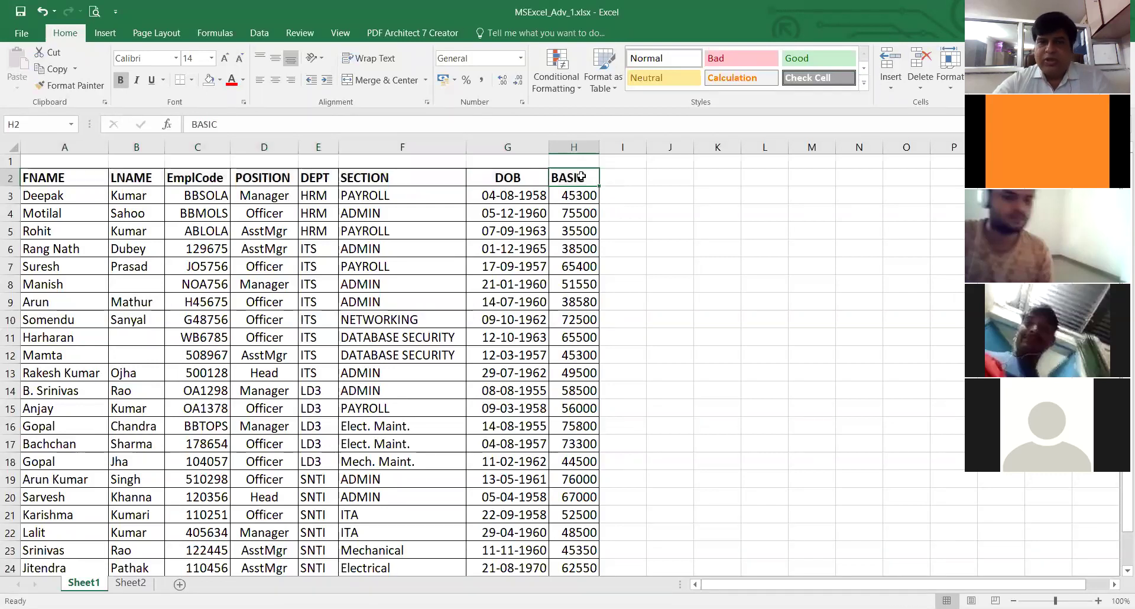
# - Extend the selection cell by cell from A2 to H2, shrink it by two cells and extend it back to H2
pyautogui.click(54, 177)
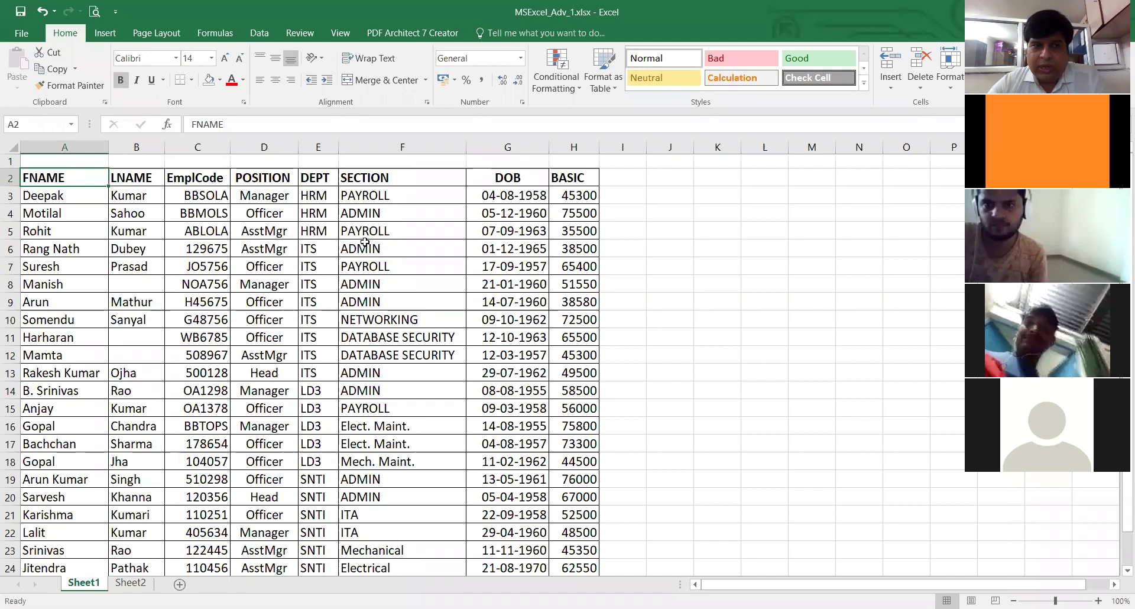
pyautogui.hotkey('shift', 'Right')
pyautogui.hotkey('shift', 'Right')
pyautogui.hotkey('shift', 'Right')
pyautogui.hotkey('shift', 'Right')
pyautogui.hotkey('shift', 'Right')
pyautogui.hotkey('shift', 'Right')
pyautogui.hotkey('shift', 'Right')
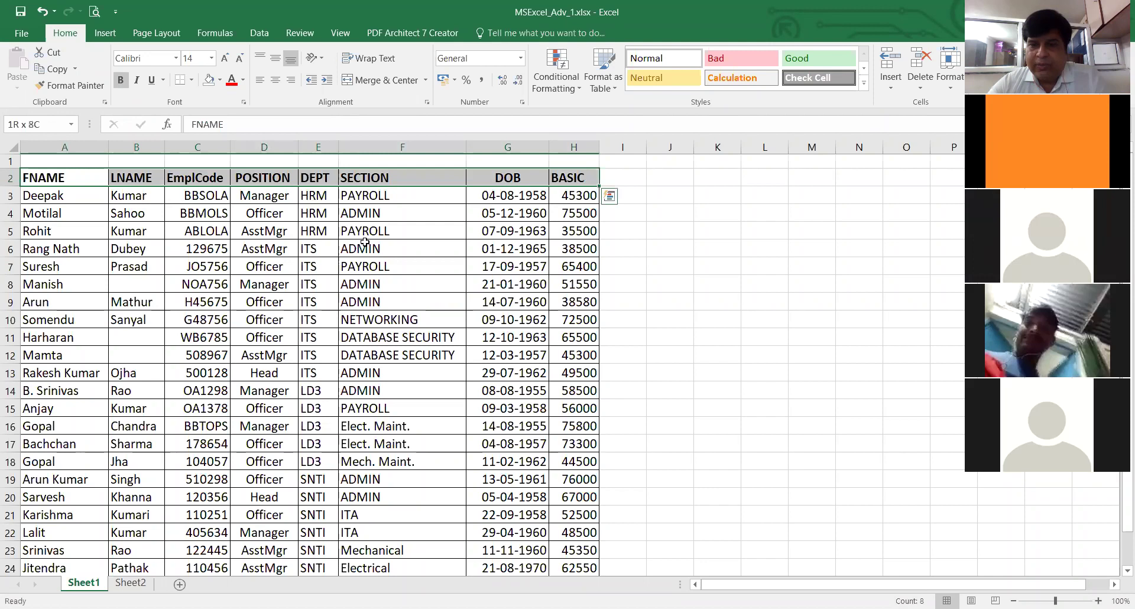
pyautogui.hotkey('shift', 'Left')
pyautogui.hotkey('shift', 'Left')
pyautogui.hotkey('shift', 'Right')
pyautogui.hotkey('shift', 'Right')
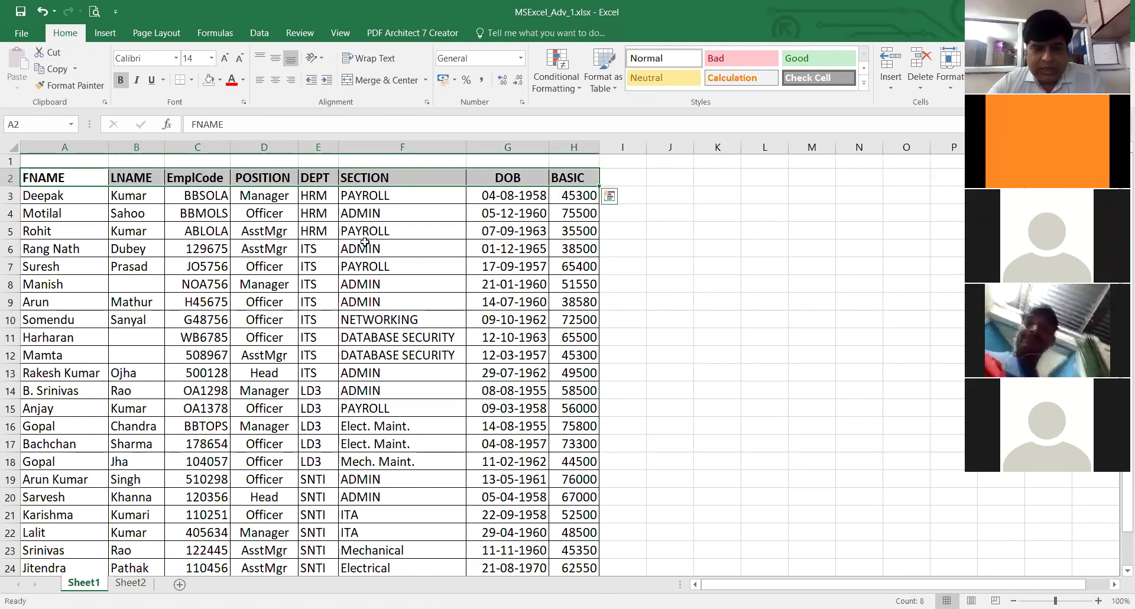
# - Copy the selected header row from Sheet1 and paste it into Sheet2 starting at cell A2
pyautogui.hotkey('ctrl', 'c')
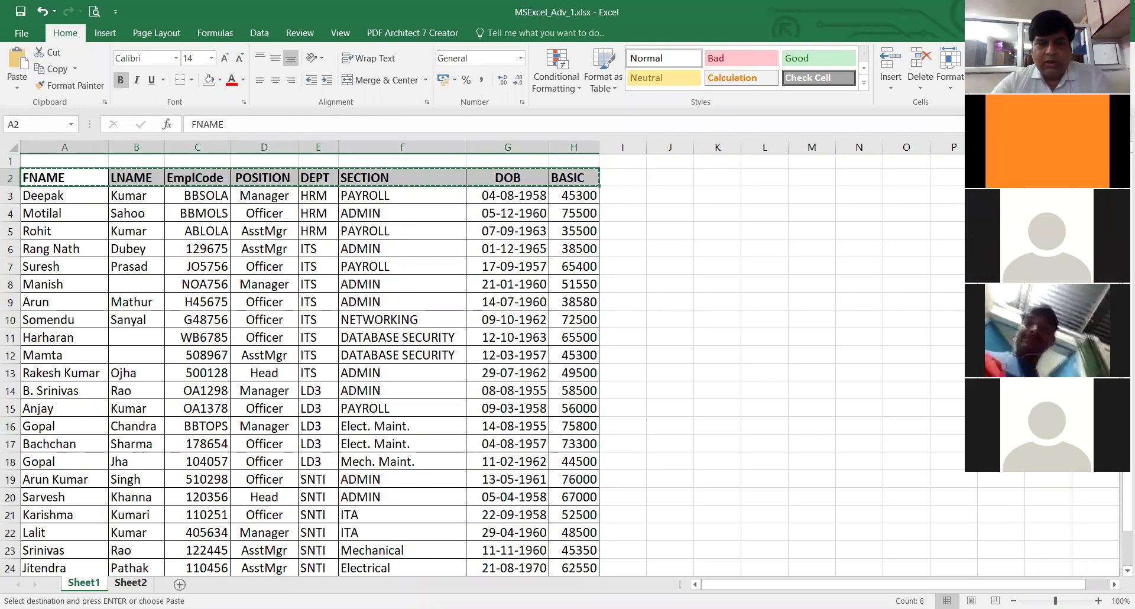
pyautogui.click(130, 582)
pyautogui.click(34, 176)
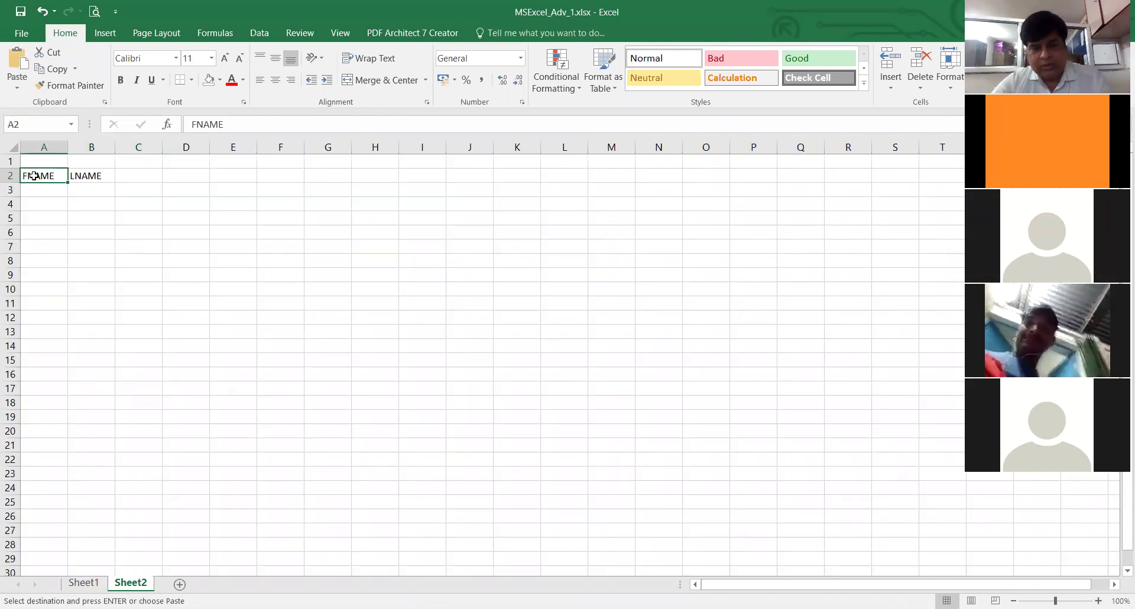
pyautogui.hotkey('ctrl', 'v')
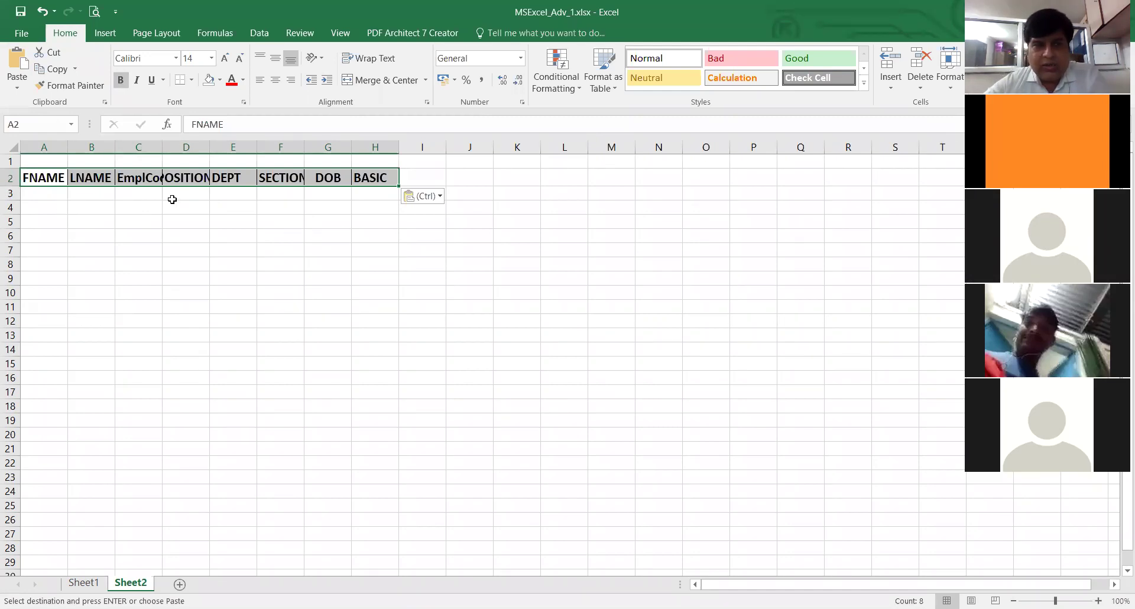
# - Go through the pasted header cells A2 to H2 on Sheet2 one by one
pyautogui.click(44, 180)
pyautogui.click(99, 179)
pyautogui.click(131, 179)
pyautogui.click(182, 179)
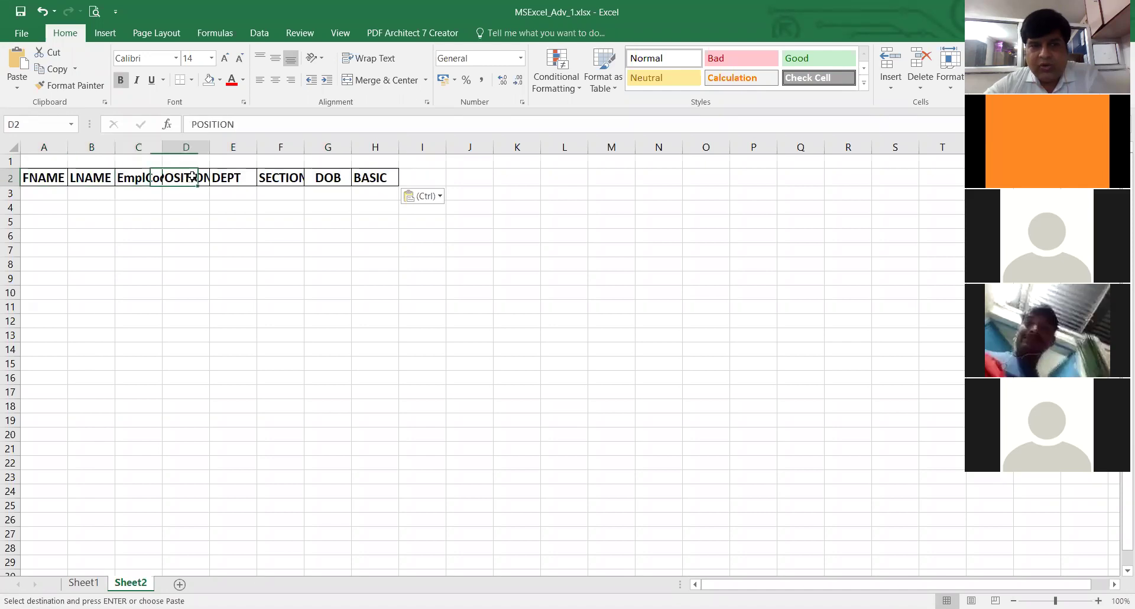
pyautogui.click(226, 178)
pyautogui.click(276, 179)
pyautogui.click(325, 179)
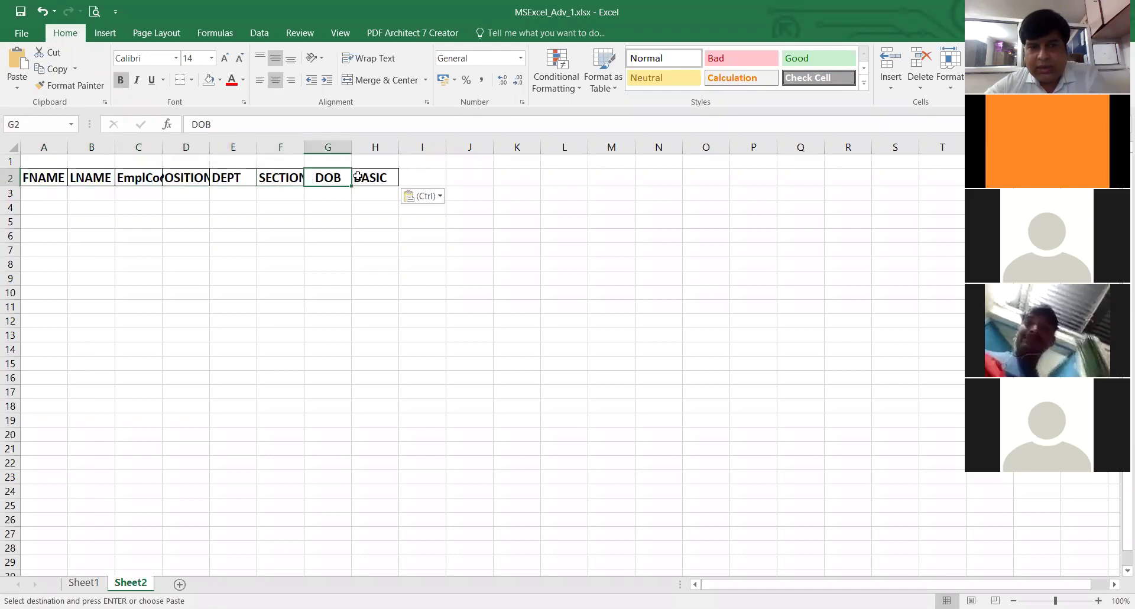
pyautogui.click(369, 178)
# - Compare the header columns of Sheet1 and Sheet2 by switching between the sheets, ending on Sheet2
pyautogui.click(86, 584)
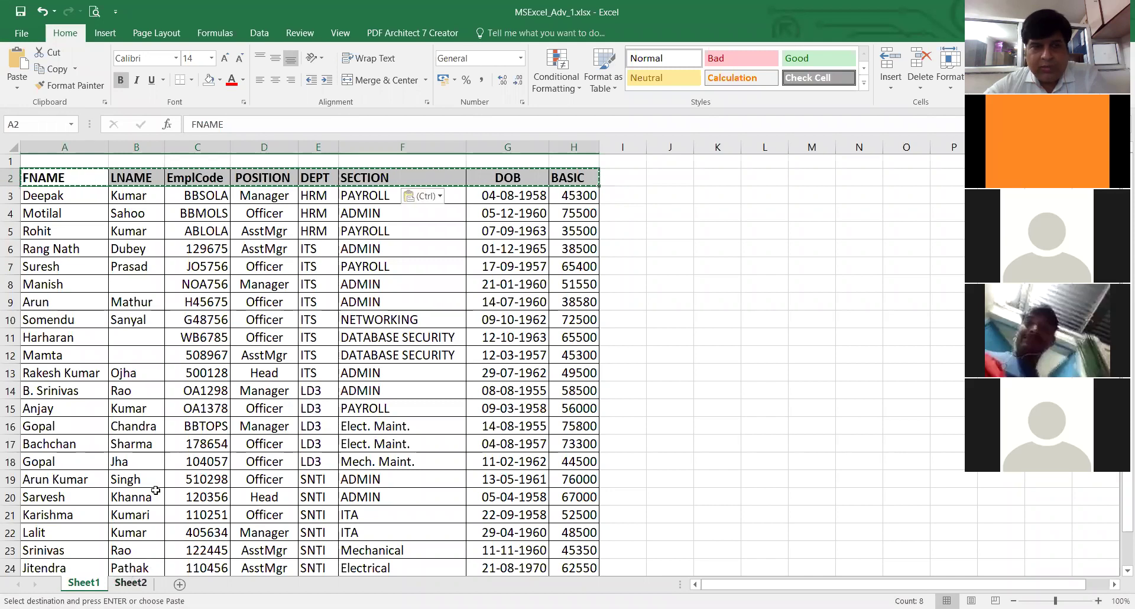
pyautogui.click(131, 583)
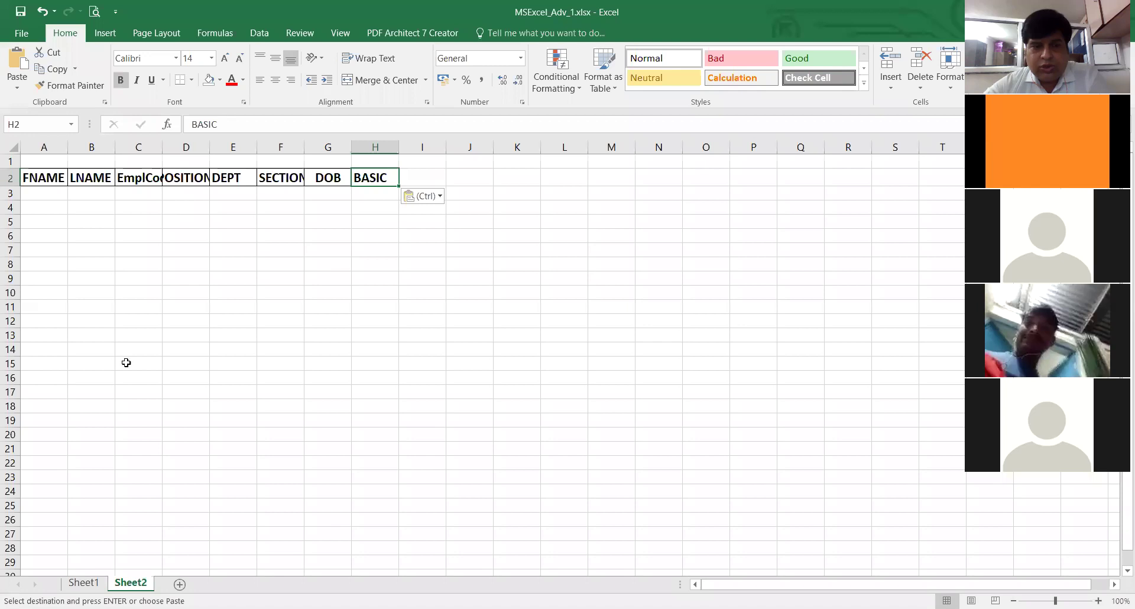
pyautogui.click(84, 582)
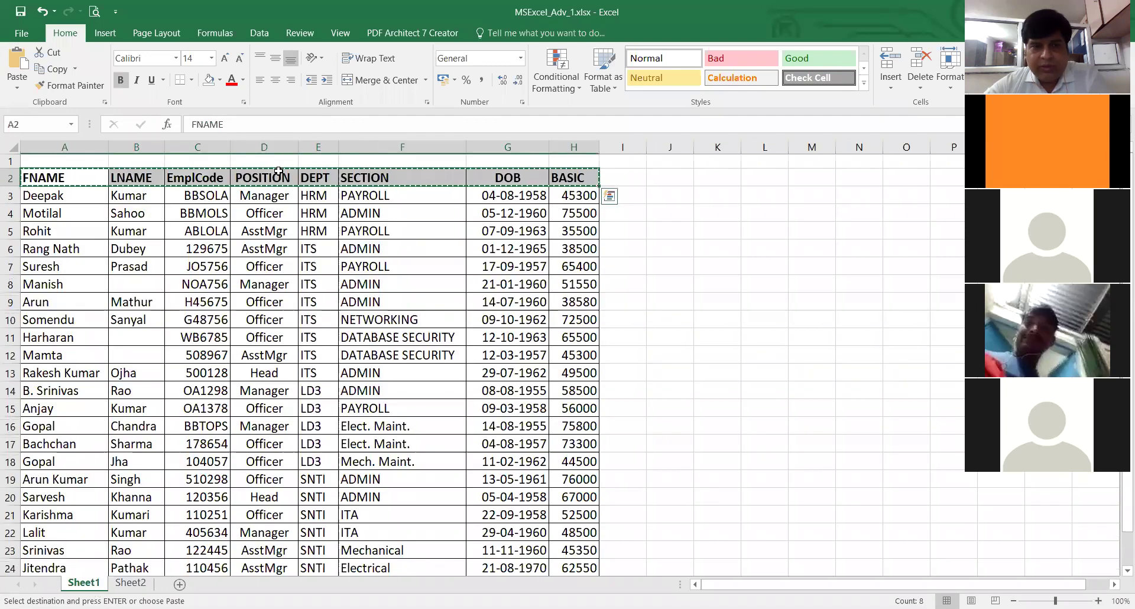
pyautogui.hotkey('ctrl', 'pagedown')
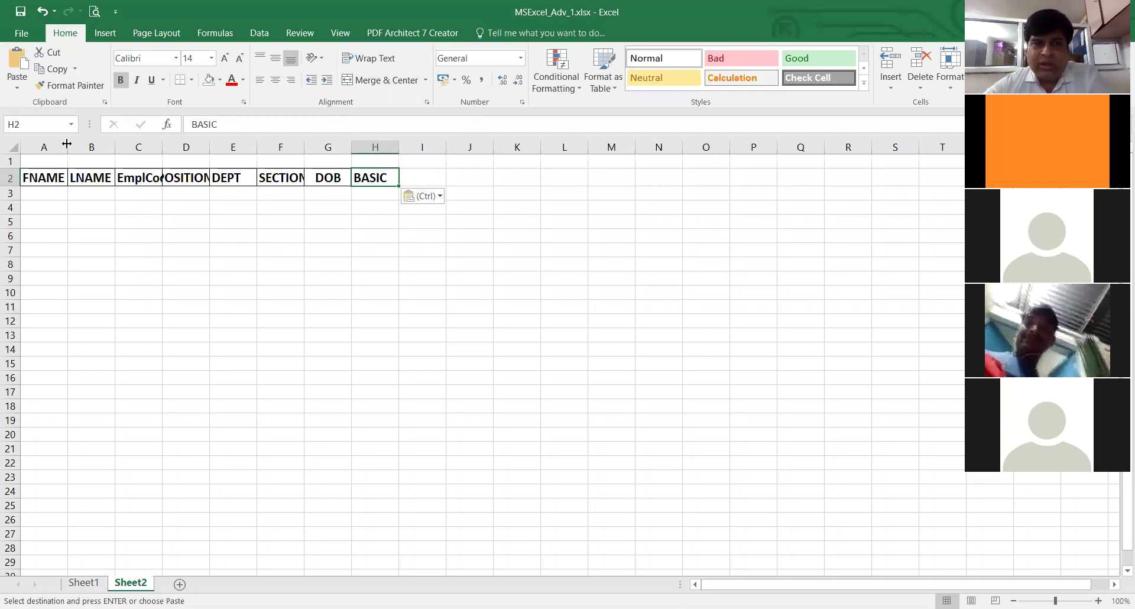
# - Widen column A to about twice its width and column B by a similar amount on Sheet2
pyautogui.moveTo(67, 144); pyautogui.dragTo(67, 149)
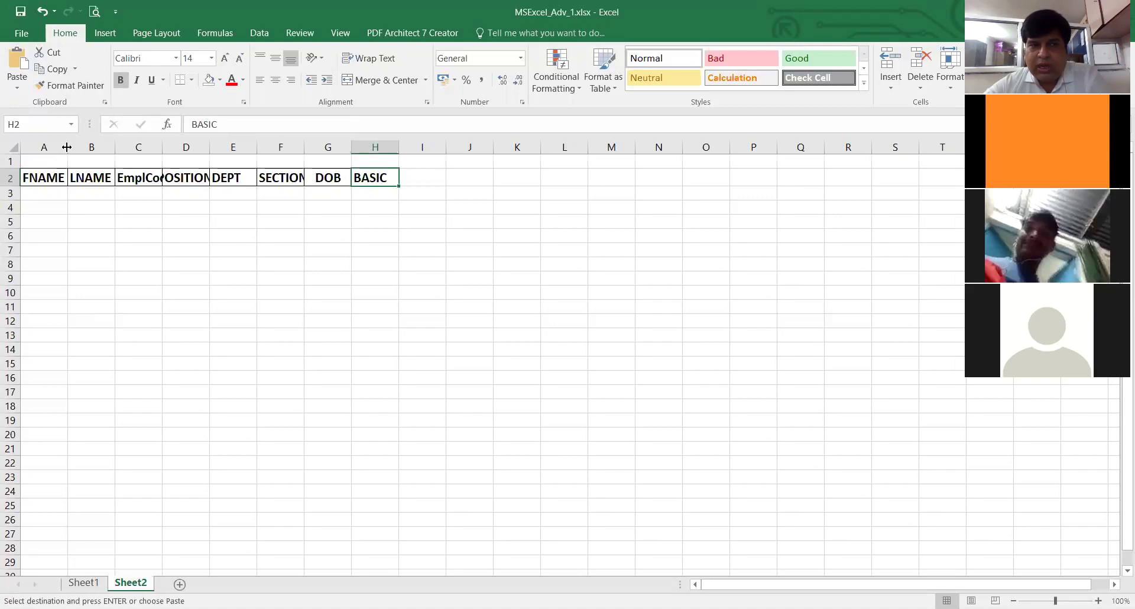
pyautogui.moveTo(67, 147); pyautogui.dragTo(116, 142)
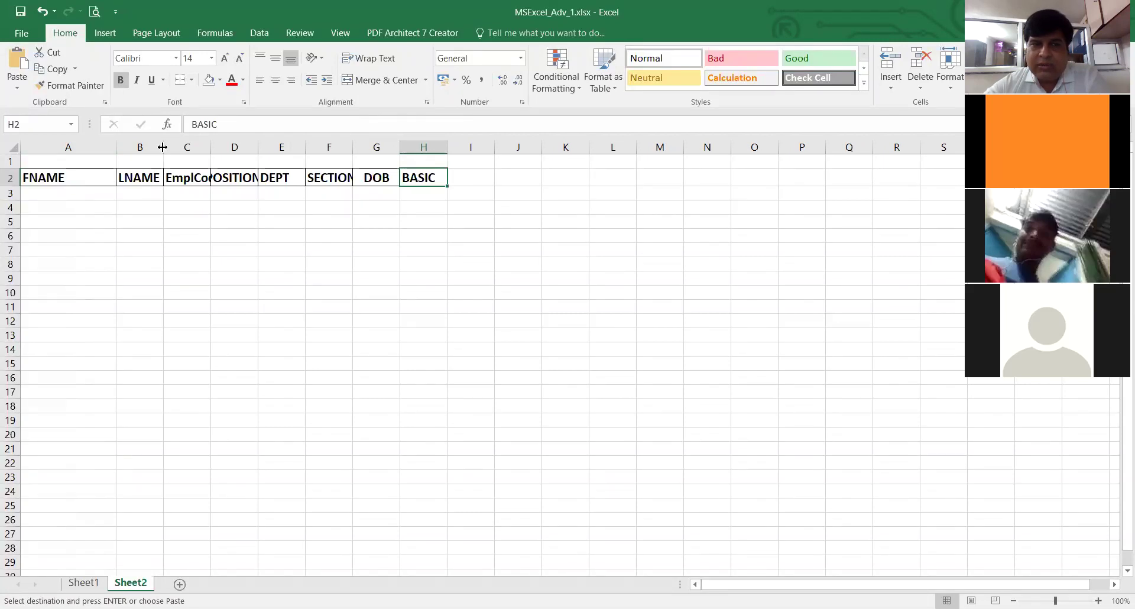
pyautogui.moveTo(201, 144); pyautogui.dragTo(203, 143)
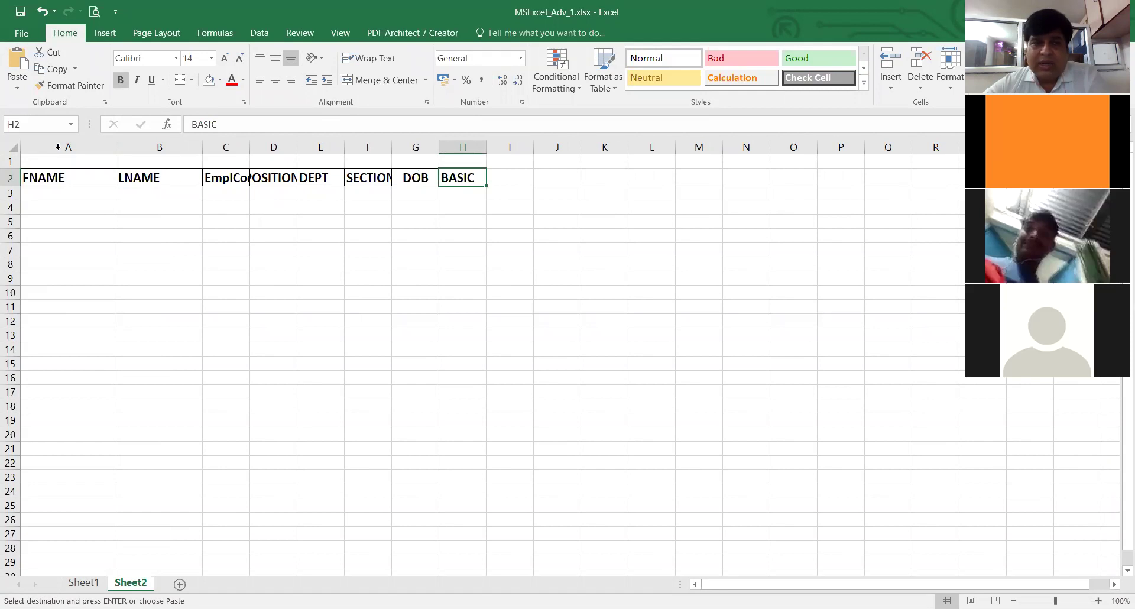
# - AutoFit the widths of columns A, B, C, D and F on Sheet2 to their header text
pyautogui.doubleClick(115, 147)
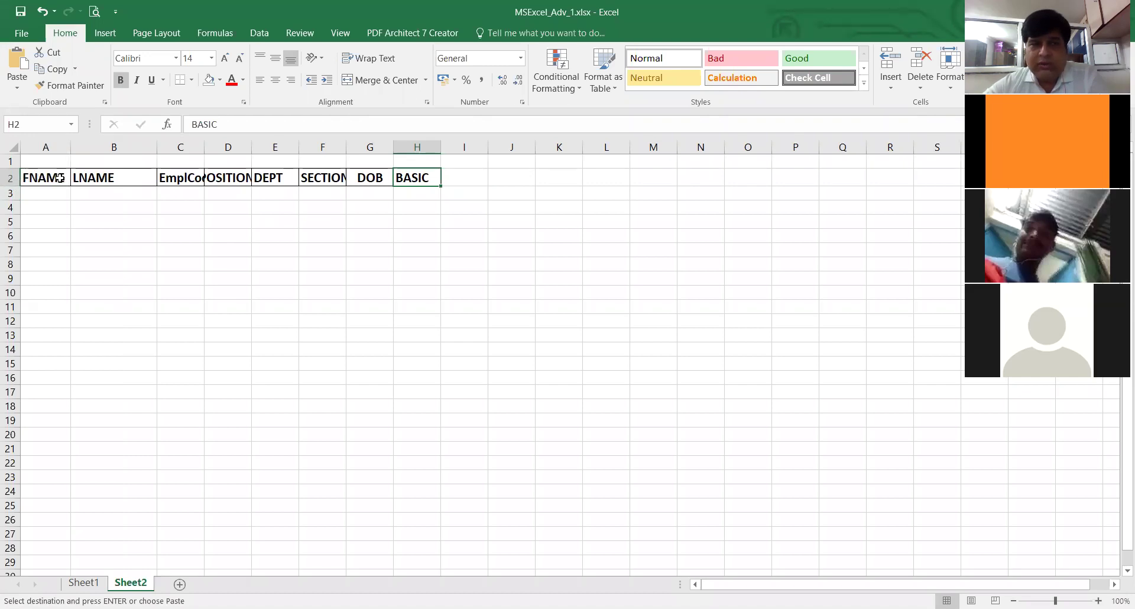
pyautogui.doubleClick(158, 146)
pyautogui.doubleClick(169, 146)
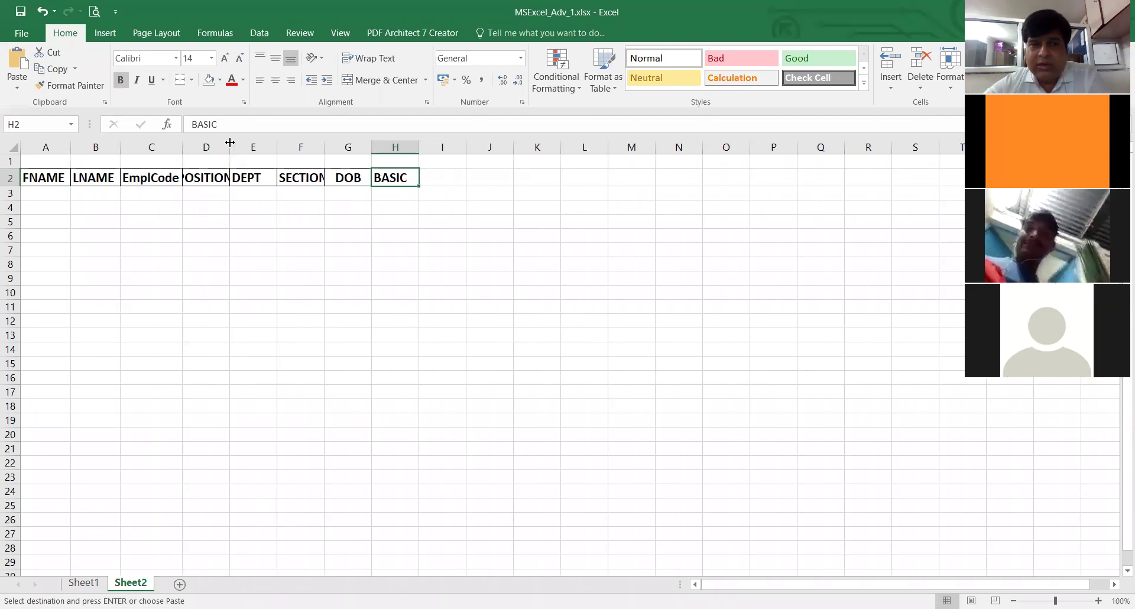
pyautogui.doubleClick(230, 143)
pyautogui.doubleClick(337, 144)
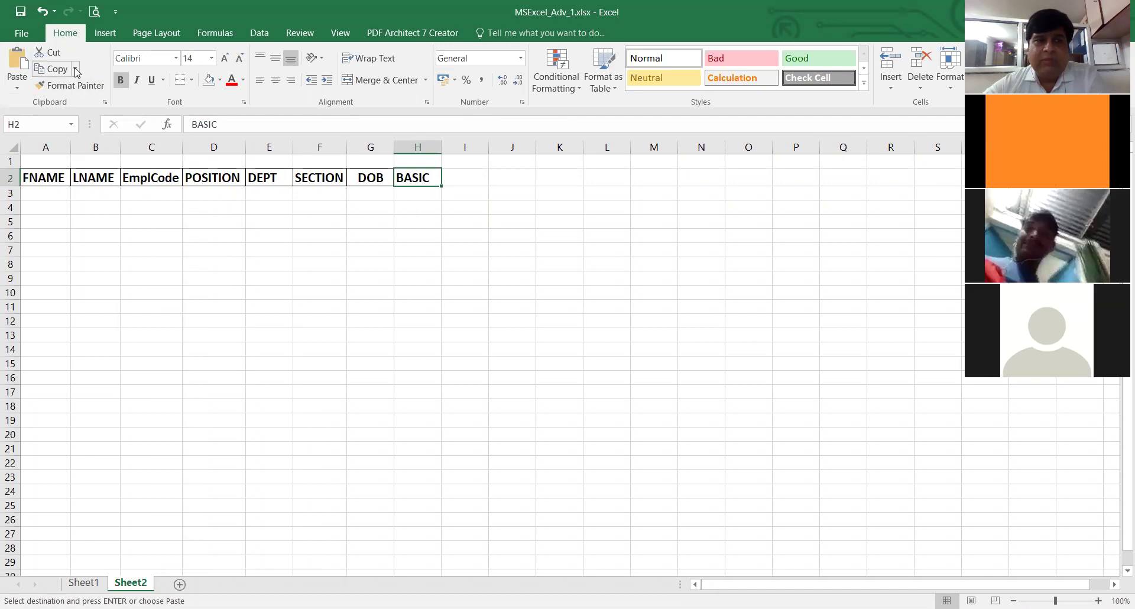
# - Select the header cells A2 to H2 on Sheet2 and look at the available paste options without applying one
pyautogui.moveTo(52, 172); pyautogui.dragTo(421, 178)
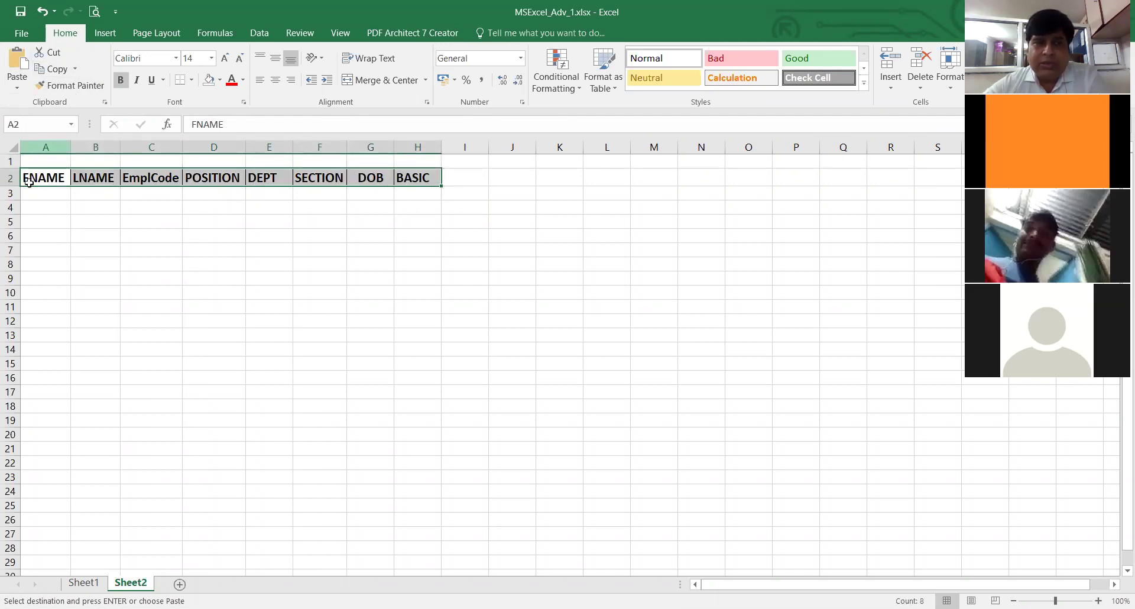
pyautogui.click(16, 88)
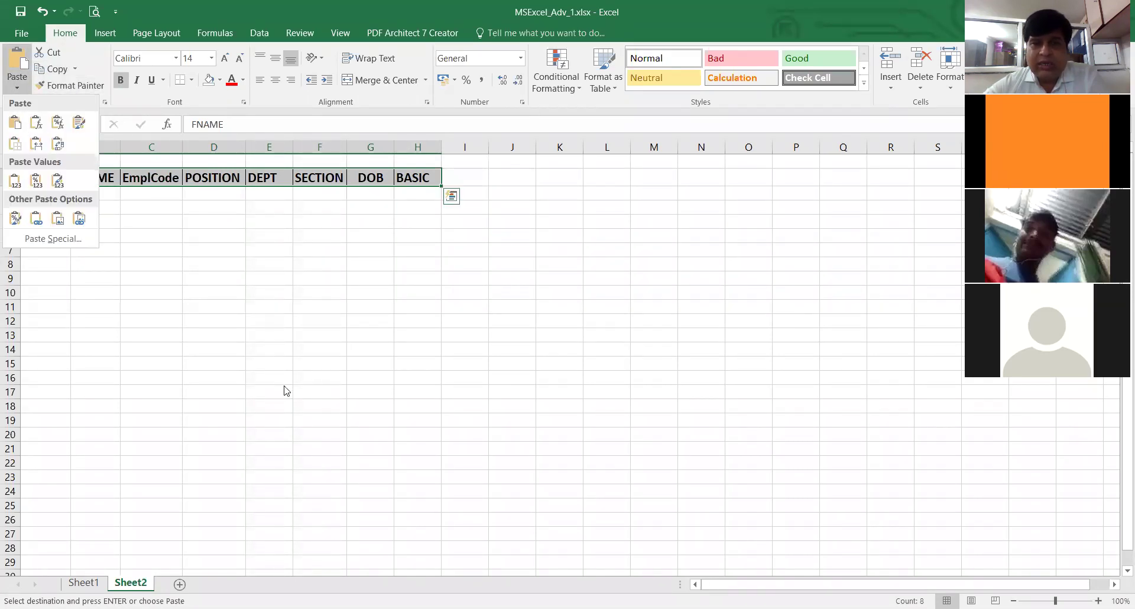
pyautogui.press('Escape')
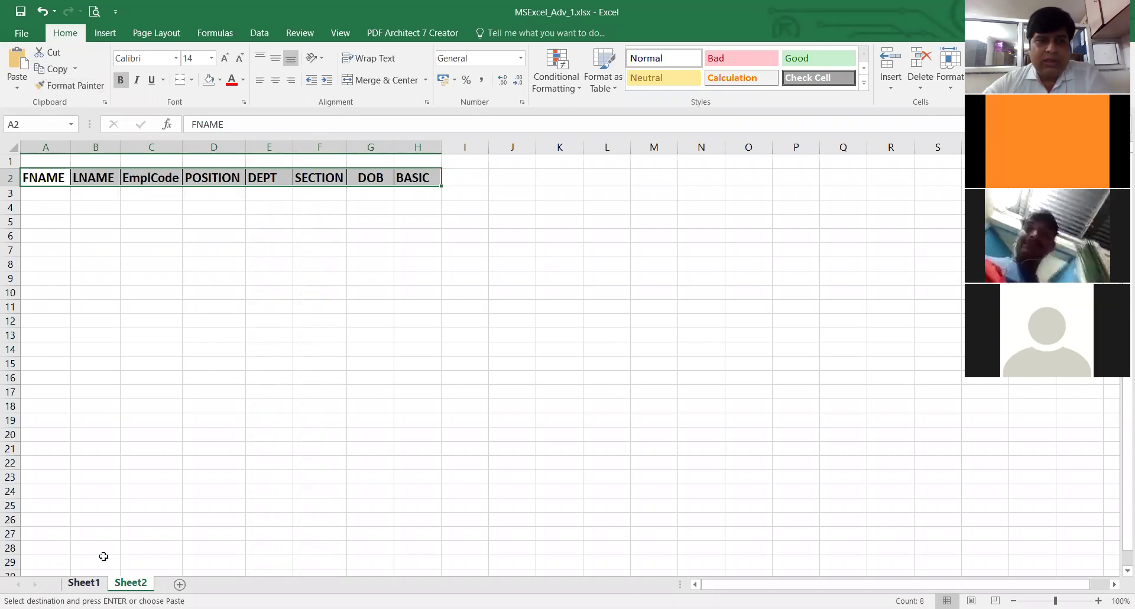
# - Narrow the SECTION column F on Sheet1, AutoFit it to its contents, and end the pending copy of the headers
pyautogui.click(84, 583)
pyautogui.click(198, 231)
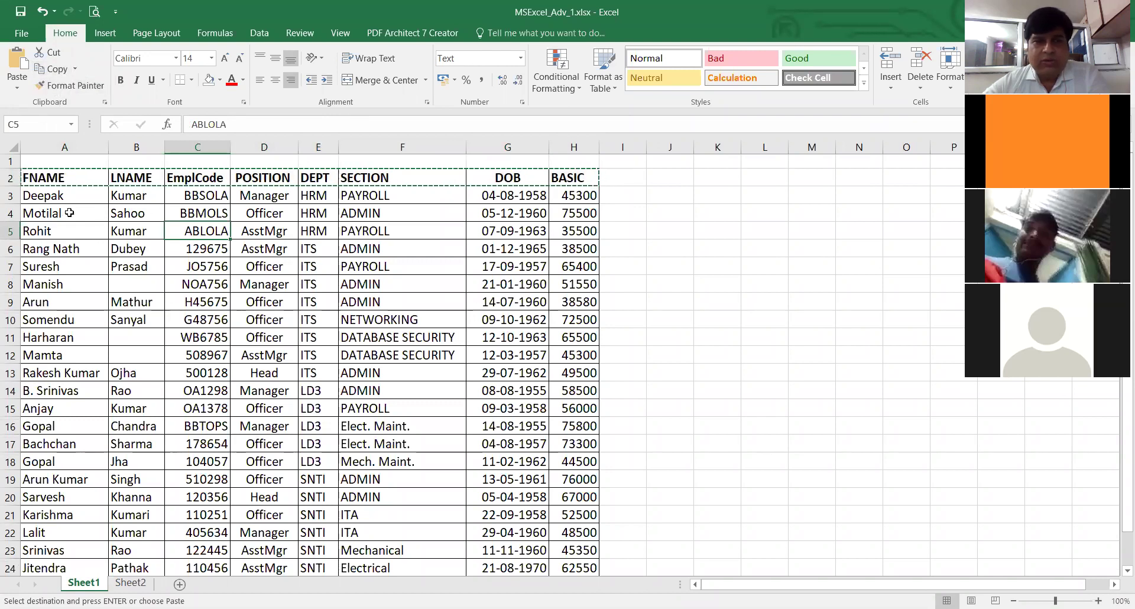
pyautogui.click(382, 253)
pyautogui.moveTo(467, 148); pyautogui.dragTo(421, 145)
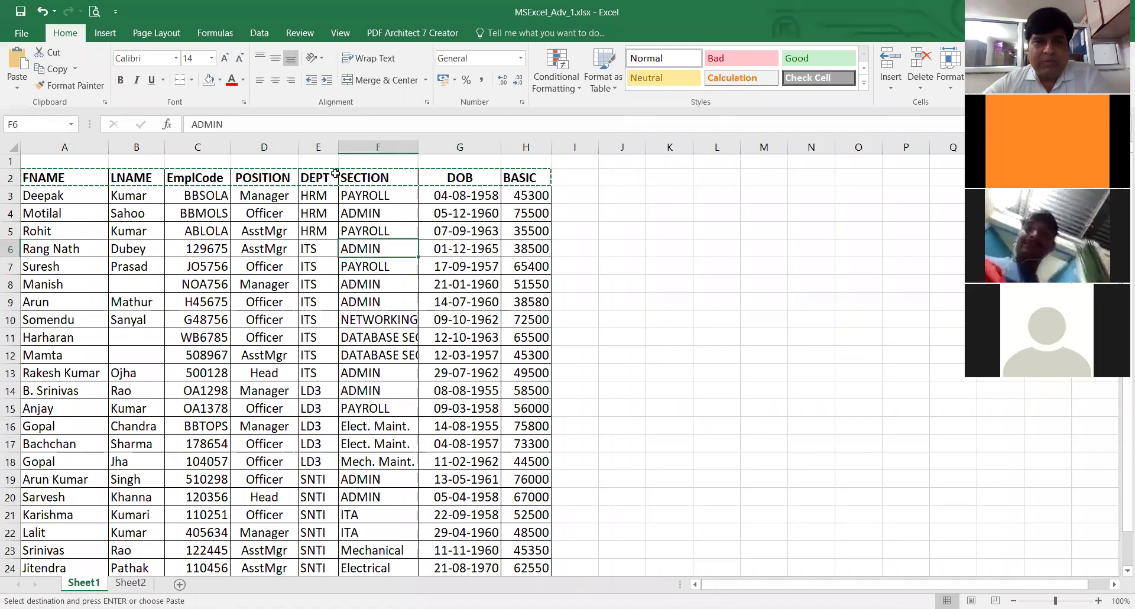
pyautogui.doubleClick(419, 147)
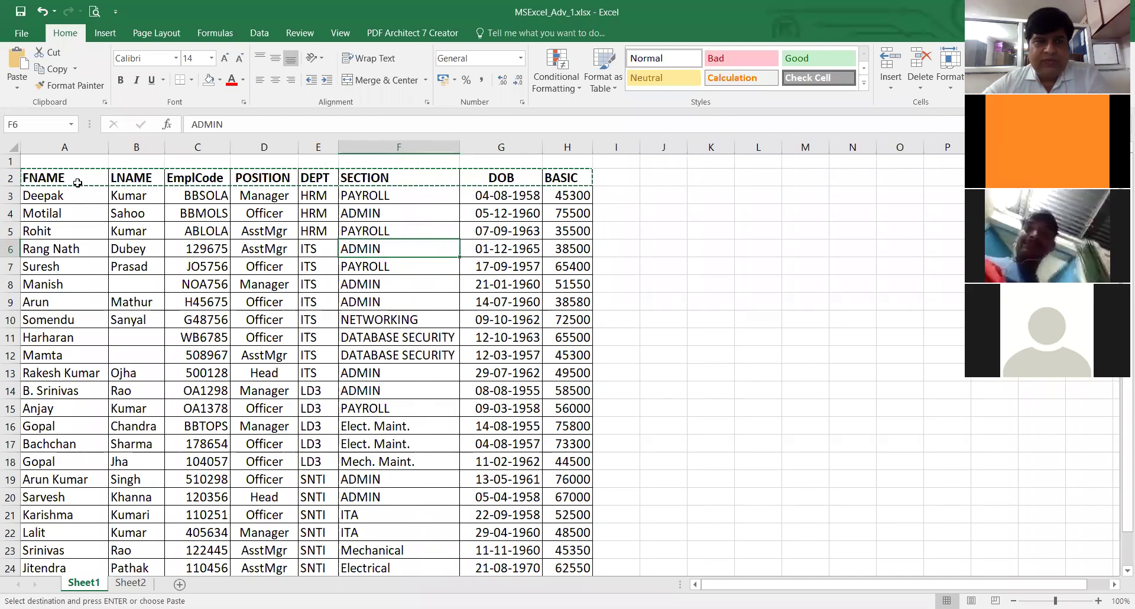
pyautogui.click(566, 189)
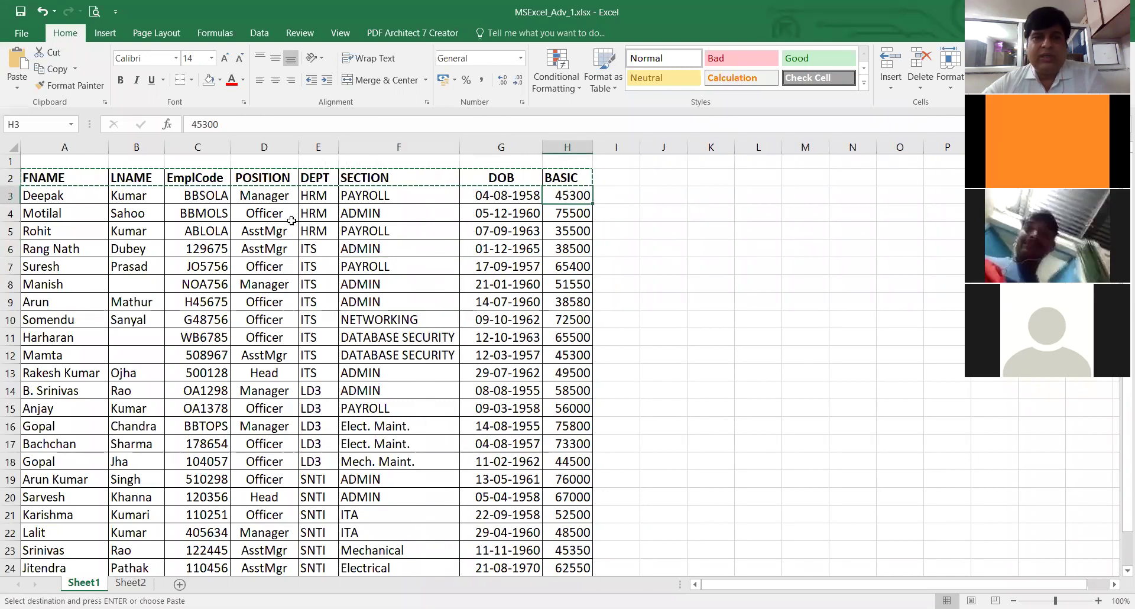
pyautogui.press('Escape')
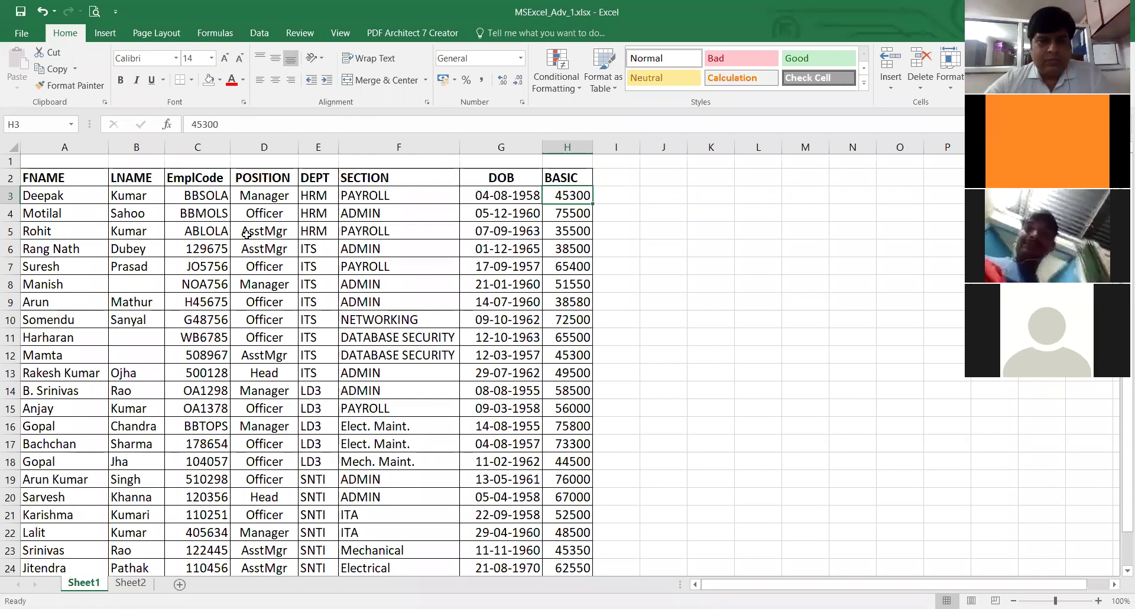
# - Move cell by cell across the Sheet1 headers from A2 to G2 and return to A2
pyautogui.click(31, 176)
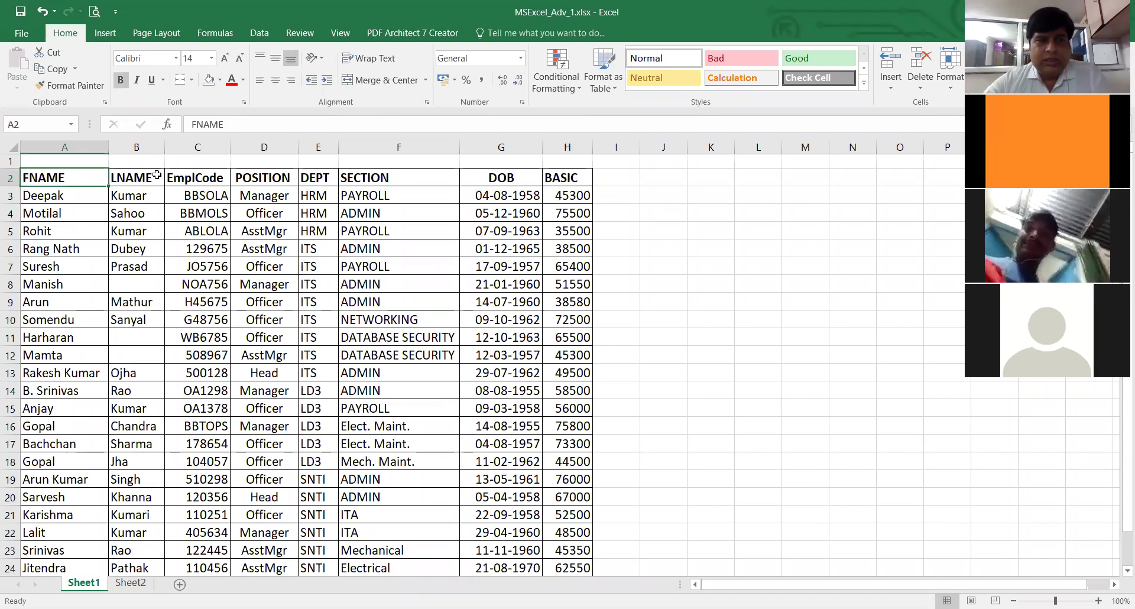
pyautogui.press('Right')
pyautogui.press('Right')
pyautogui.press('Right')
pyautogui.press('Right')
pyautogui.press('Right')
pyautogui.press('Right')
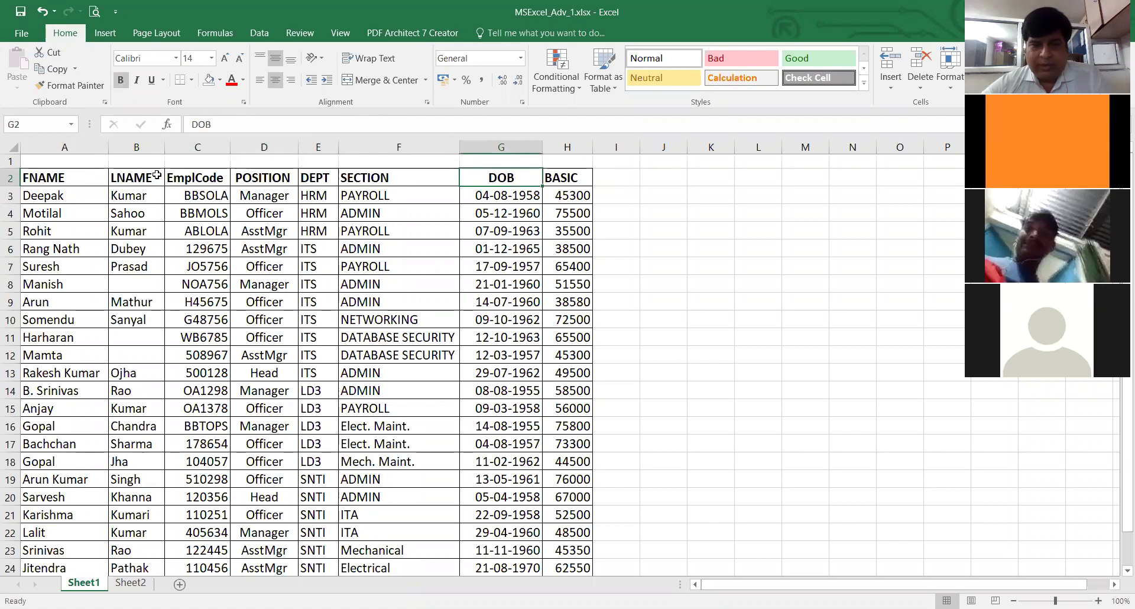
pyautogui.press('Left')
pyautogui.press('Left')
pyautogui.press('Left')
pyautogui.press('Left')
pyautogui.press('Left')
pyautogui.press('Left')
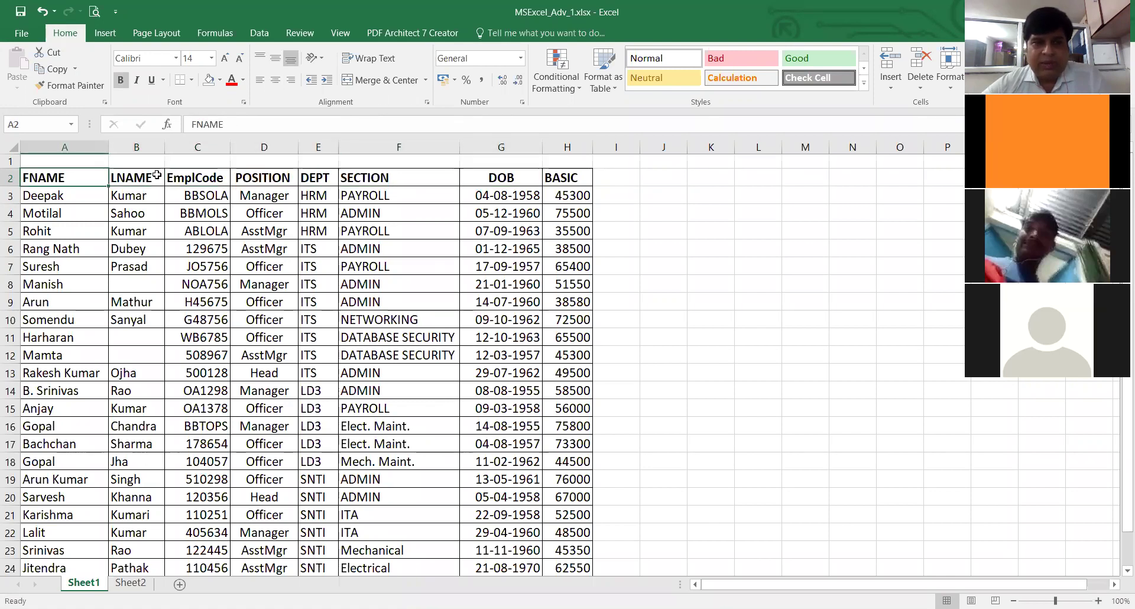
# - Extend the selection from A2 through H2 to cover the whole header row, and collapse it back to A2
pyautogui.hotkey('shift', 'Right')
pyautogui.hotkey('shift', 'Right')
pyautogui.hotkey('shift', 'Right')
pyautogui.hotkey('shift', 'Right')
pyautogui.hotkey('shift', 'Right')
pyautogui.hotkey('shift', 'Right')
pyautogui.hotkey('shift', 'Right')
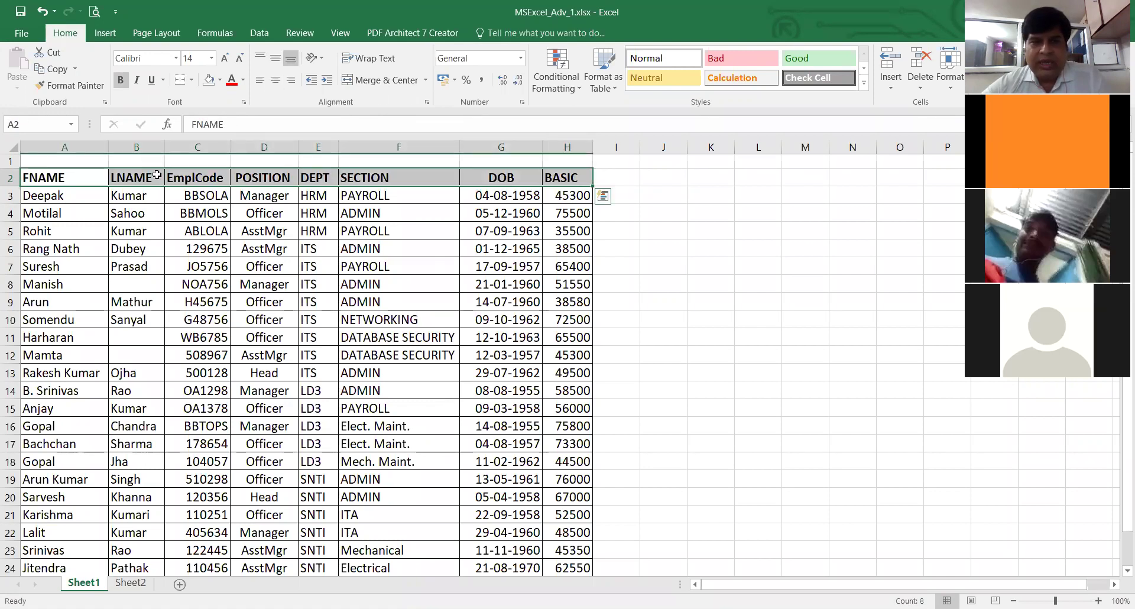
pyautogui.press('Left')
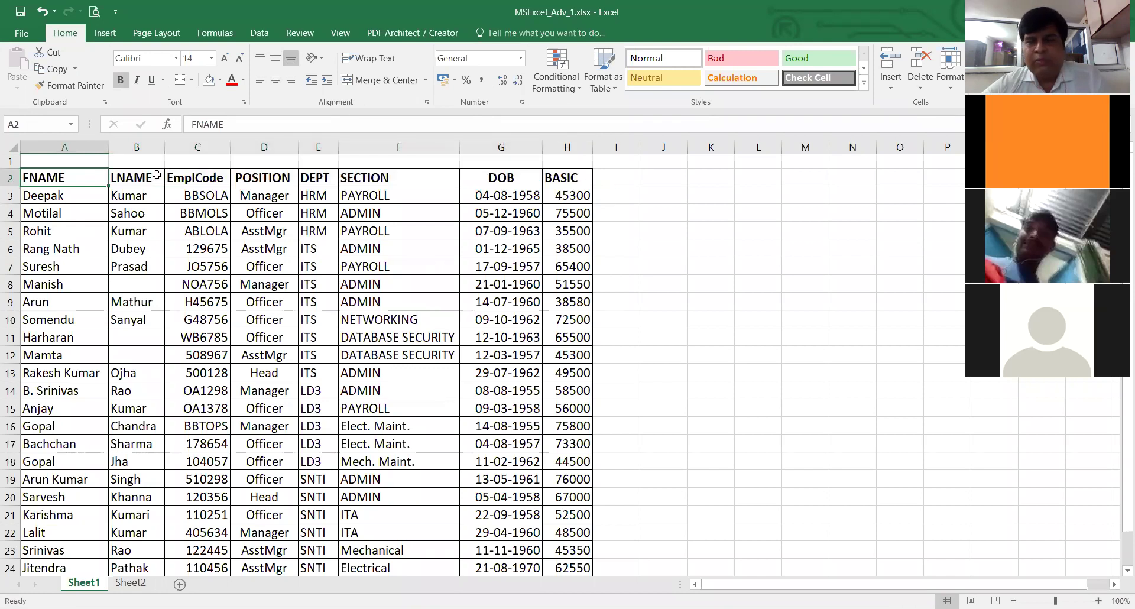
# - Move down through the FNAME column a few cells and return to the header in A2
pyautogui.press('Down')
pyautogui.press('Down')
pyautogui.press('Down')
pyautogui.press('Down')
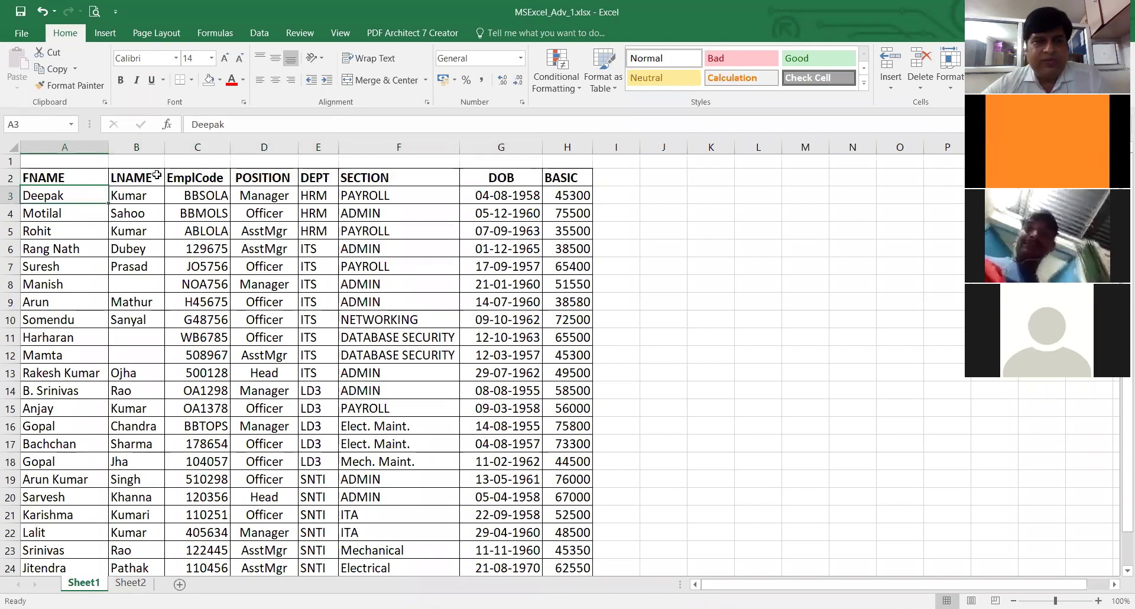
pyautogui.press('Up')
pyautogui.press('Up')
pyautogui.press('Up')
pyautogui.press('Up')
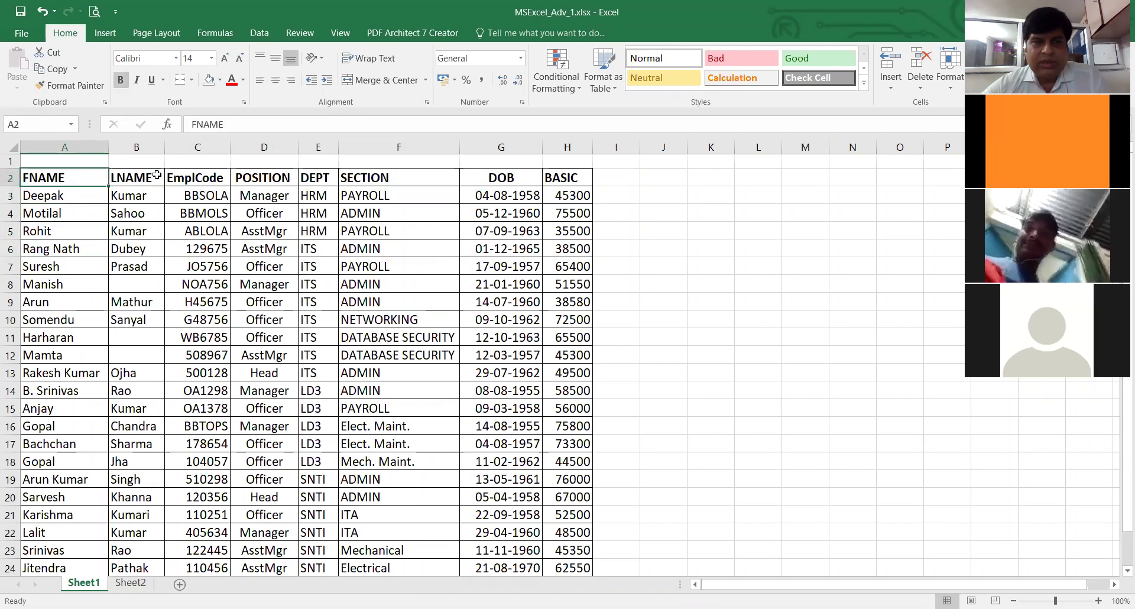
pyautogui.write('0')
pyautogui.press('Escape')
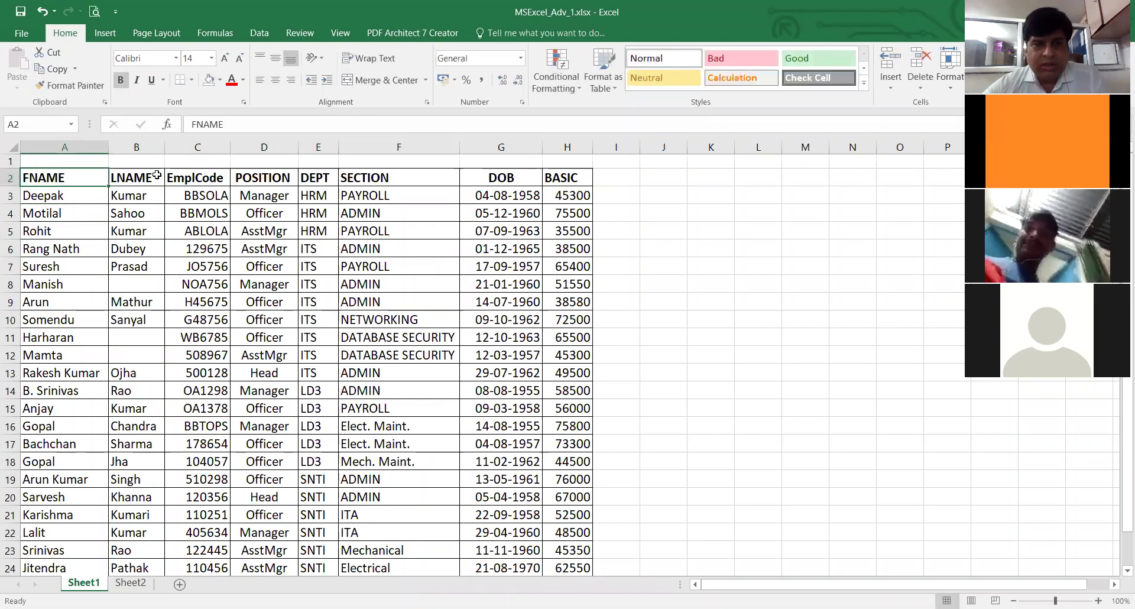
# - Move down through the LNAME column cell by cell from B2 and return to its header
pyautogui.press('Right')
pyautogui.press('Down')
pyautogui.press('Down')
pyautogui.press('Down')
pyautogui.press('Down')
pyautogui.press('Down')
pyautogui.press('Down')
pyautogui.press('Down')
pyautogui.press('Down')
pyautogui.press('Down')
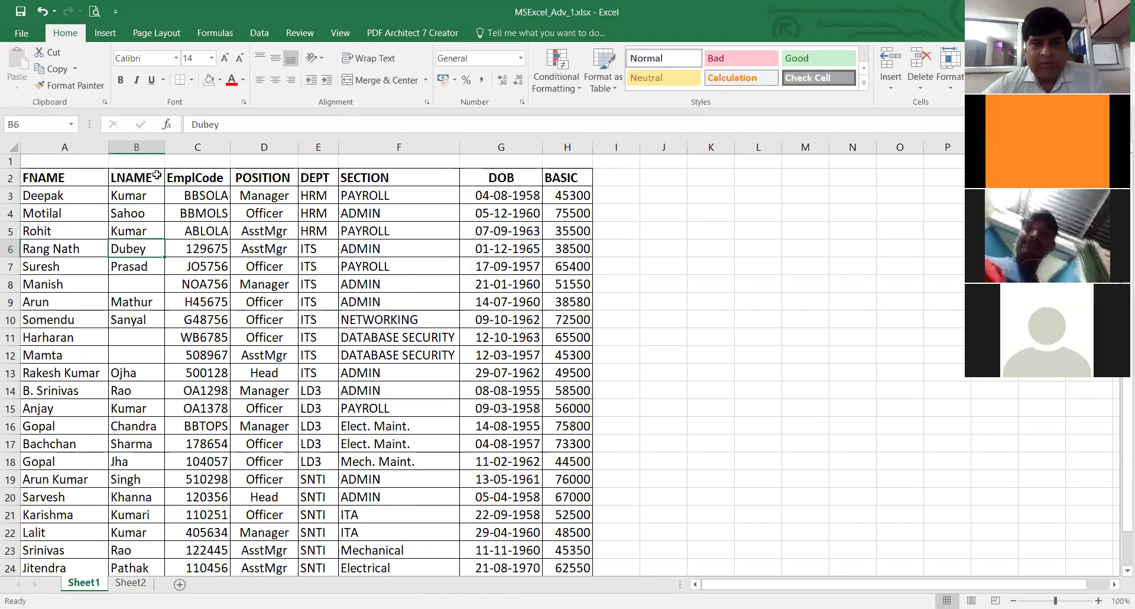
pyautogui.press('Up')
pyautogui.press('Up')
pyautogui.press('Up')
pyautogui.press('Up')
pyautogui.press('Up')
pyautogui.press('Up')
pyautogui.press('Up')
pyautogui.press('Up')
pyautogui.press('Up')
pyautogui.press('Up')
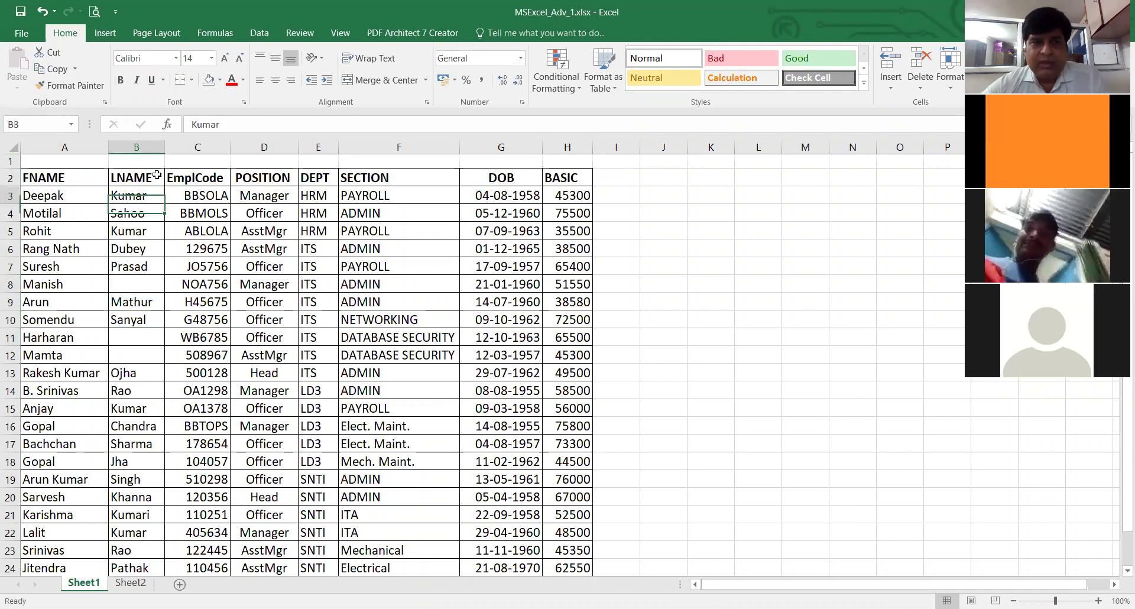
pyautogui.press('Down')
# - Step through the remaining header cells from B2 to BASIC in H2 and go back to FNAME in A2
pyautogui.press('Right')
pyautogui.press('Right')
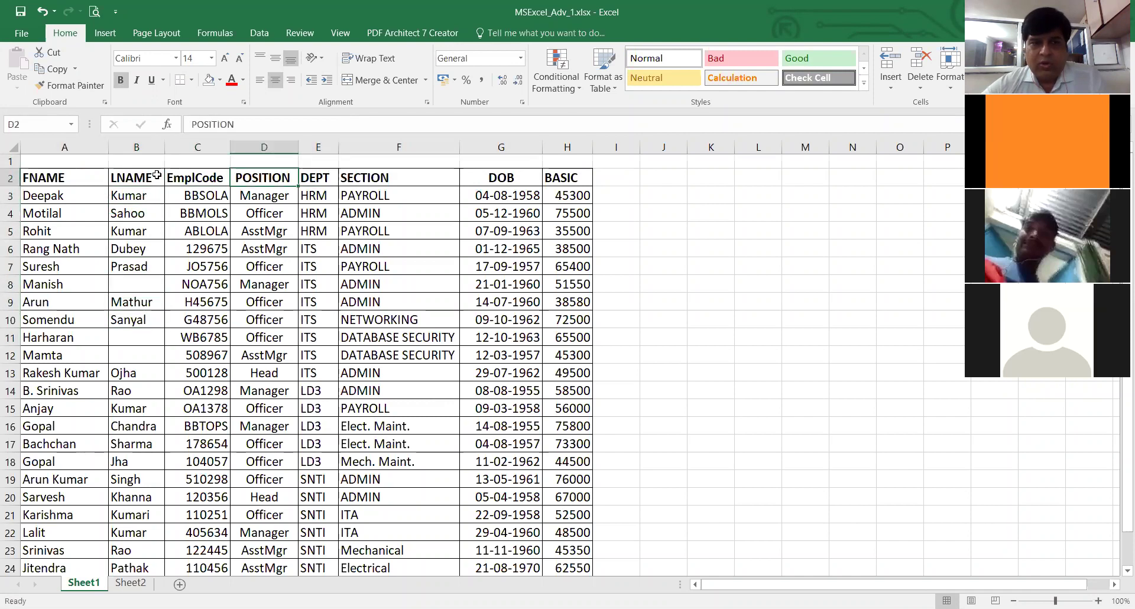
pyautogui.press('Left')
pyautogui.press('Right')
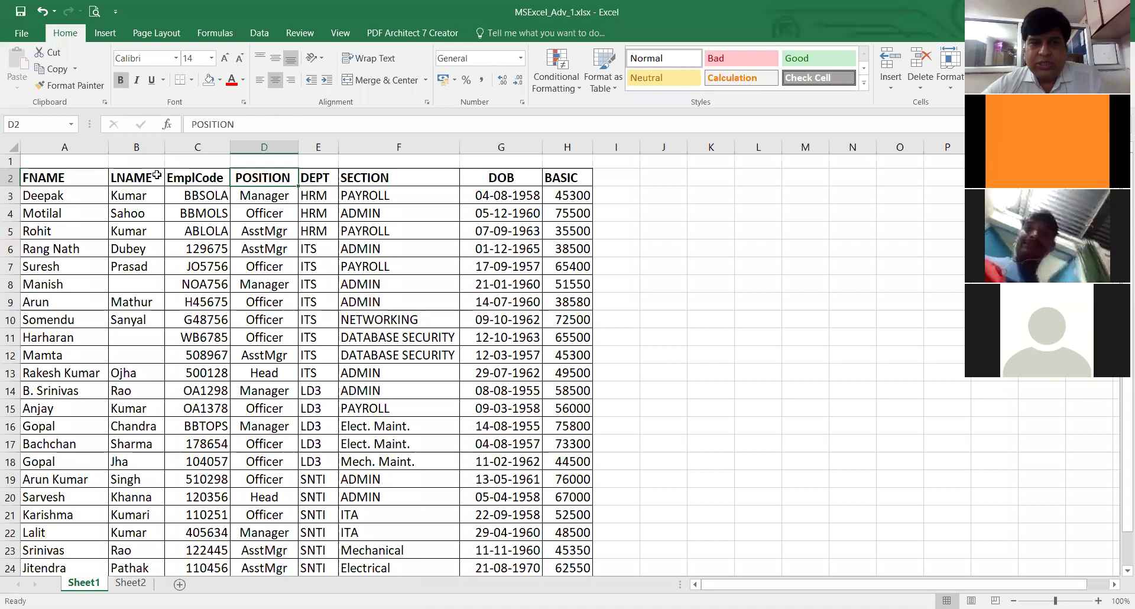
pyautogui.press('Right')
pyautogui.press('Right')
pyautogui.press('Right')
pyautogui.press('Right')
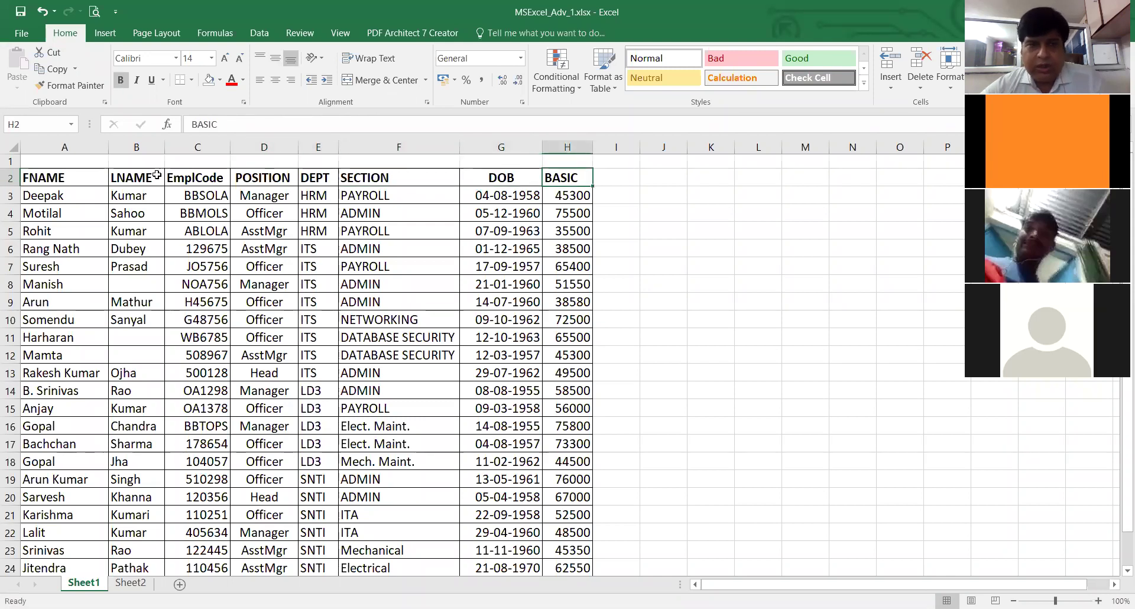
pyautogui.press('Left')
pyautogui.press('Left')
pyautogui.press('Left')
pyautogui.press('Left')
pyautogui.press('Left')
pyautogui.press('Left')
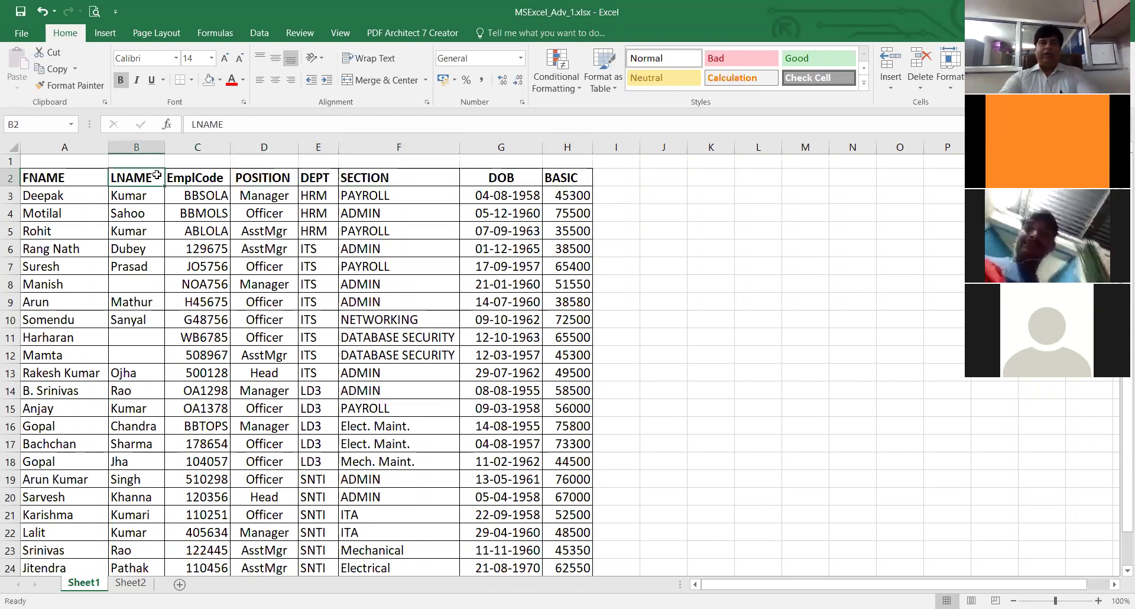
pyautogui.press('Left')
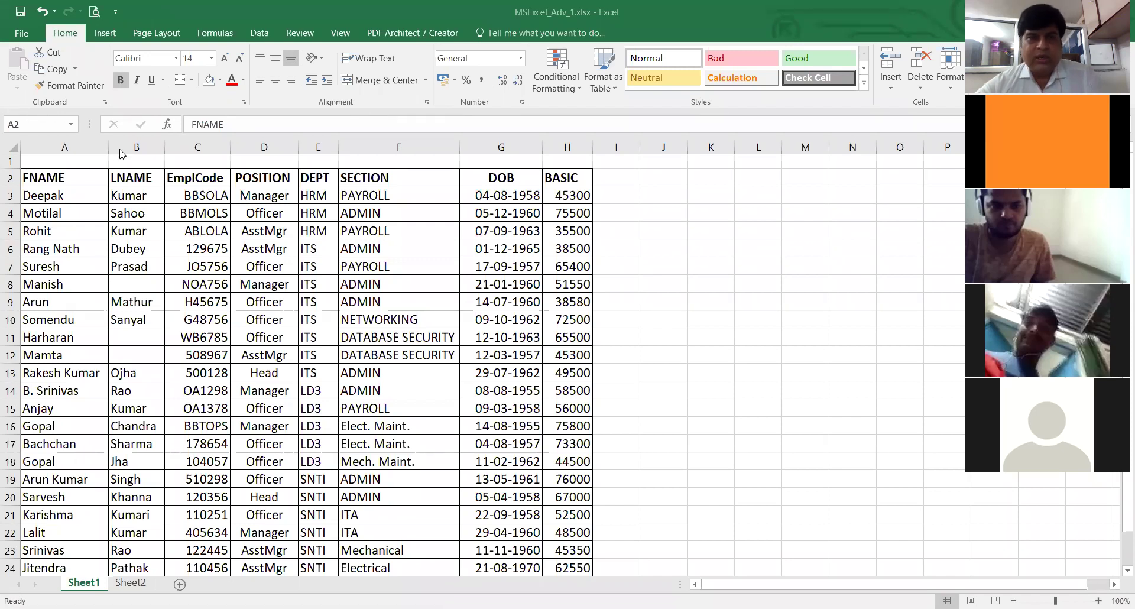
# - Point out the header fields by selecting cells A2, E2, G2 and H2, ending on A2
pyautogui.click(74, 175)
pyautogui.click(326, 177)
pyautogui.click(507, 177)
pyautogui.click(554, 179)
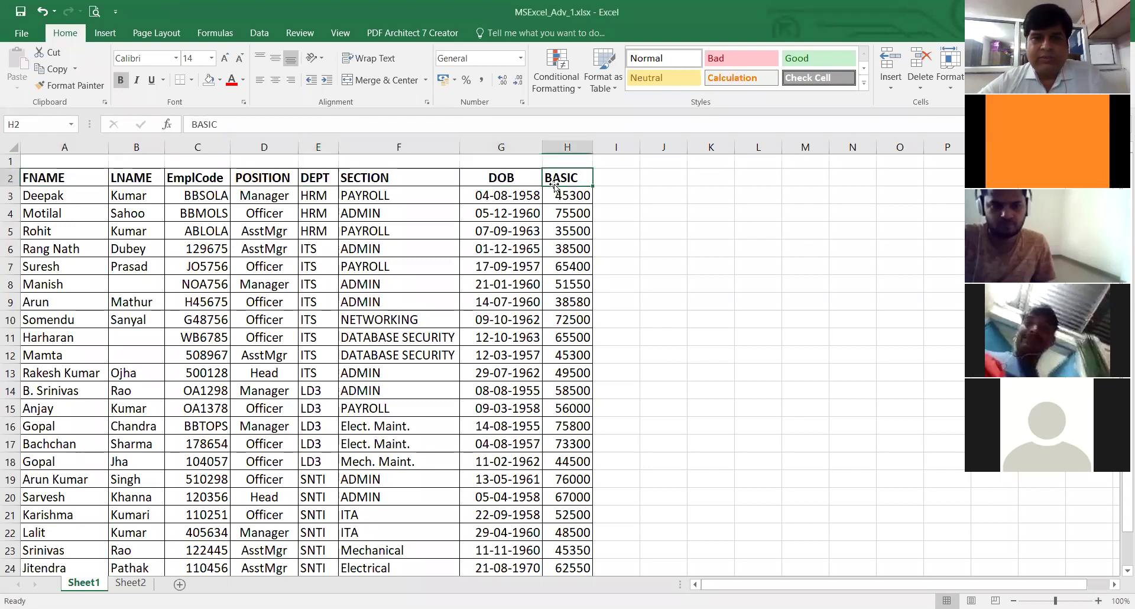
pyautogui.click(42, 179)
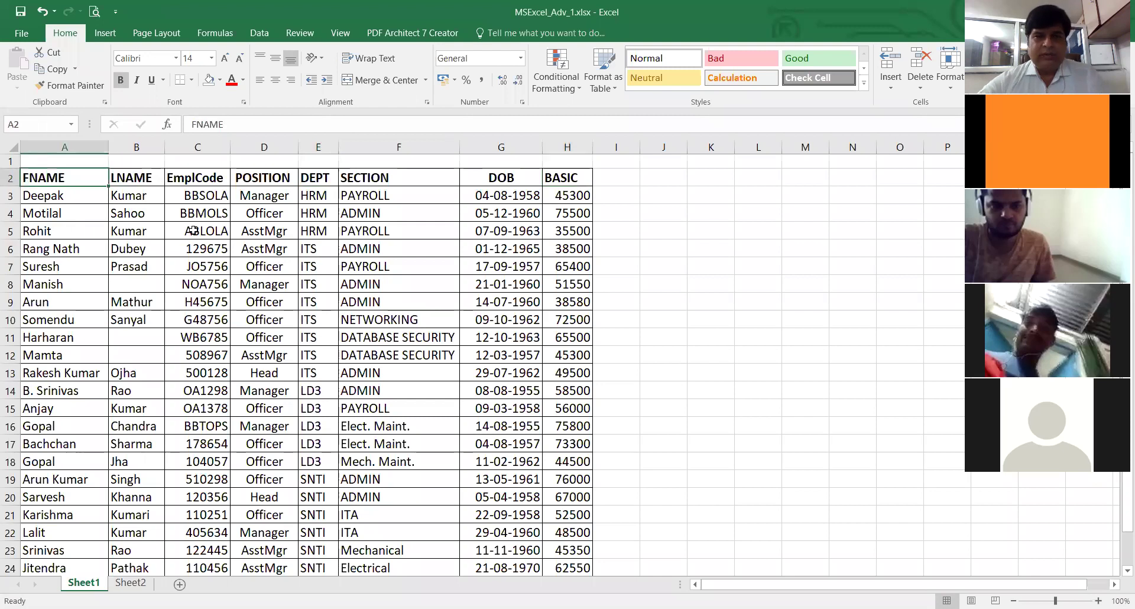
pyautogui.press('Down')
pyautogui.press('Up')
pyautogui.press('Up')
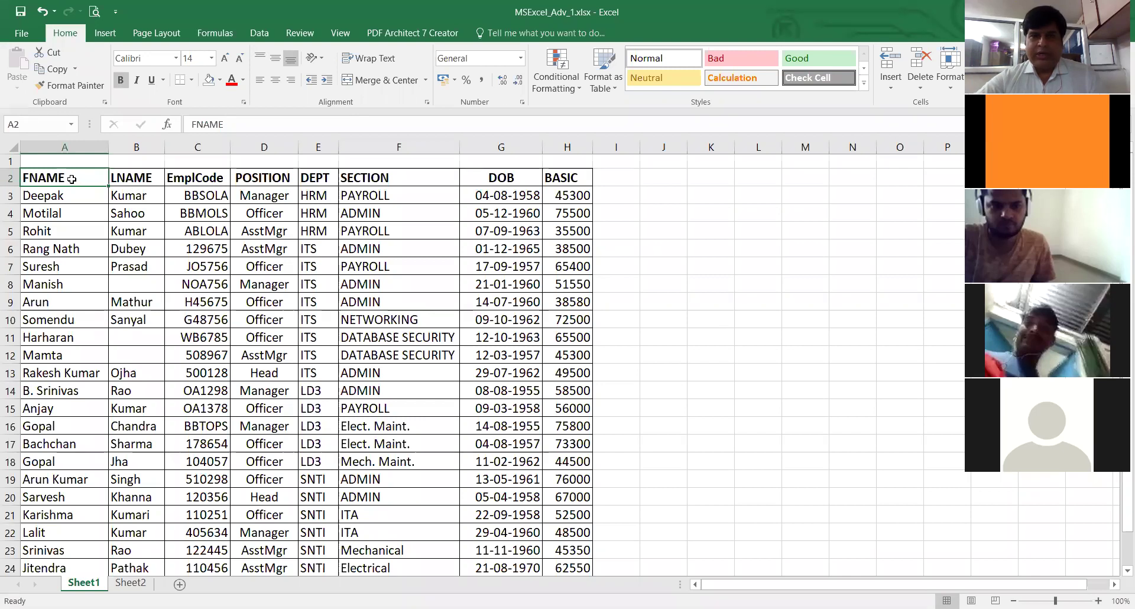
# - Go through the fields of the first employee record in row 3, from A3 to BASIC in H3
pyautogui.click(79, 201)
pyautogui.click(146, 198)
pyautogui.click(234, 200)
pyautogui.click(295, 200)
pyautogui.click(309, 197)
pyautogui.press('Right')
pyautogui.press('Right')
pyautogui.press('Right')
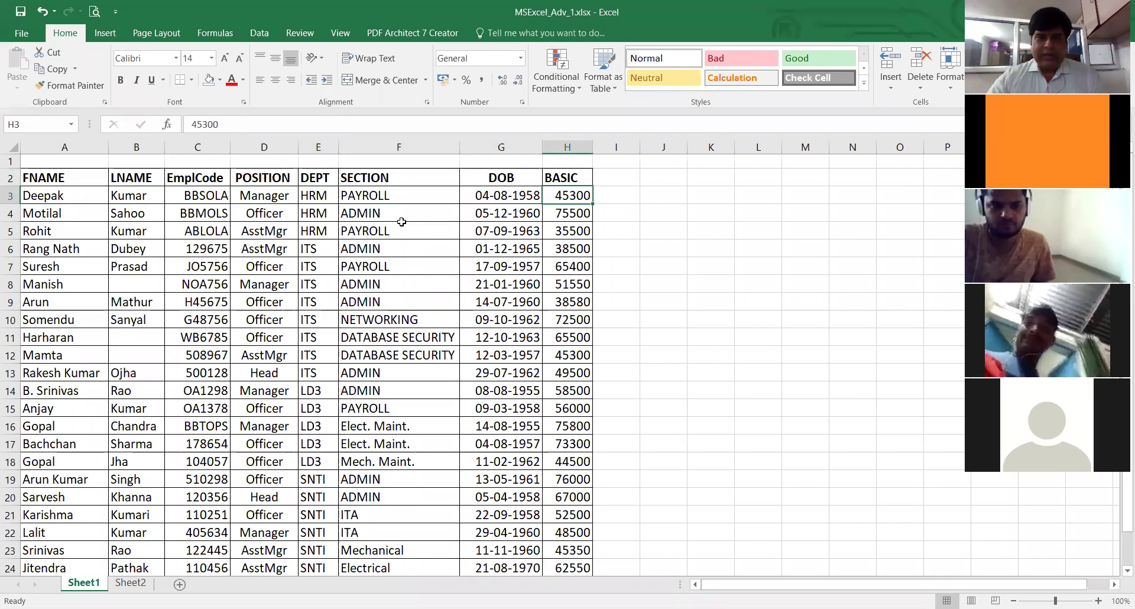
# - Move back through the first employee record to A3, revisit the employee code in C3, and return to A3
pyautogui.press('Left')
pyautogui.press('Left')
pyautogui.press('Left')
pyautogui.press('Left')
pyautogui.press('Left')
pyautogui.press('Left')
pyautogui.press('Left')
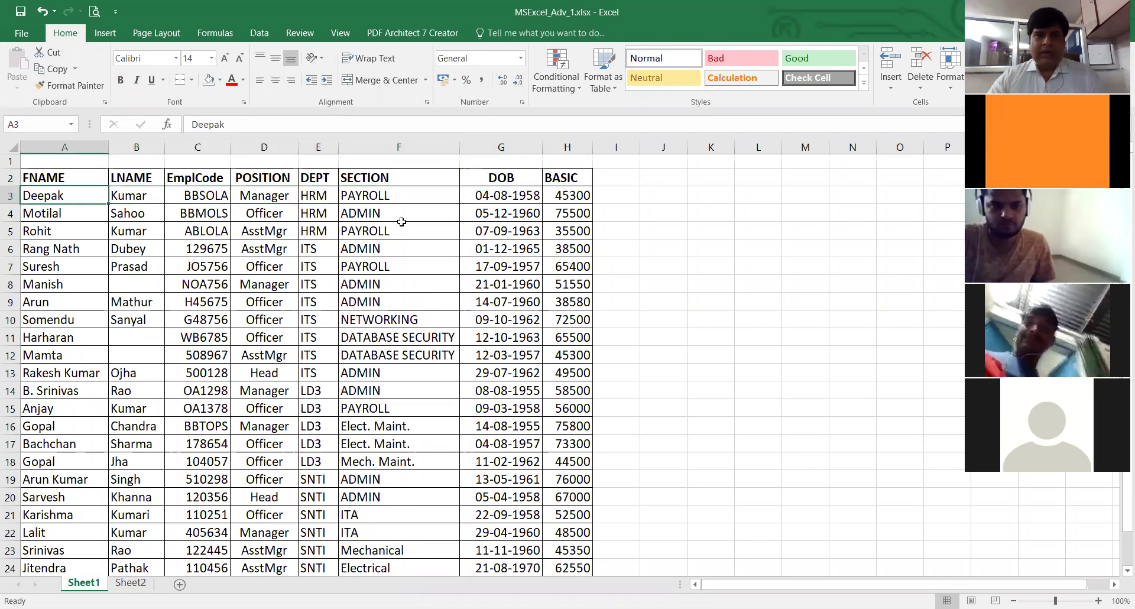
pyautogui.press('Right')
pyautogui.press('Right')
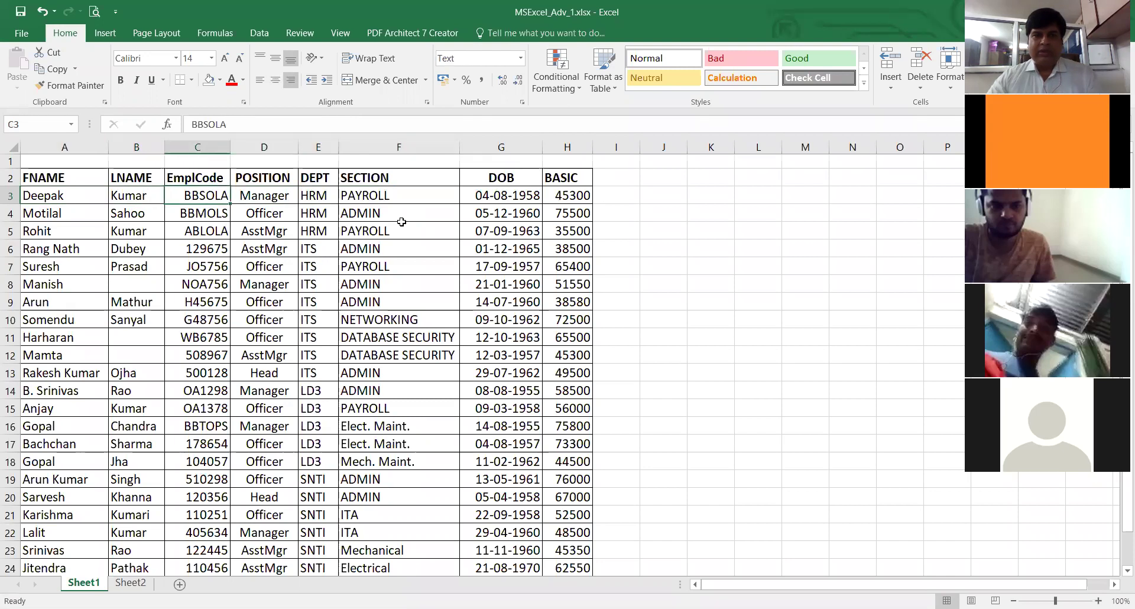
pyautogui.press('Left')
pyautogui.press('Left')
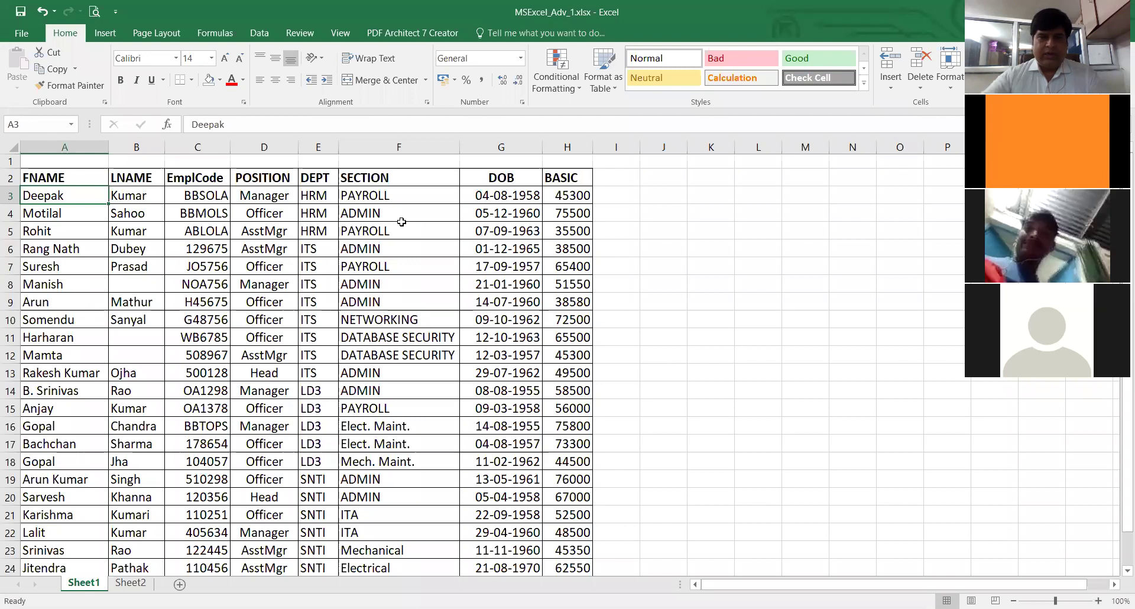
# - Start a new employee record in row 26 by entering the employee's first name in A26 and last name in B26
pyautogui.scroll(-5, 380, 289)
pyautogui.scroll(1, 44, 396)
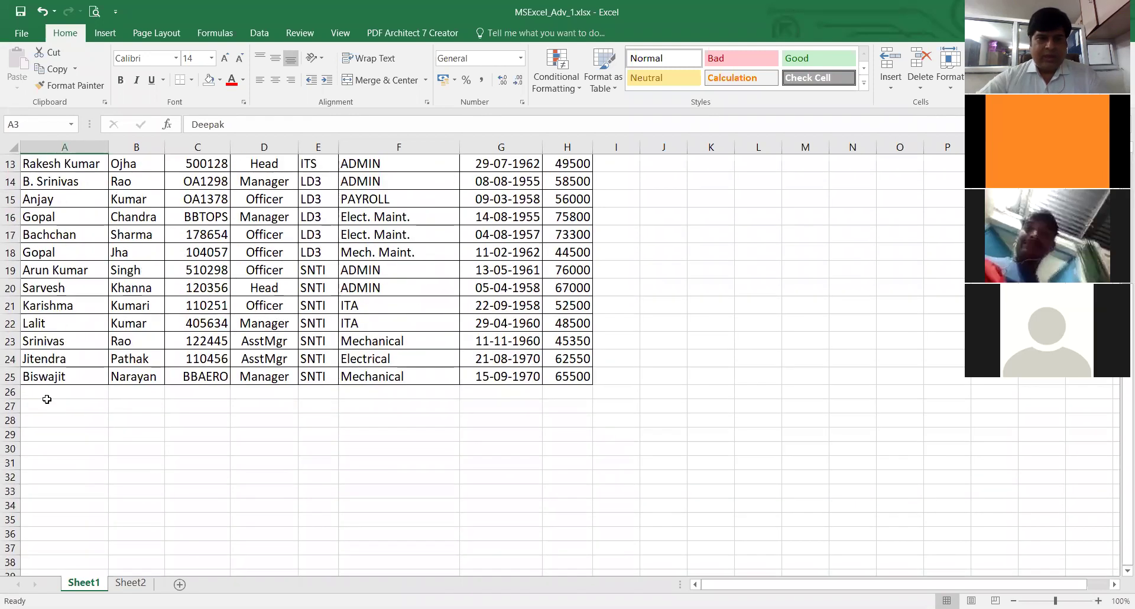
pyautogui.click(42, 393)
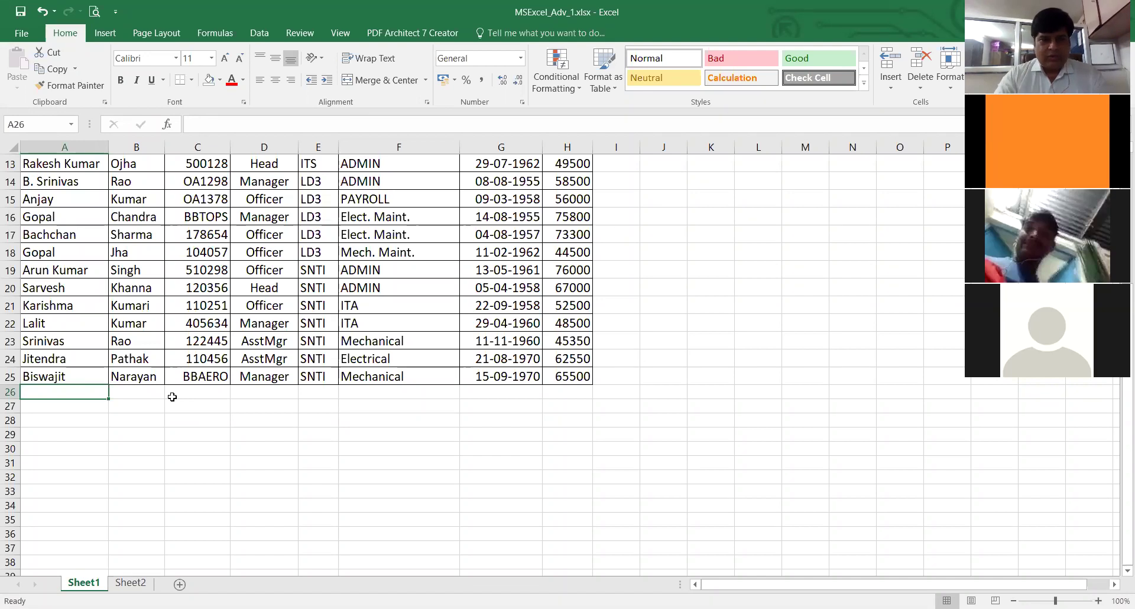
pyautogui.write('Mai')
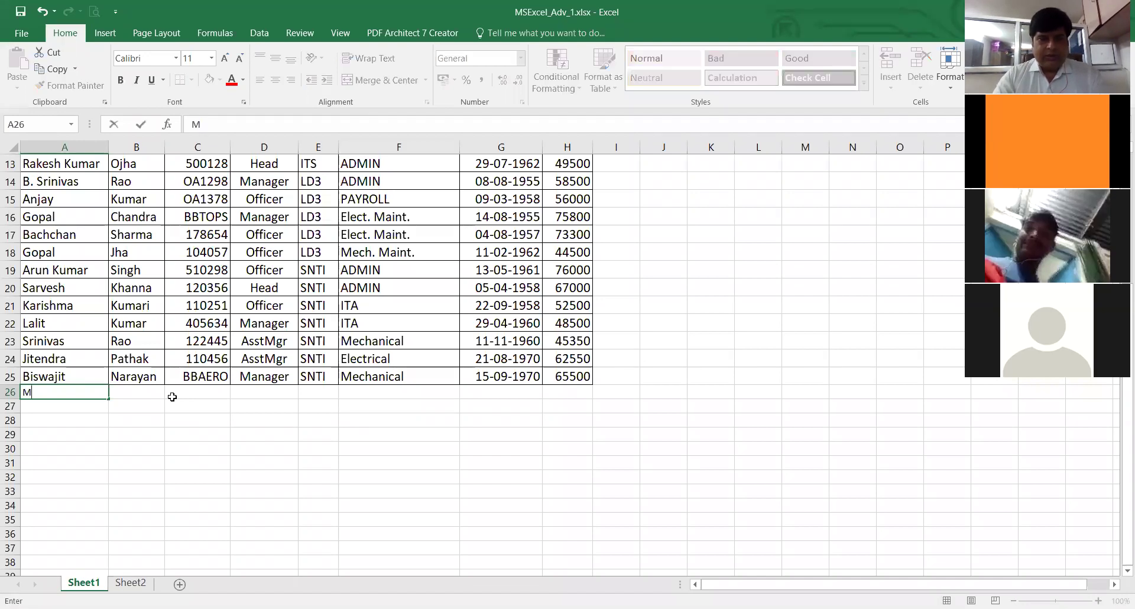
pyautogui.press('BackSpace')
pyautogui.write('A')
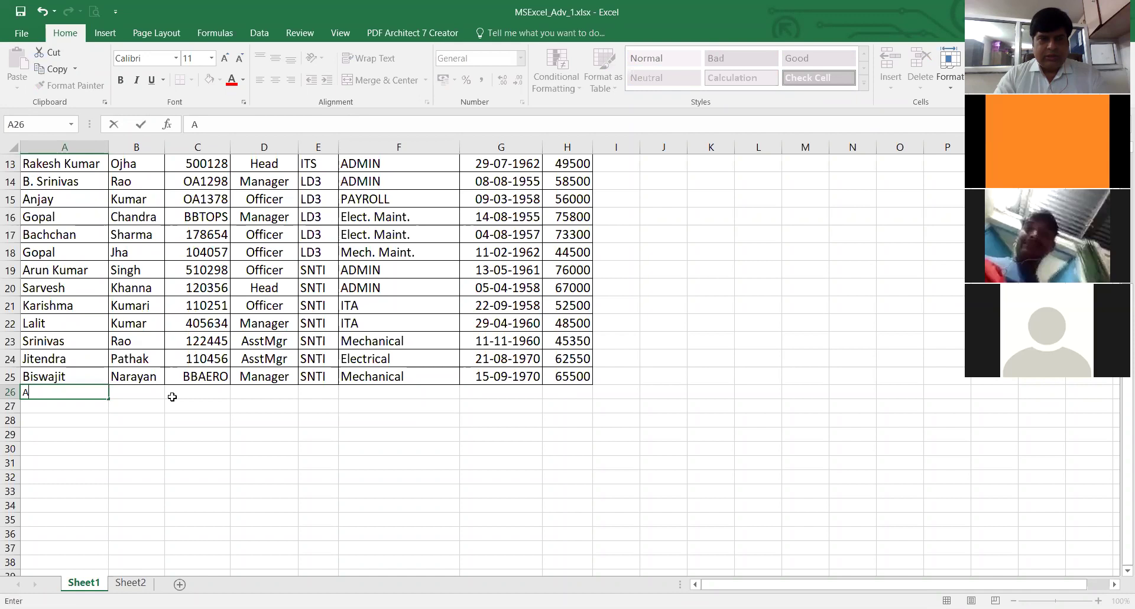
pyautogui.write('mit')
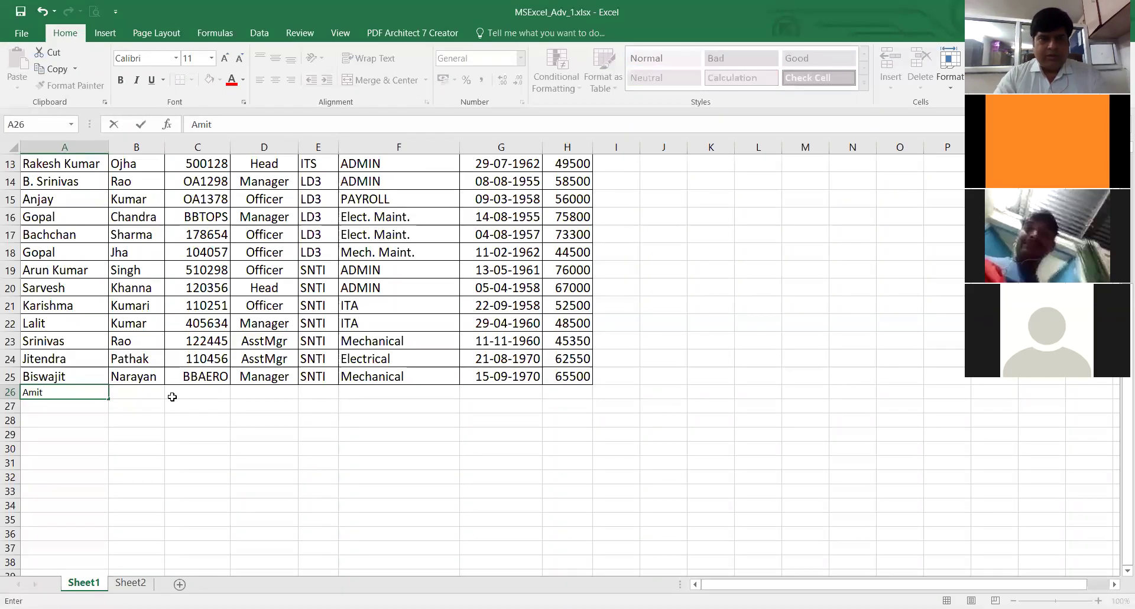
pyautogui.press('Tab')
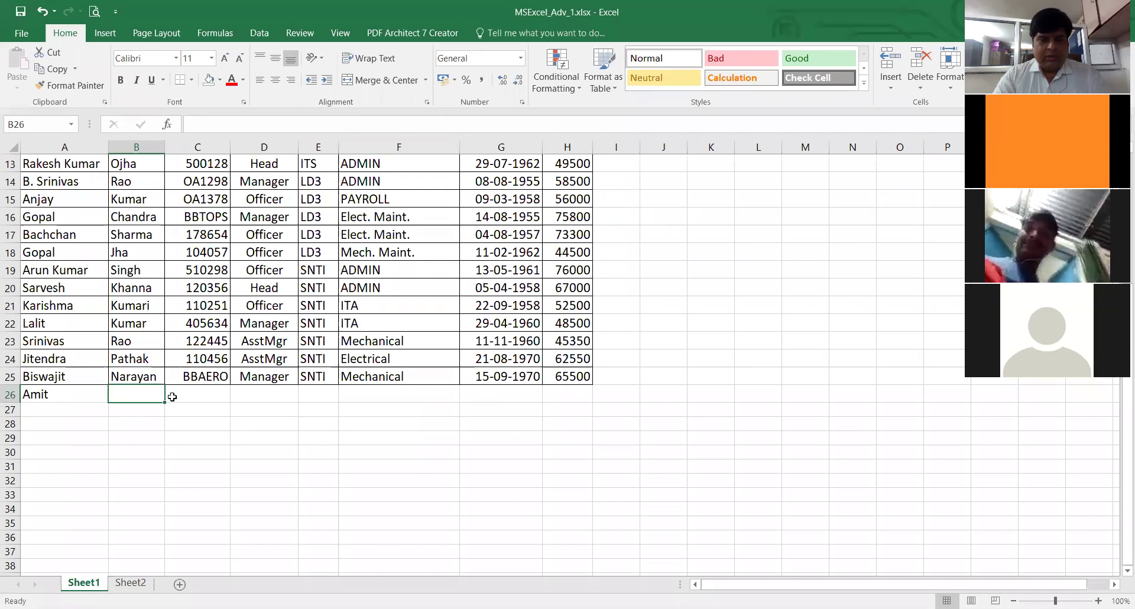
pyautogui.write('Sha')
pyautogui.press('Tab')
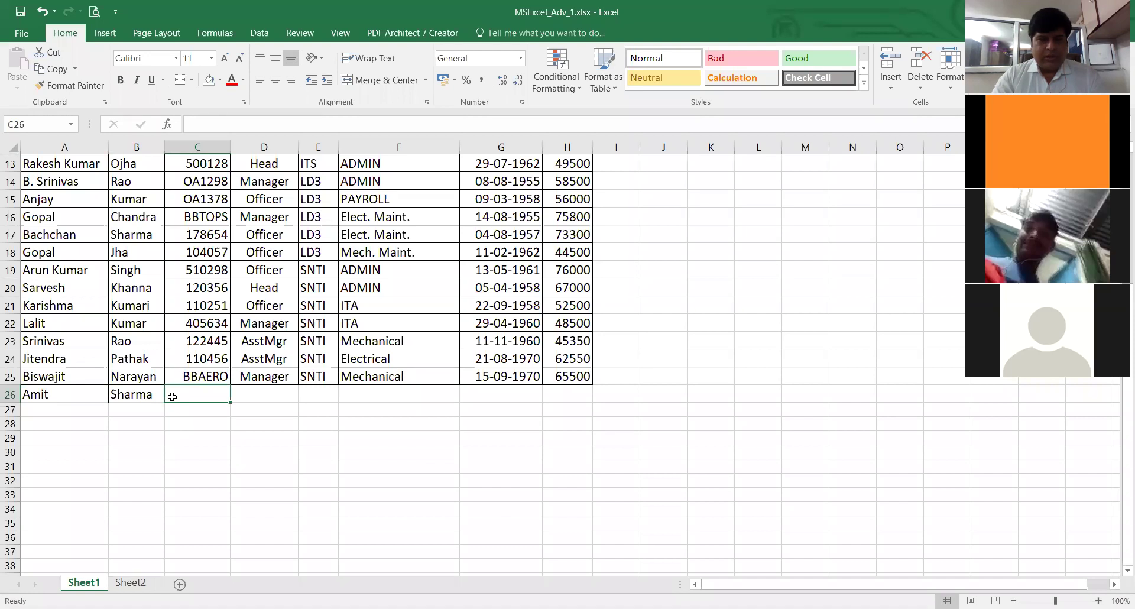
# - Enter the new employee's code in C26 and the position Manager in D26
pyautogui.write('BBE110')
pyautogui.press('Tab')
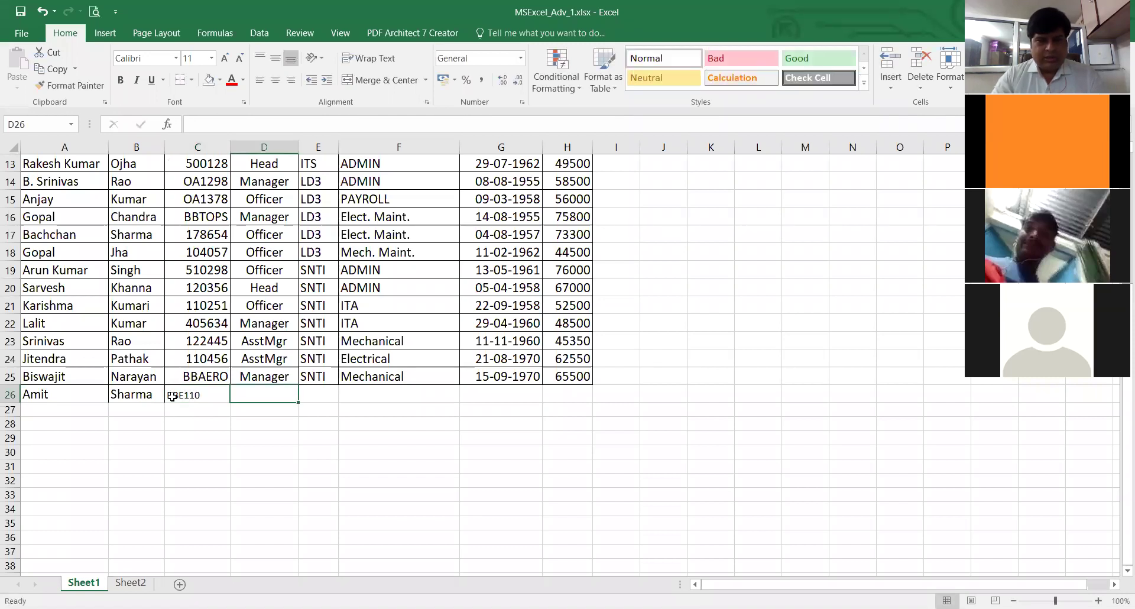
pyautogui.write('M')
pyautogui.press('Tab')
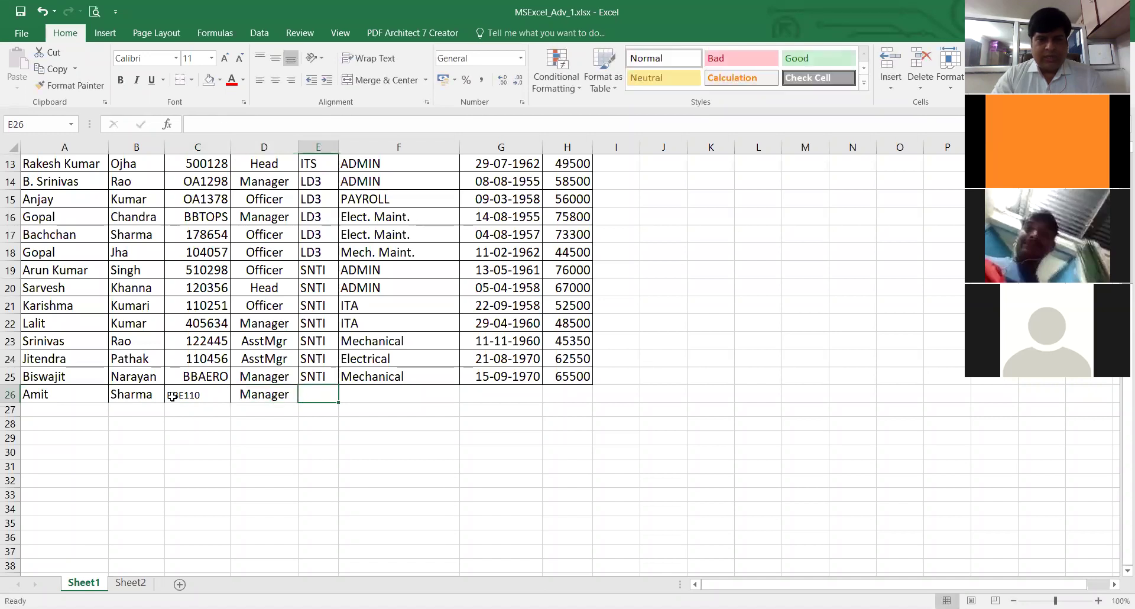
# - Set the new employee's department to LD3 in E26 and the section to ADMIN in F26
pyautogui.write('LD#')
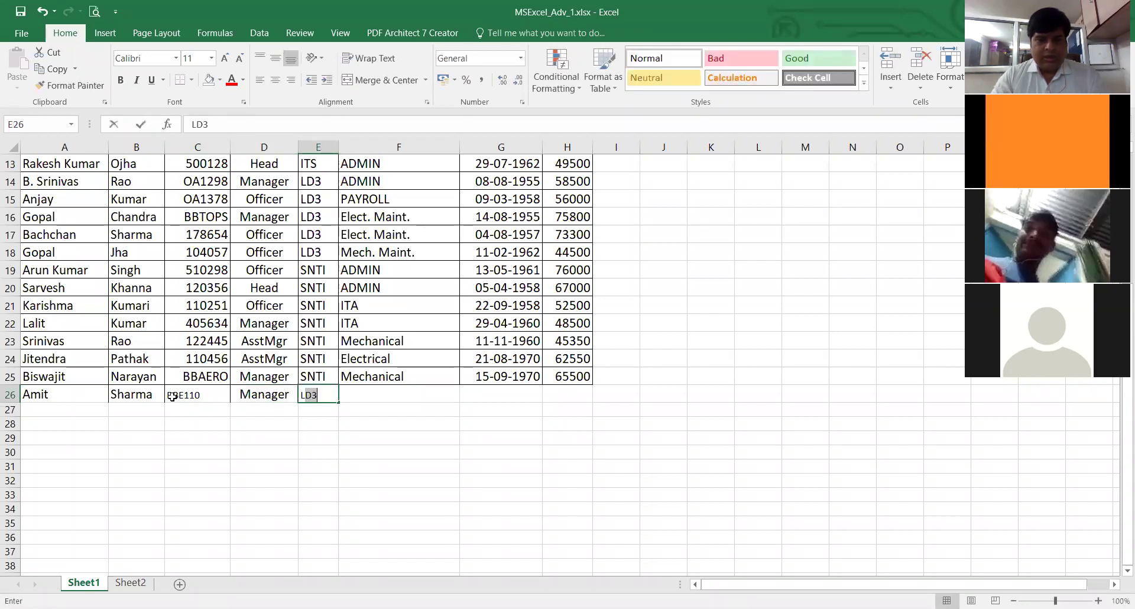
pyautogui.press('Tab')
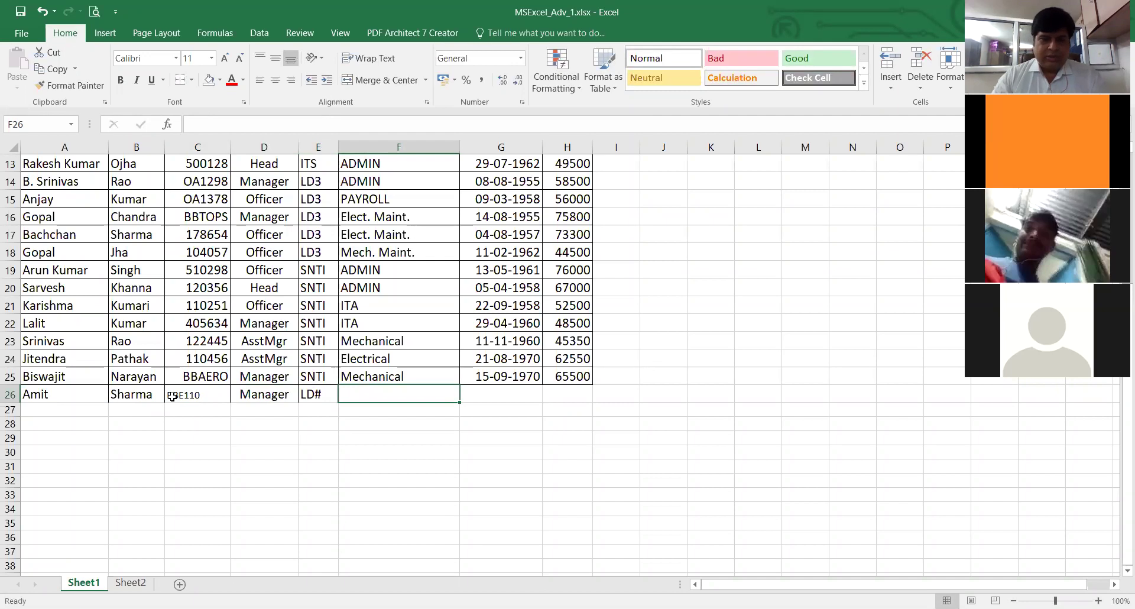
pyautogui.press('Left')
pyautogui.write('LD3')
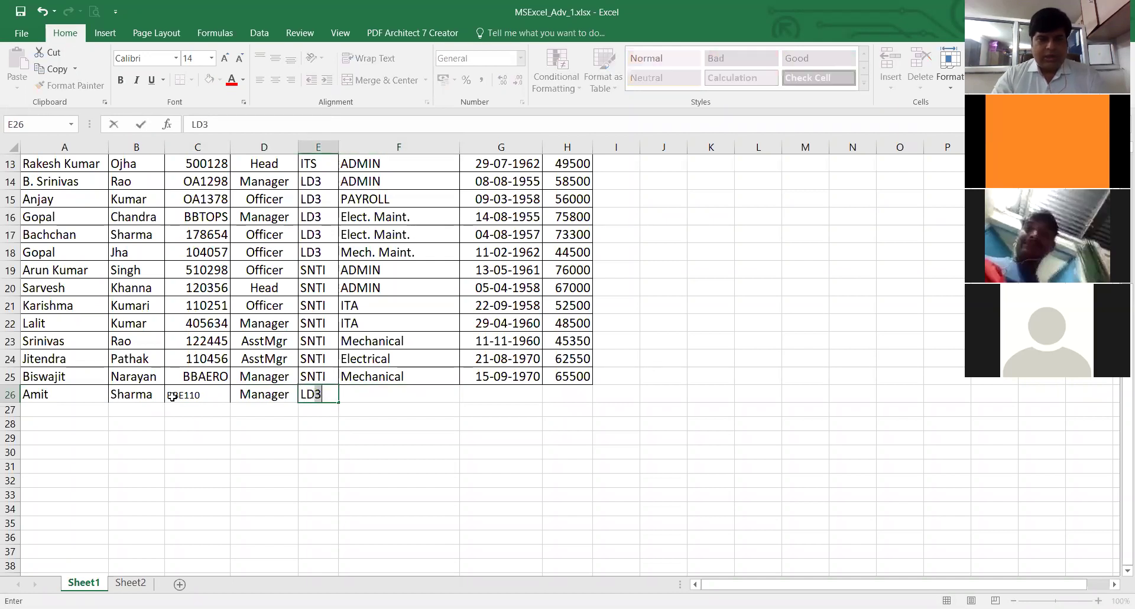
pyautogui.press('Tab')
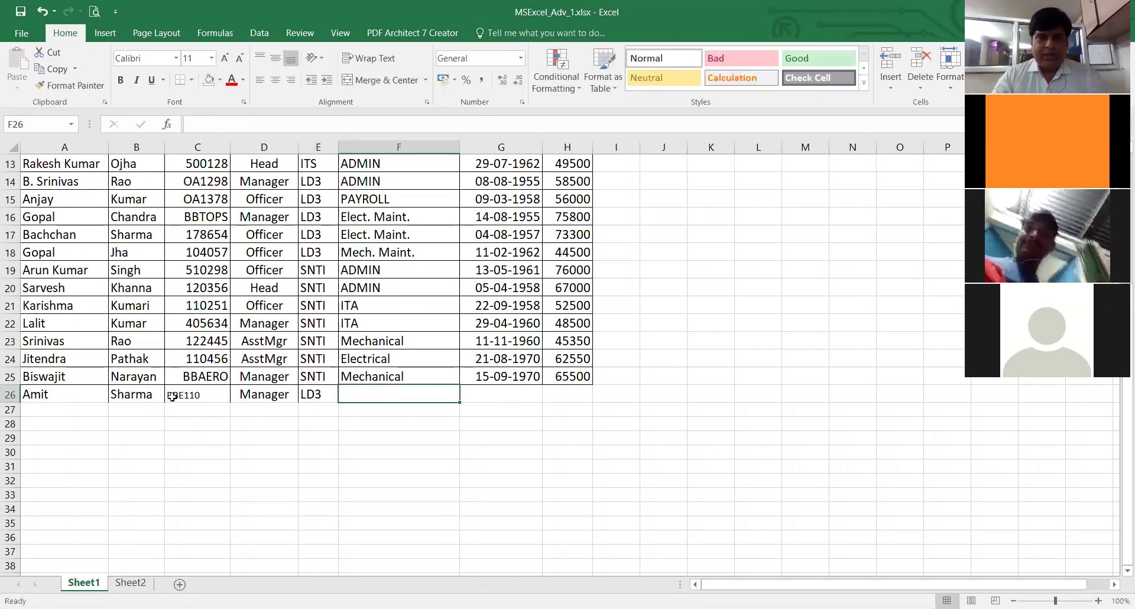
pyautogui.write('A')
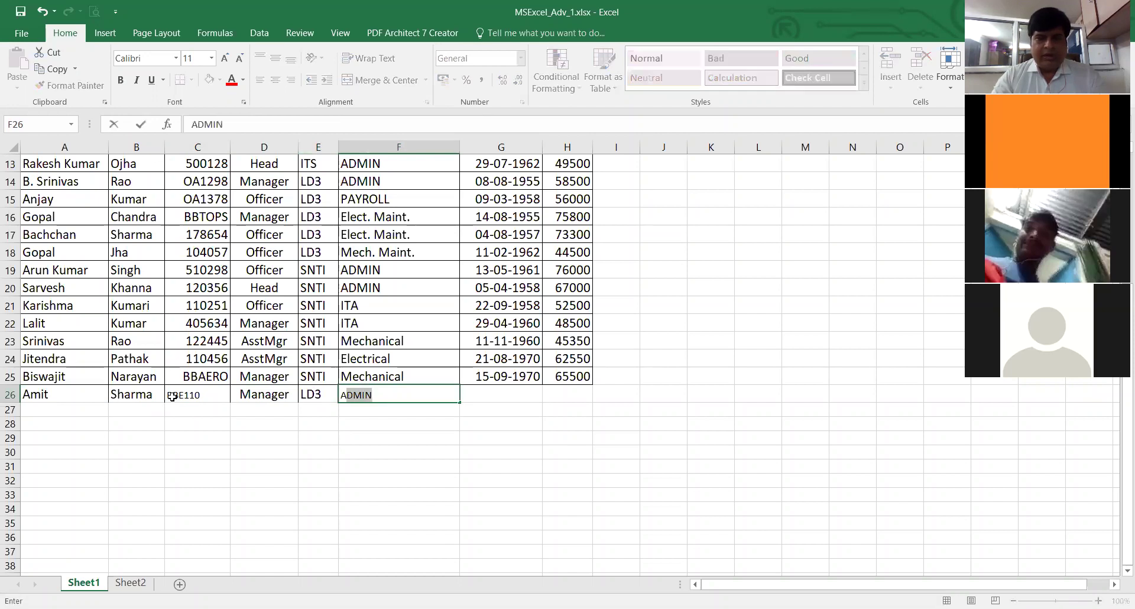
pyautogui.press('Tab')
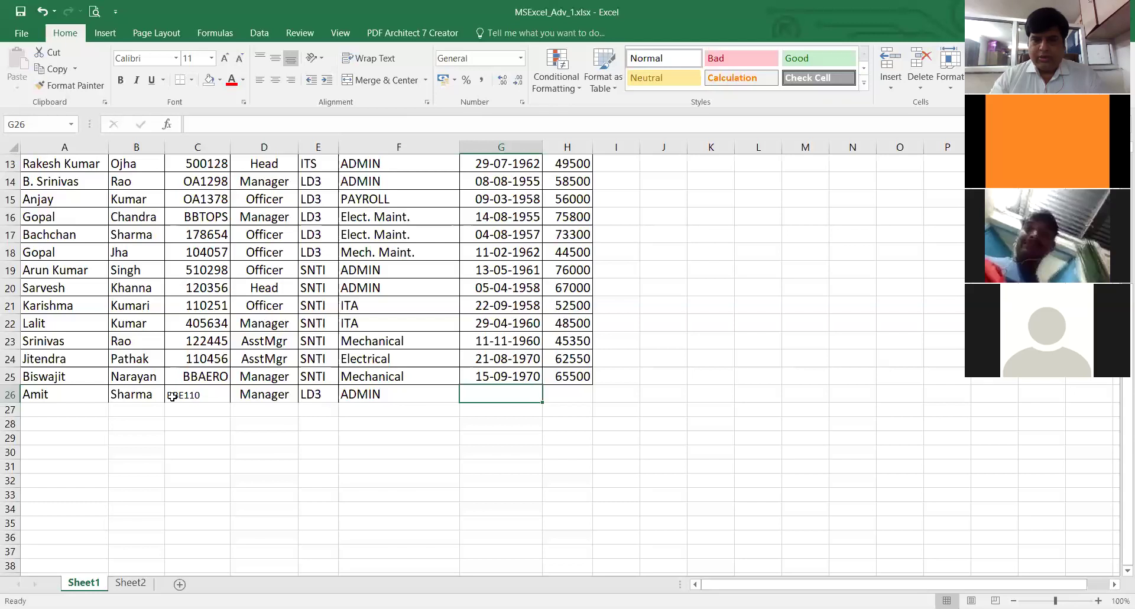
# - Complete the new record with the employee's date of birth in G26 and a BASIC of 60000 in H26
pyautogui.write('14-06-')
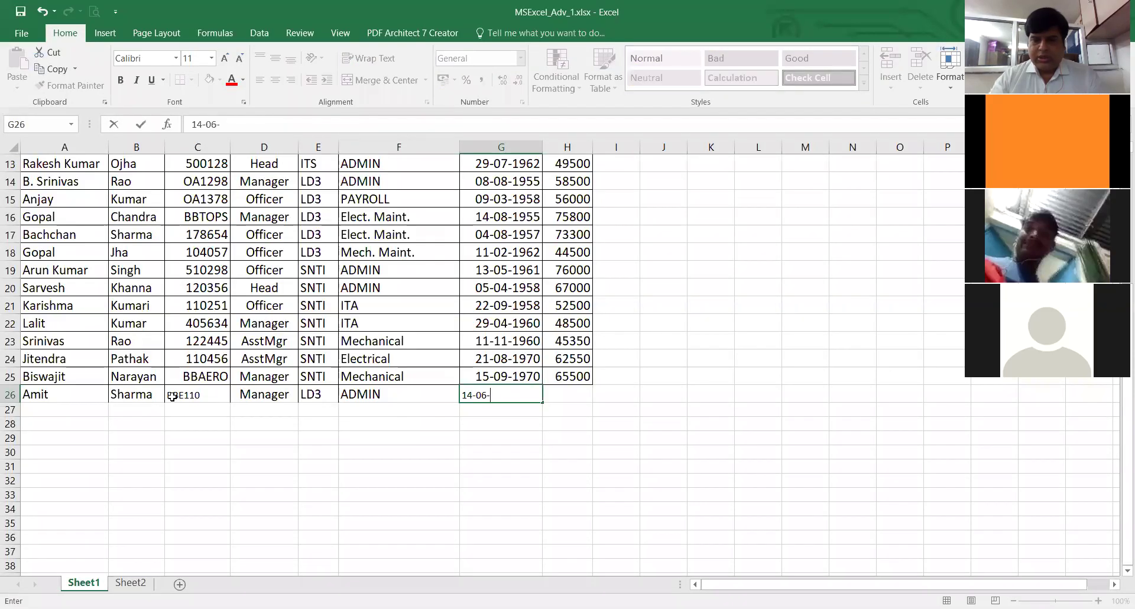
pyautogui.write('7')
pyautogui.press('BackSpace')
pyautogui.write('19')
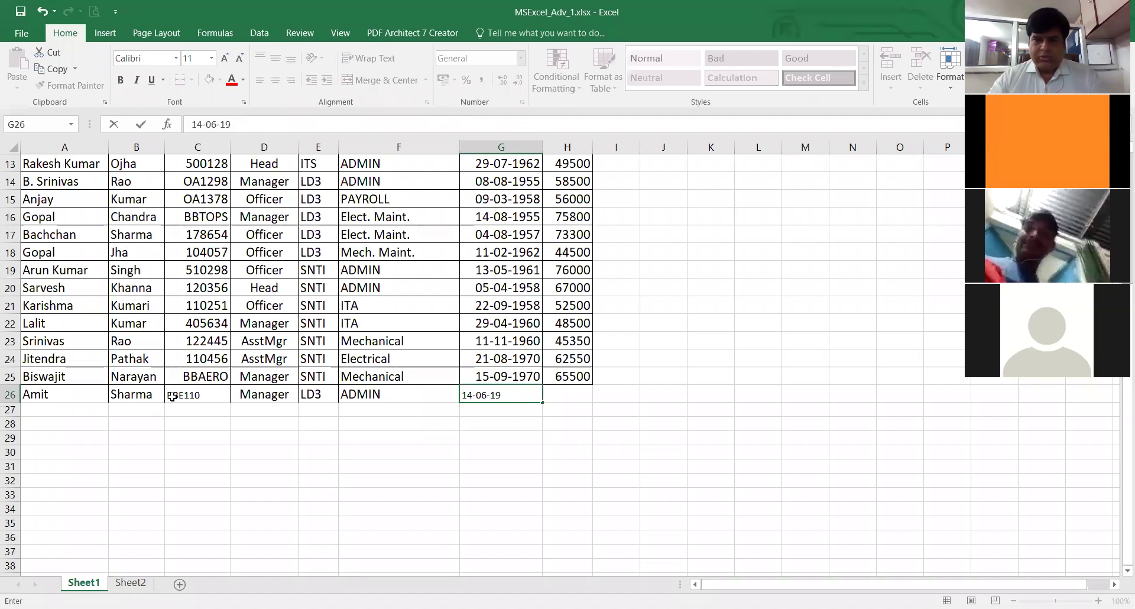
pyautogui.write('62')
pyautogui.press('Tab')
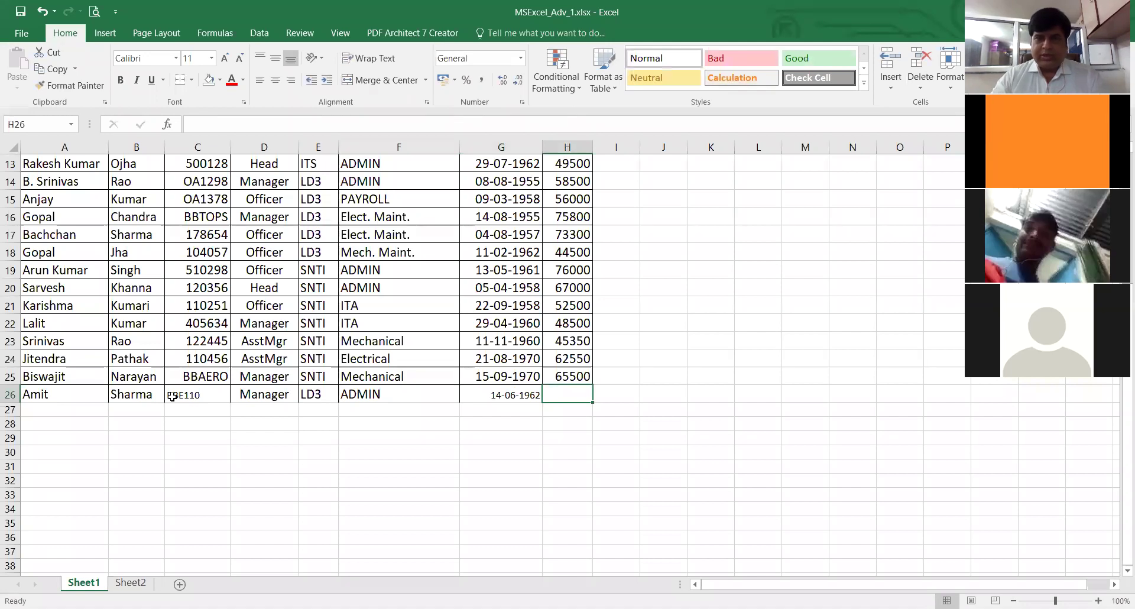
pyautogui.write('60')
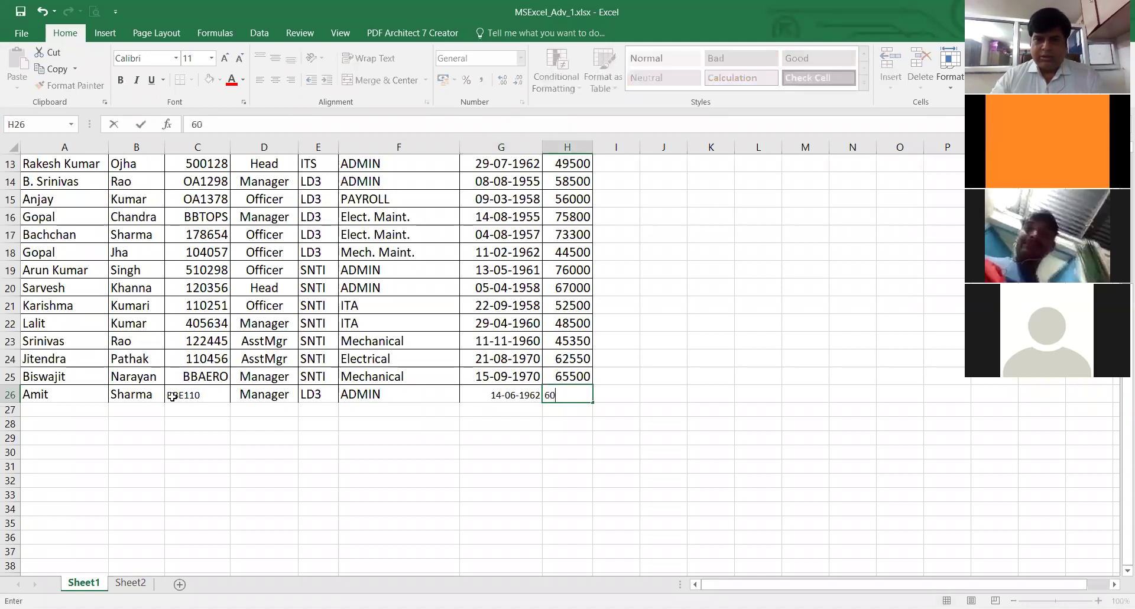
pyautogui.write('000')
pyautogui.press('Return')
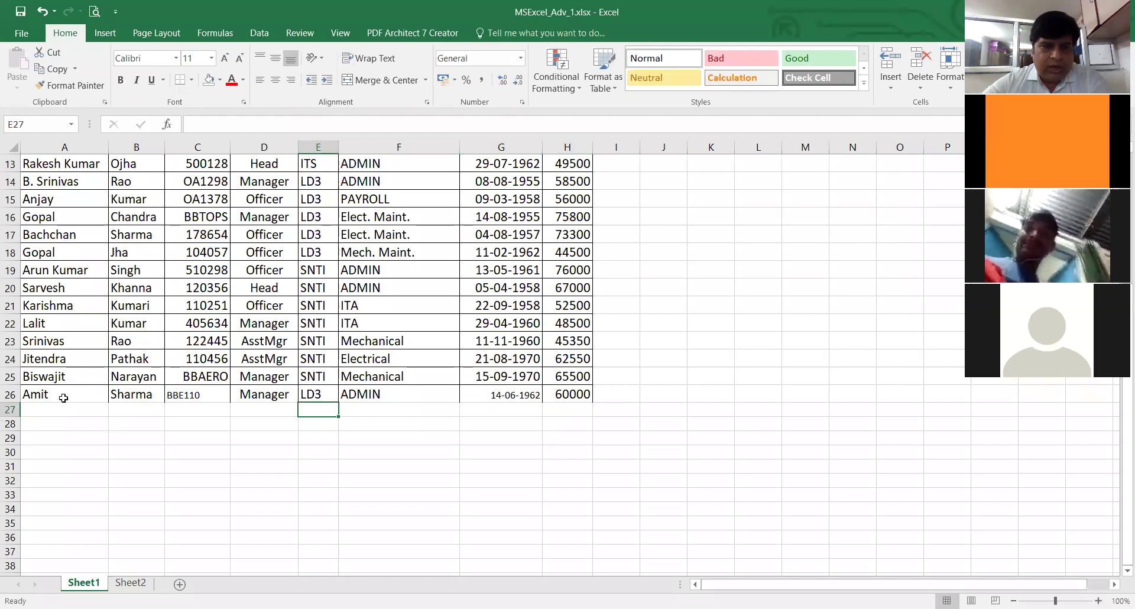
# - Compare the new record's employee code in C26 with the header fields in row 2 and the codes in column C, ending on F1
pyautogui.click(221, 396)
pyautogui.click(253, 394)
pyautogui.click(199, 399)
pyautogui.scroll(4, 192, 351)
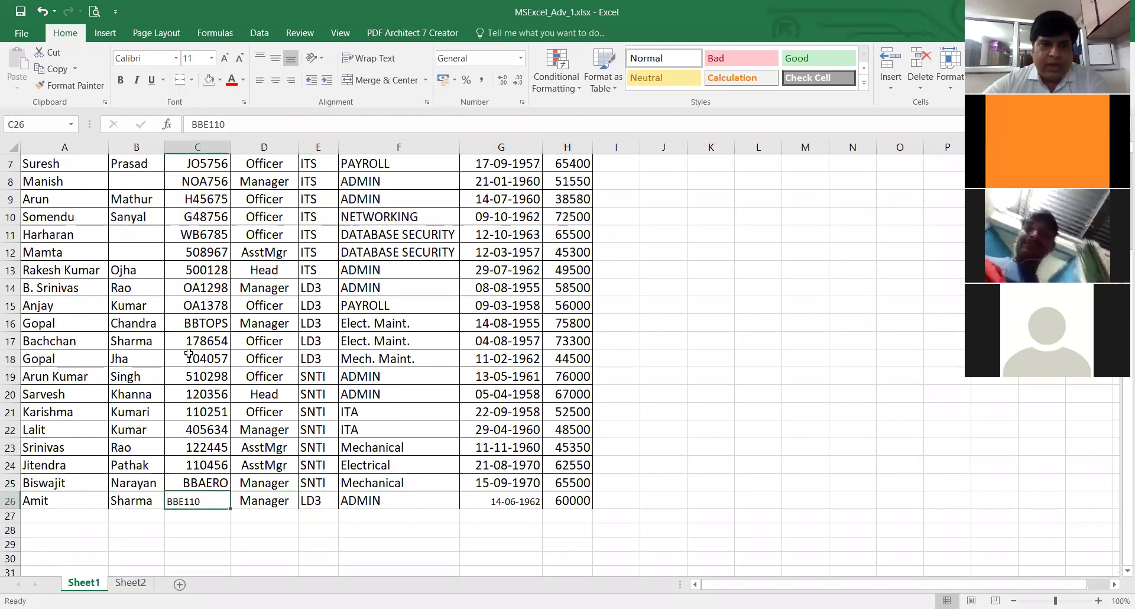
pyautogui.click(45, 177)
pyautogui.click(142, 174)
pyautogui.click(202, 178)
pyautogui.click(216, 197)
pyautogui.click(213, 230)
pyautogui.click(60, 178)
pyautogui.click(209, 174)
pyautogui.click(316, 178)
pyautogui.click(385, 162)
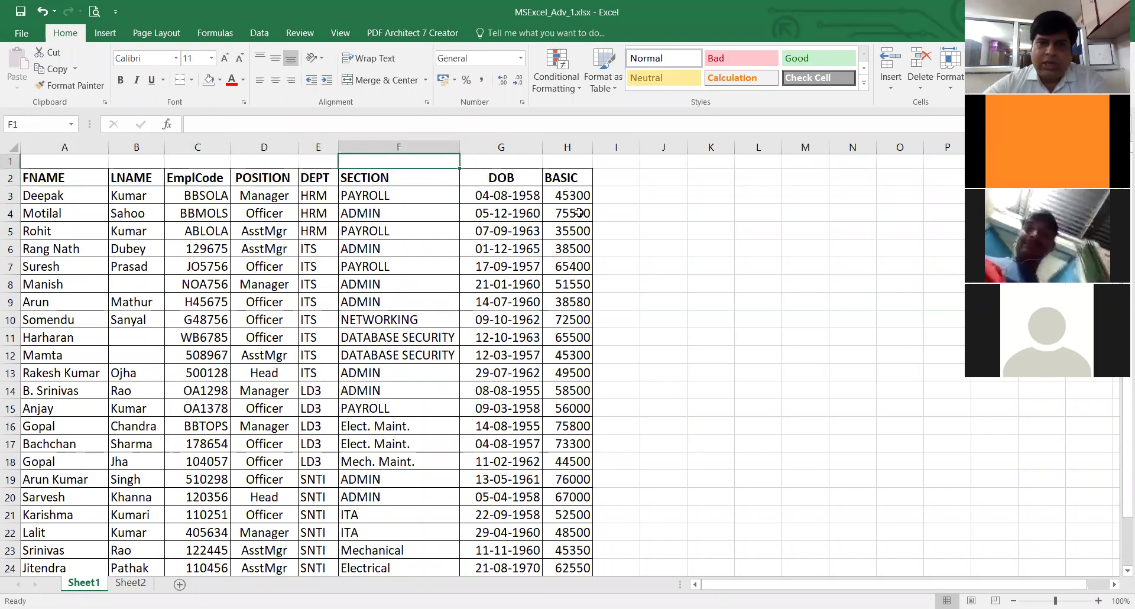
# - Copy the formatting of the record in A25:H25 to the new record in A26:H26 with Format Painter
pyautogui.scroll(-6, 349, 359)
pyautogui.scroll(2, 191, 411)
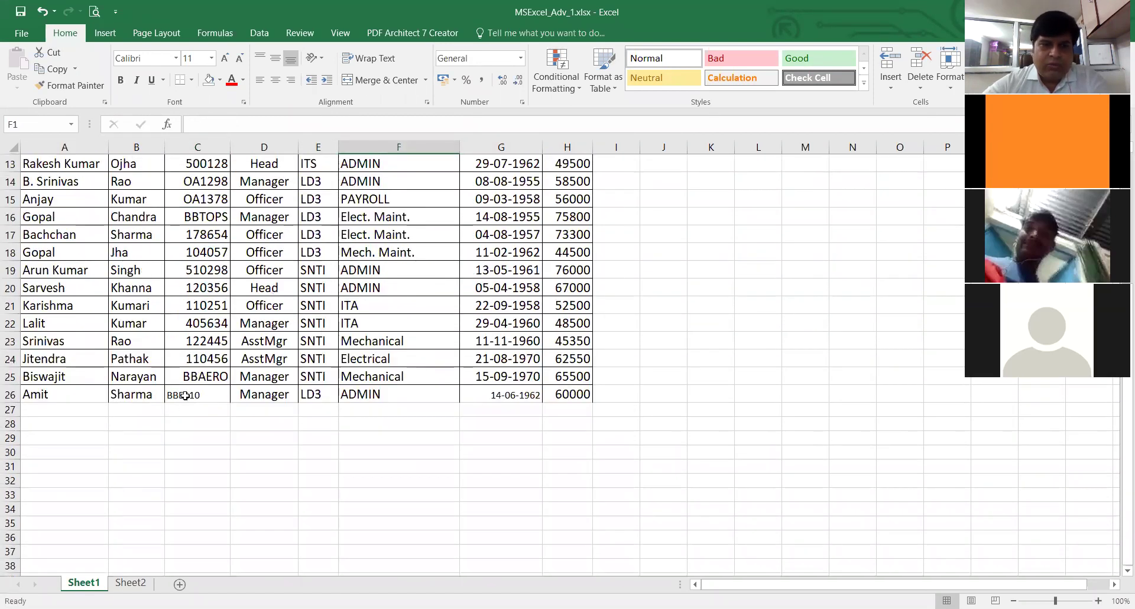
pyautogui.click(185, 395)
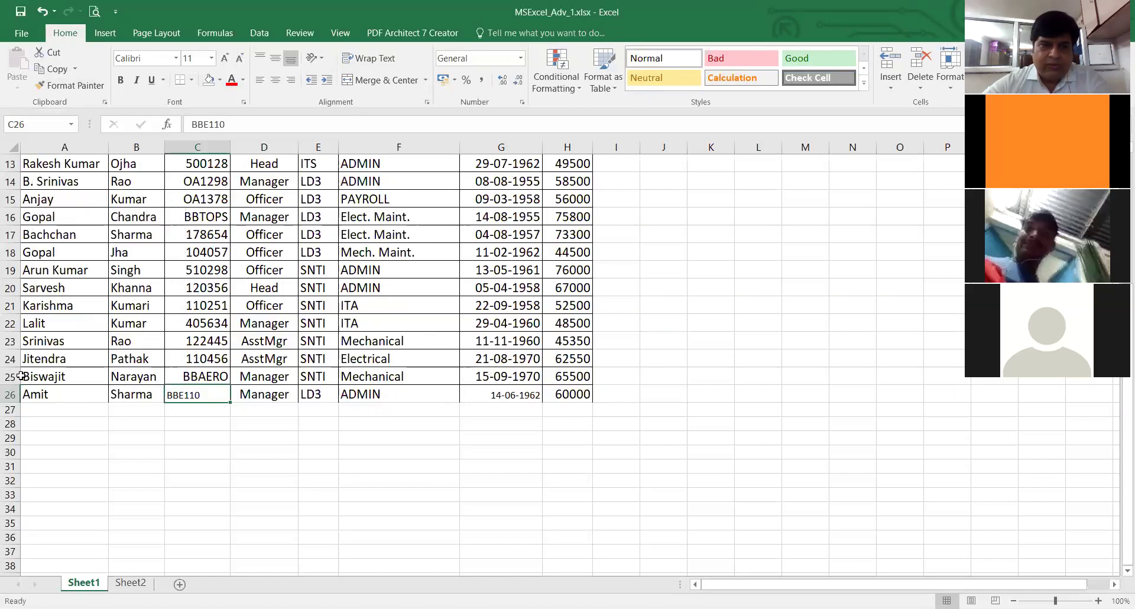
pyautogui.moveTo(38, 375); pyautogui.dragTo(560, 379)
pyautogui.click(70, 85)
pyautogui.moveTo(37, 396); pyautogui.dragTo(577, 395)
pyautogui.click(331, 374)
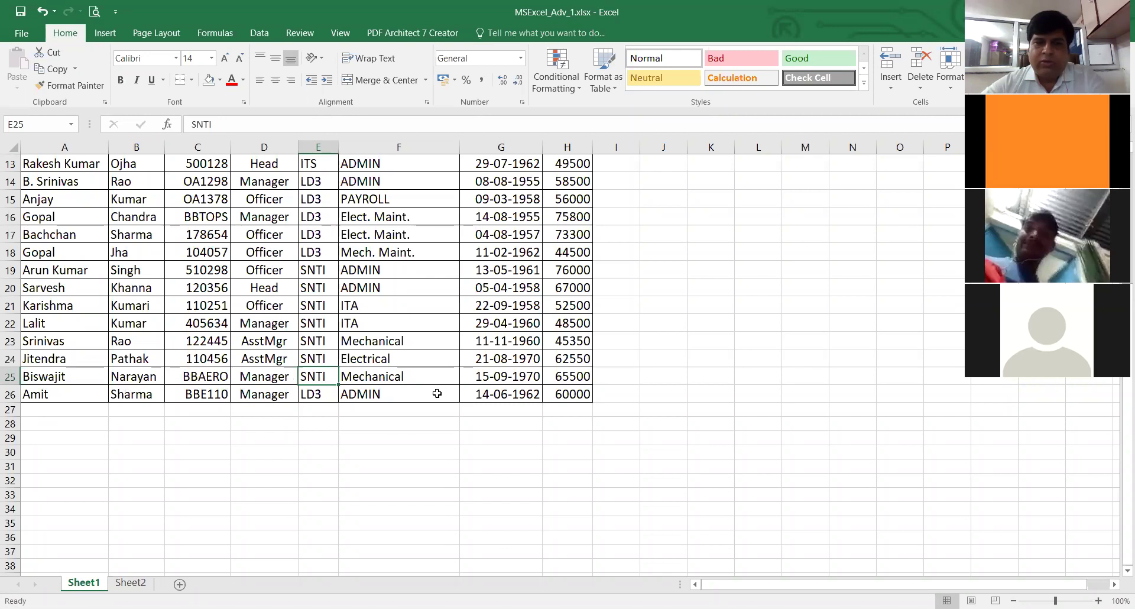
# - Go through the fields of the first employee record from A3 to BASIC in H3, ending on H4
pyautogui.scroll(1, 188, 333)
pyautogui.scroll(4, 188, 333)
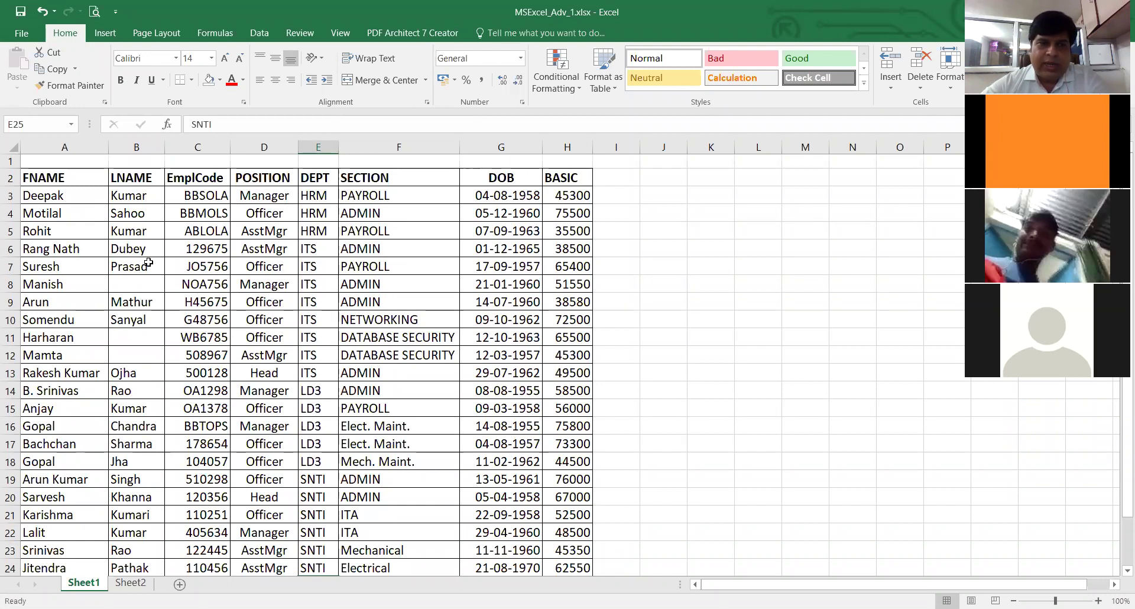
pyautogui.click(67, 200)
pyautogui.click(121, 197)
pyautogui.click(221, 196)
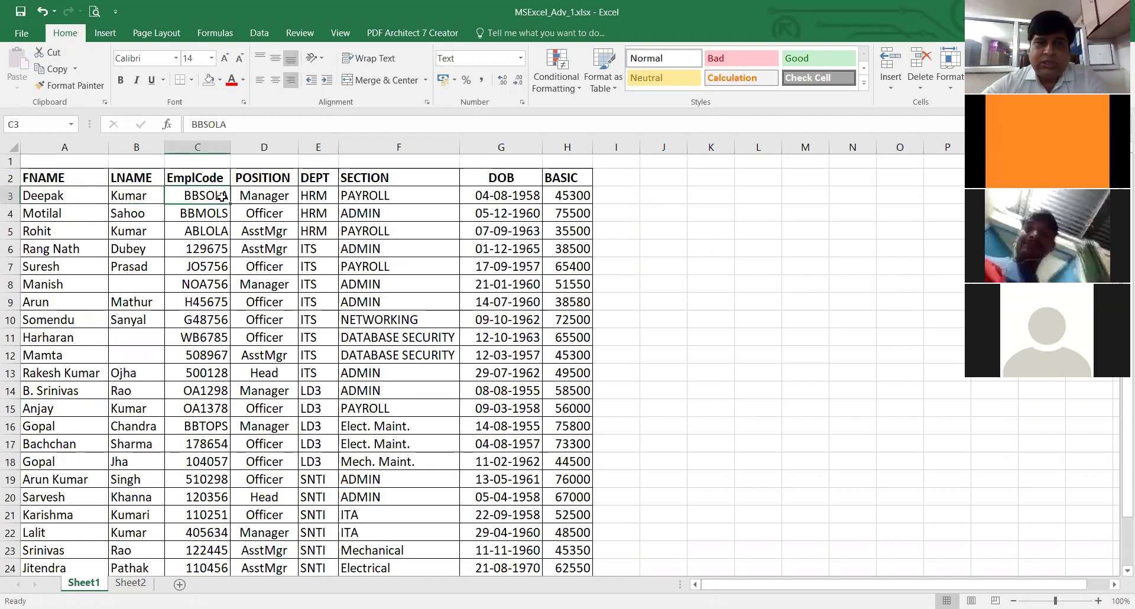
pyautogui.click(263, 195)
pyautogui.click(370, 197)
pyautogui.click(482, 195)
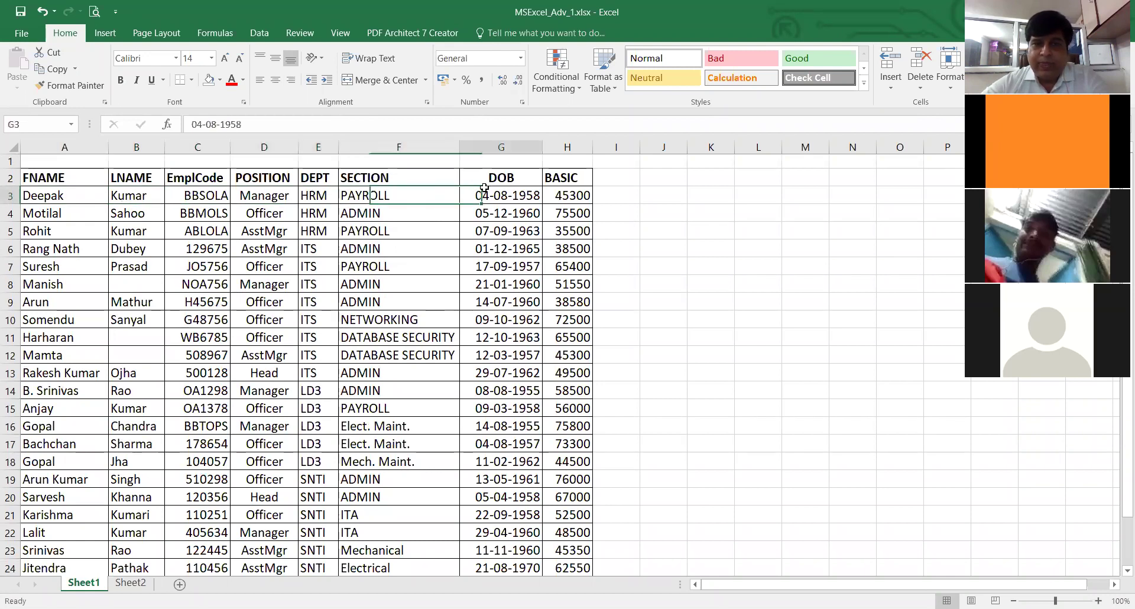
pyautogui.click(577, 196)
pyautogui.click(573, 218)
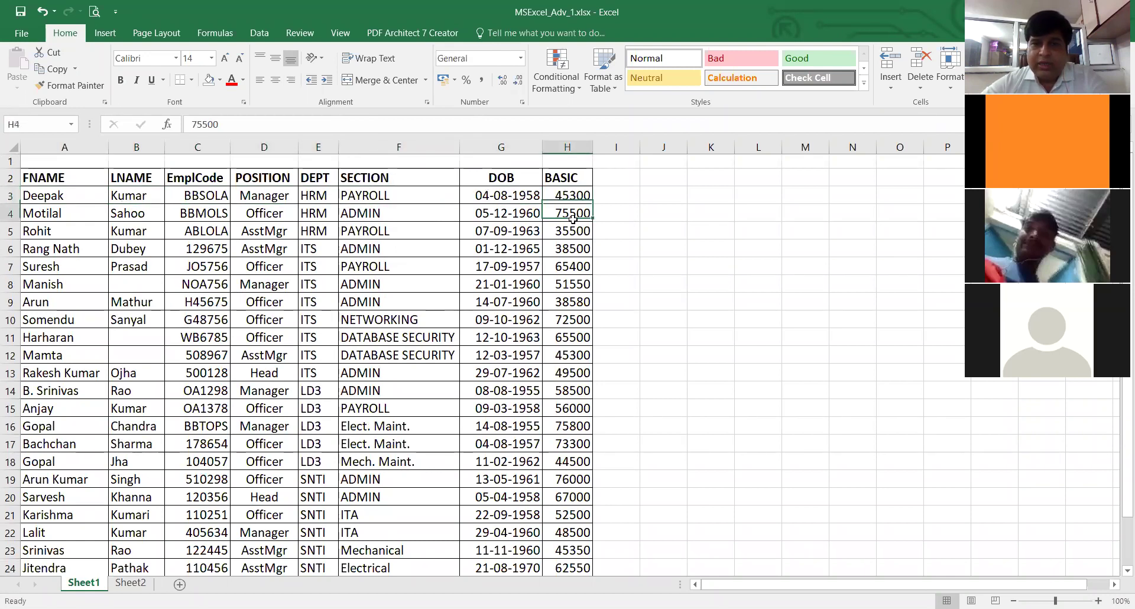
# - Replace the section of the second employee record in F4 with ADMn
pyautogui.click(376, 214)
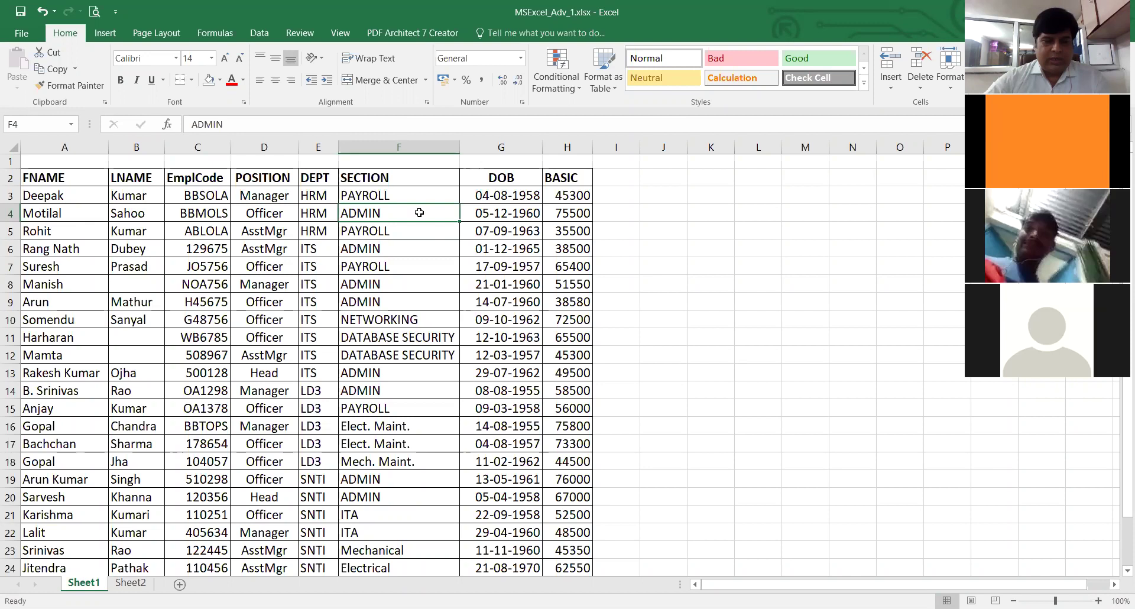
pyautogui.write('ADMn')
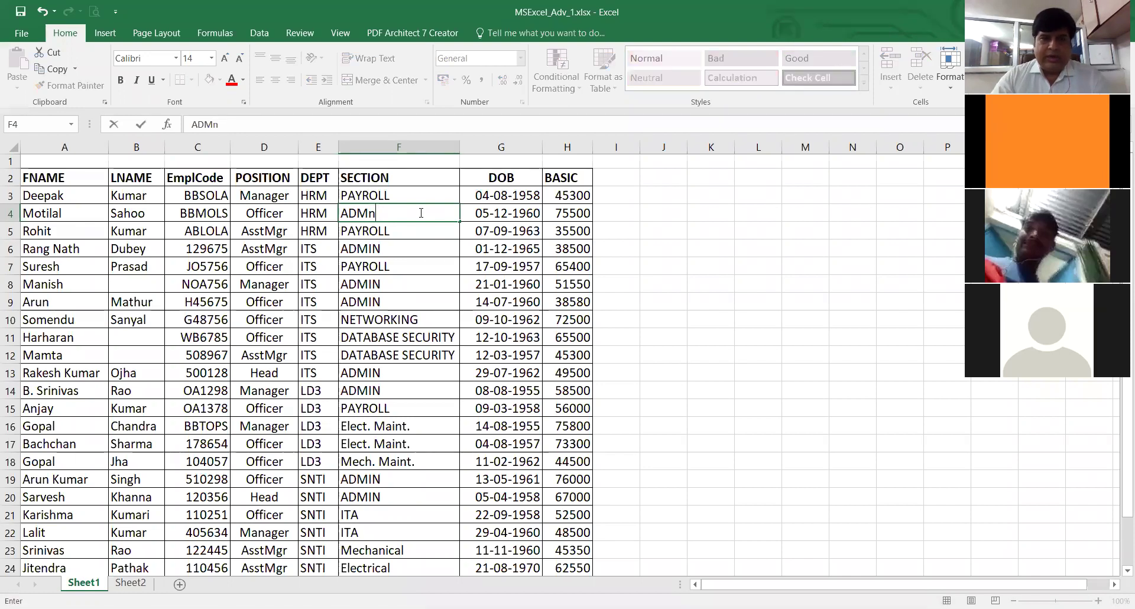
pyautogui.press('Return')
# - Restore the section in F4 to ADMIN using AutoComplete and reselect the cell
pyautogui.click(419, 213)
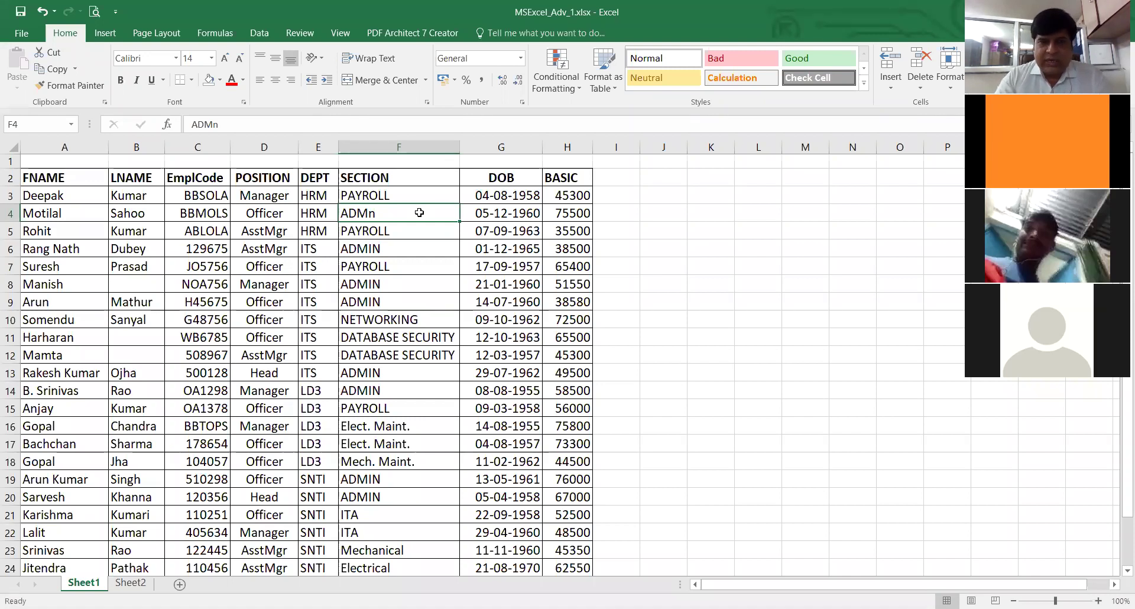
pyautogui.write('aDMIN')
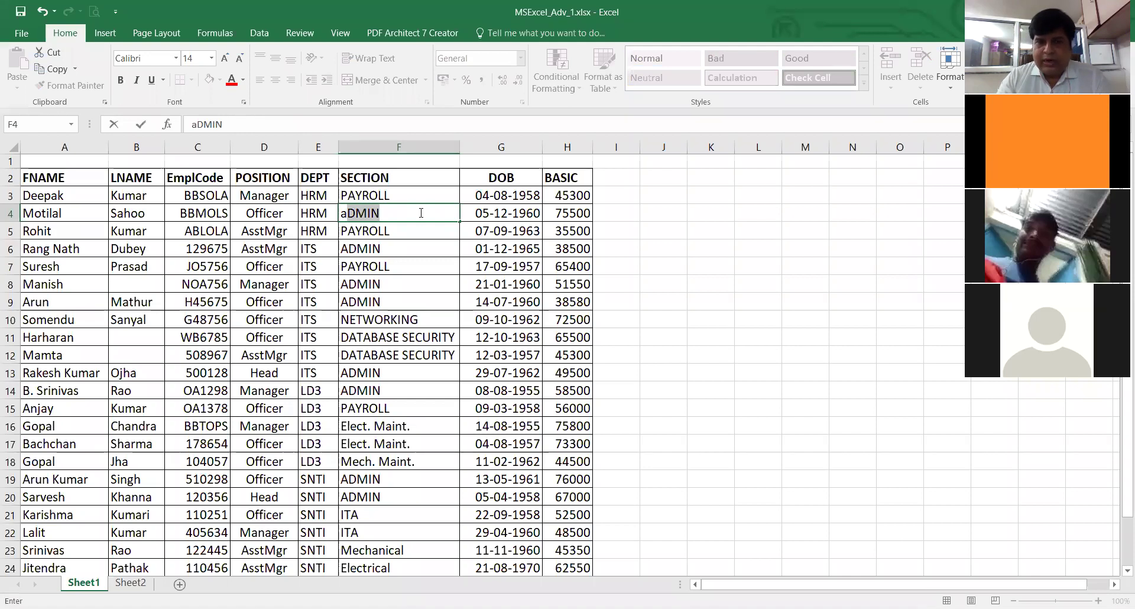
pyautogui.press('Return')
pyautogui.press('Up')
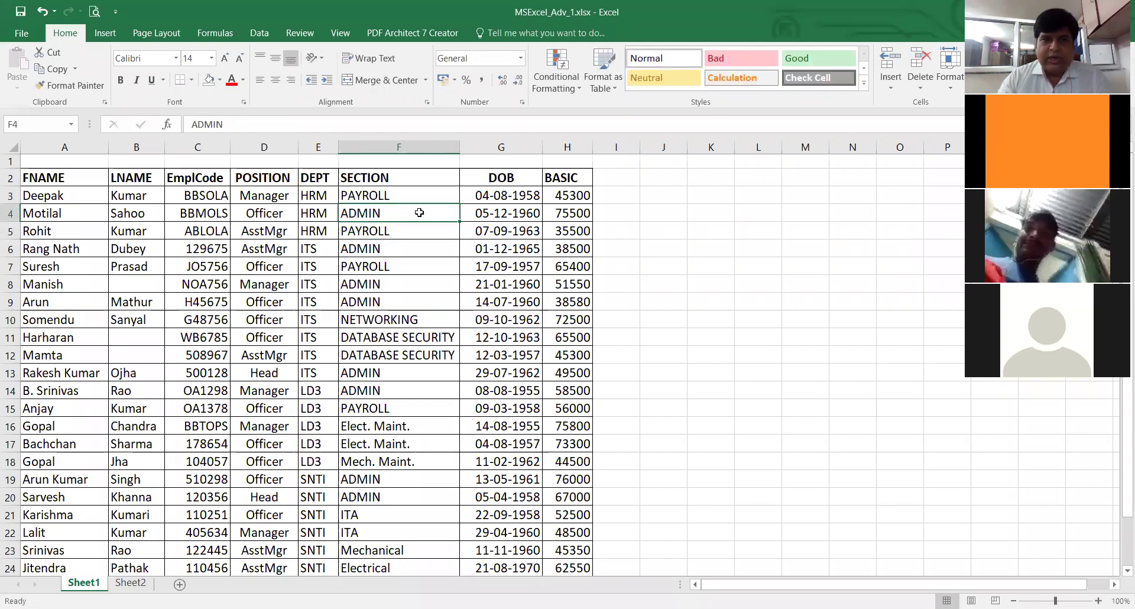
# - Move back through the second employee record from the section in F4 to the first name in A4
pyautogui.press('Left')
pyautogui.press('Left')
pyautogui.press('Left')
pyautogui.press('Left')
pyautogui.press('Left')
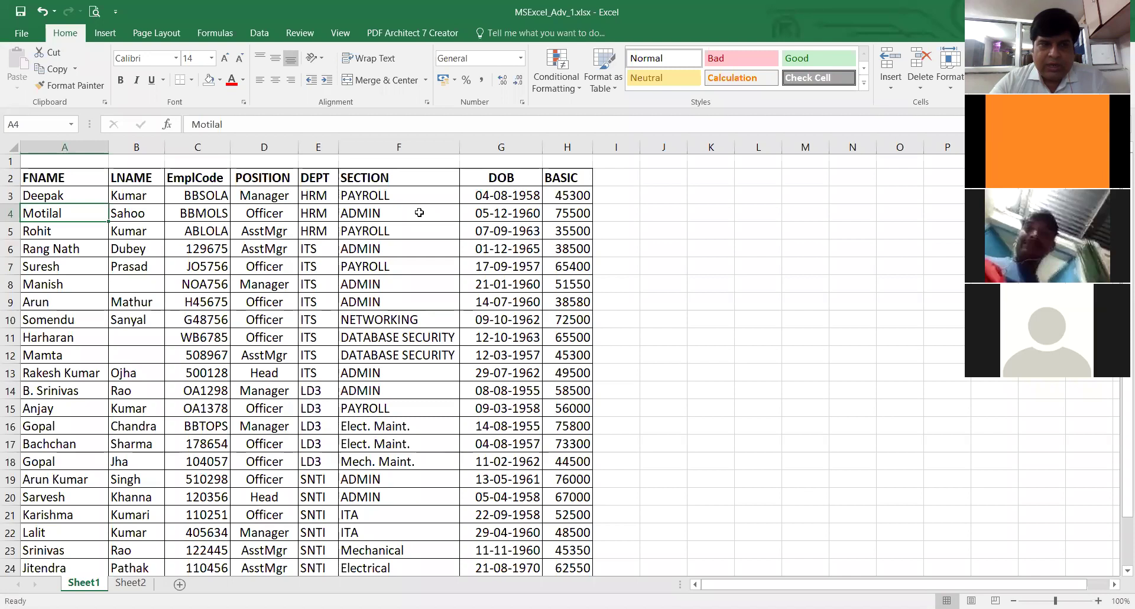
# - Try overwriting the first name in A4 with other names, and re-enter the original first name
pyautogui.write('karishma')
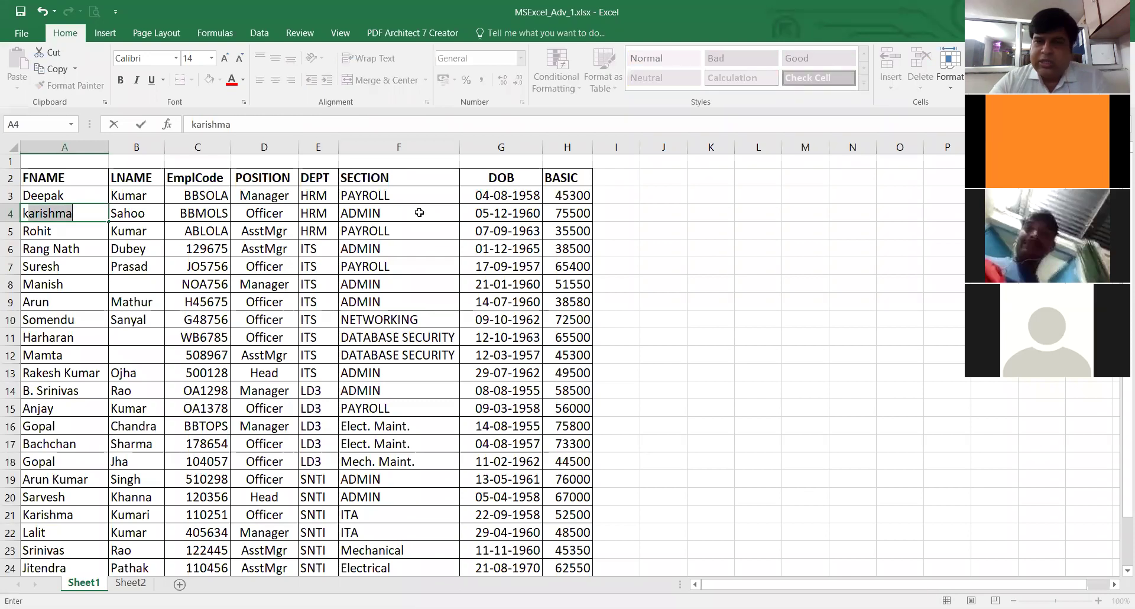
pyautogui.write('kum')
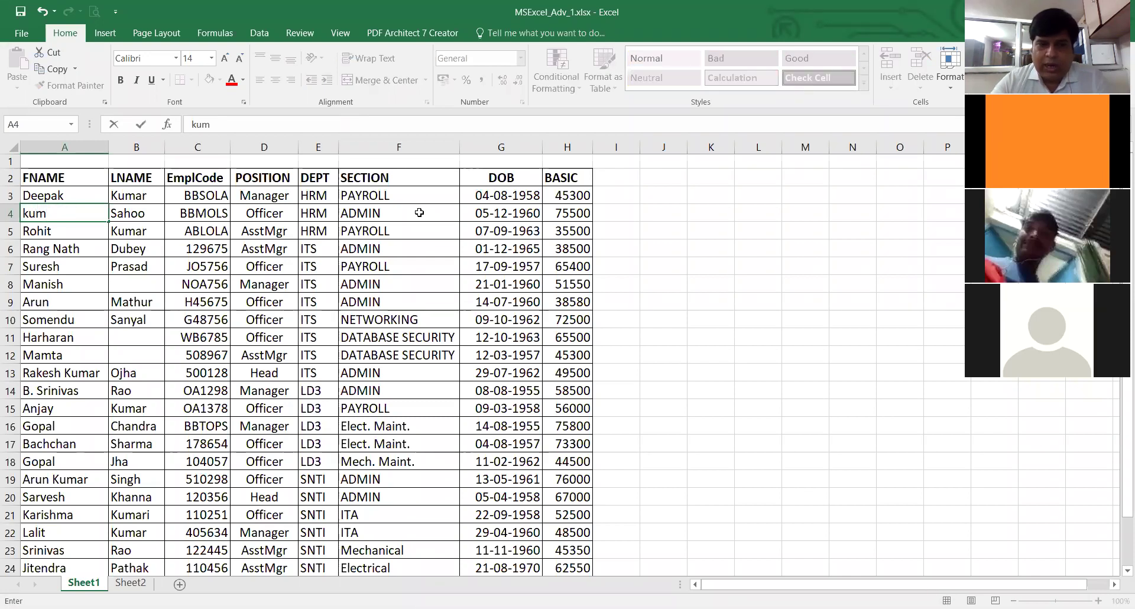
pyautogui.press('BackSpace')
pyautogui.press('BackSpace')
pyautogui.press('BackSpace')
pyautogui.write('Motilal')
pyautogui.hotkey('ctrl', 'Return')
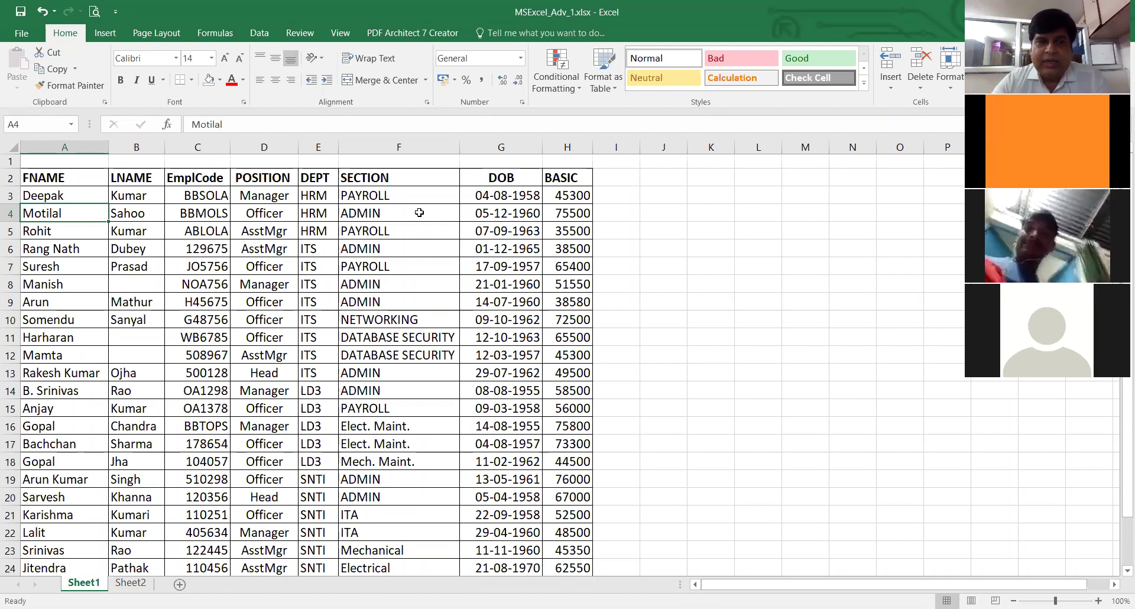
# - Edit the contents of A4 to append a middle name after the existing first name, and reselect the cell
pyautogui.doubleClick(65, 213)
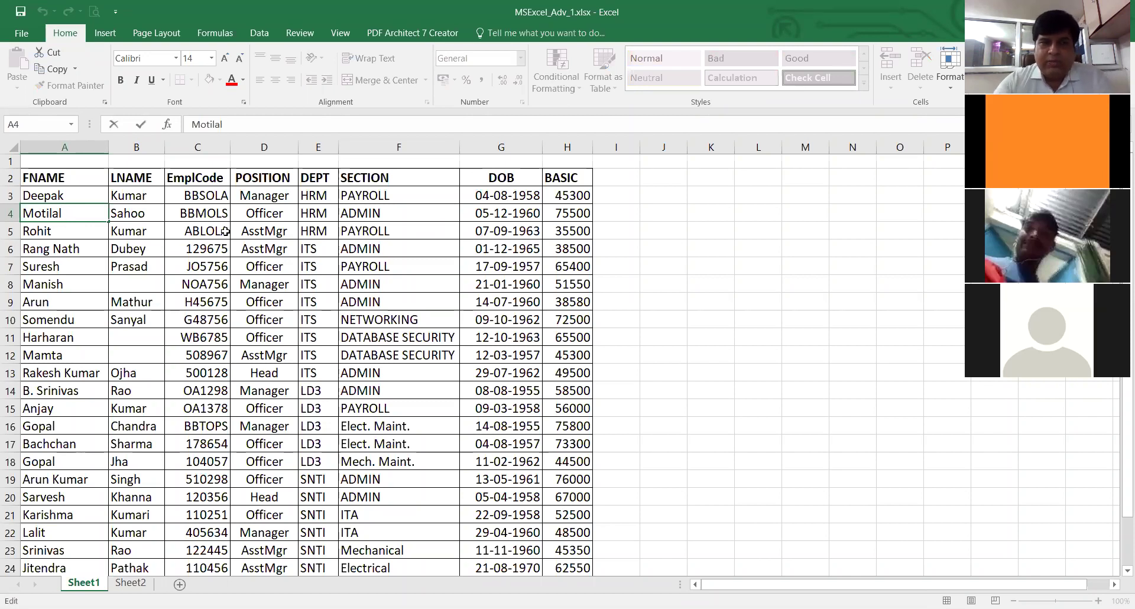
pyautogui.write('Kumar')
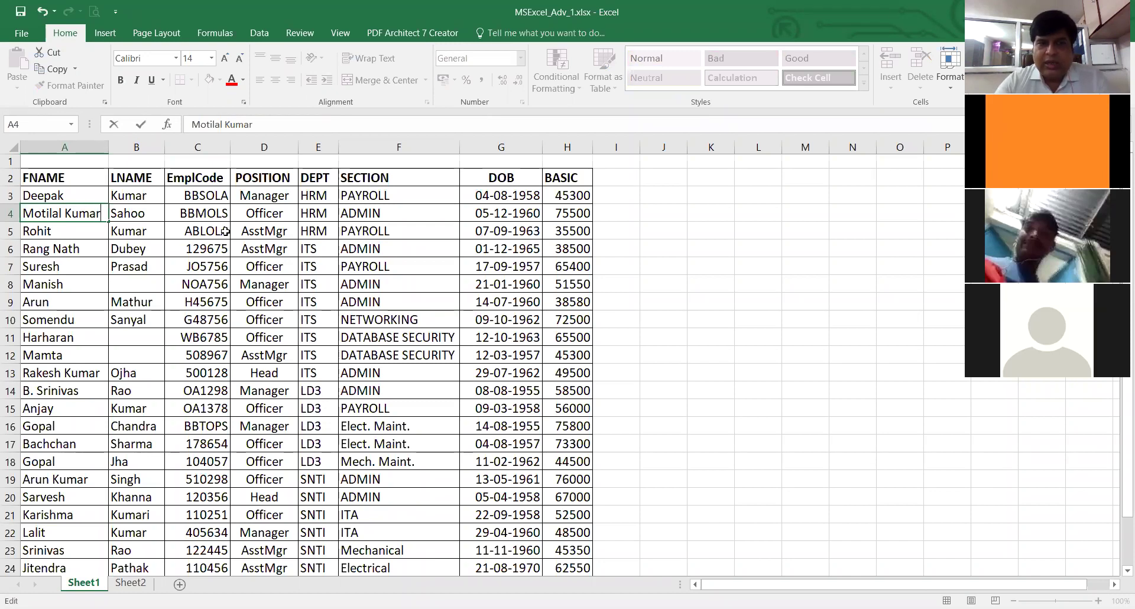
pyautogui.press('Return')
pyautogui.press('Up')
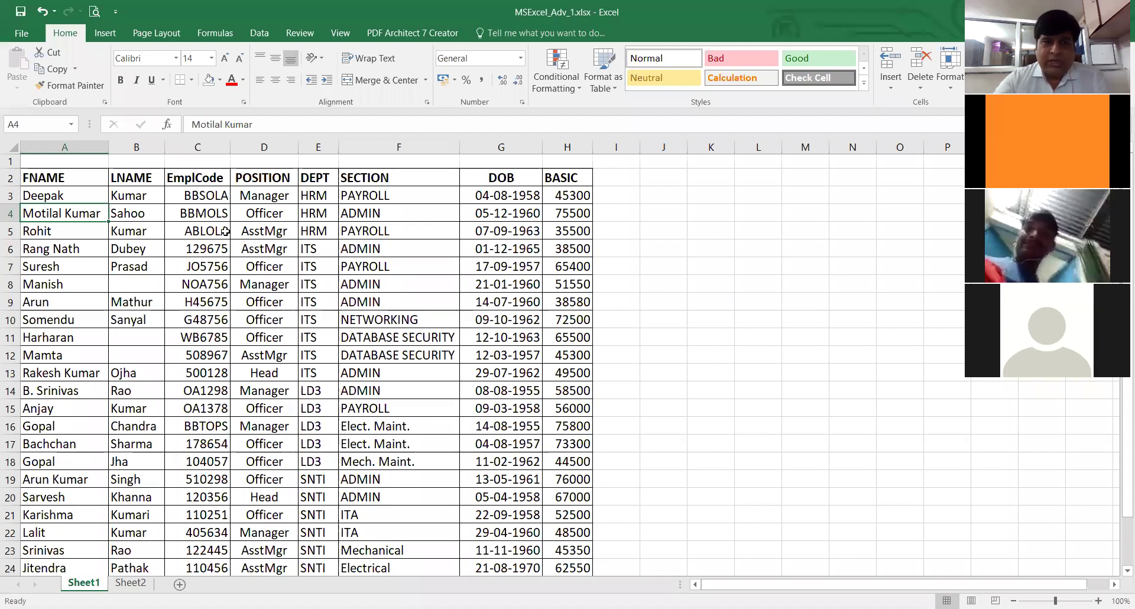
# - Remove the appended middle name from A4, leaving only the first name, and reselect the cell
pyautogui.doubleClick(104, 215)
pyautogui.press('BackSpace')
pyautogui.press('BackSpace')
pyautogui.press('BackSpace')
pyautogui.press('BackSpace')
pyautogui.press('BackSpace')
pyautogui.press('BackSpace')
pyautogui.press('Return')
pyautogui.click(104, 215)
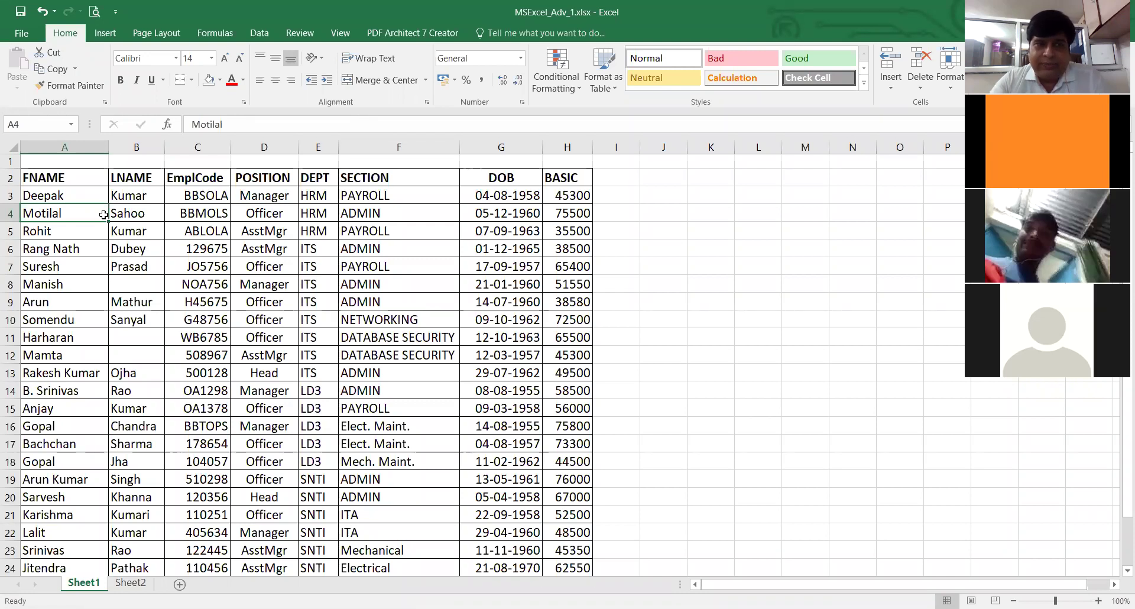
# - Add the middle name after the first name in A4 again without retyping the existing entry
pyautogui.doubleClick(104, 215)
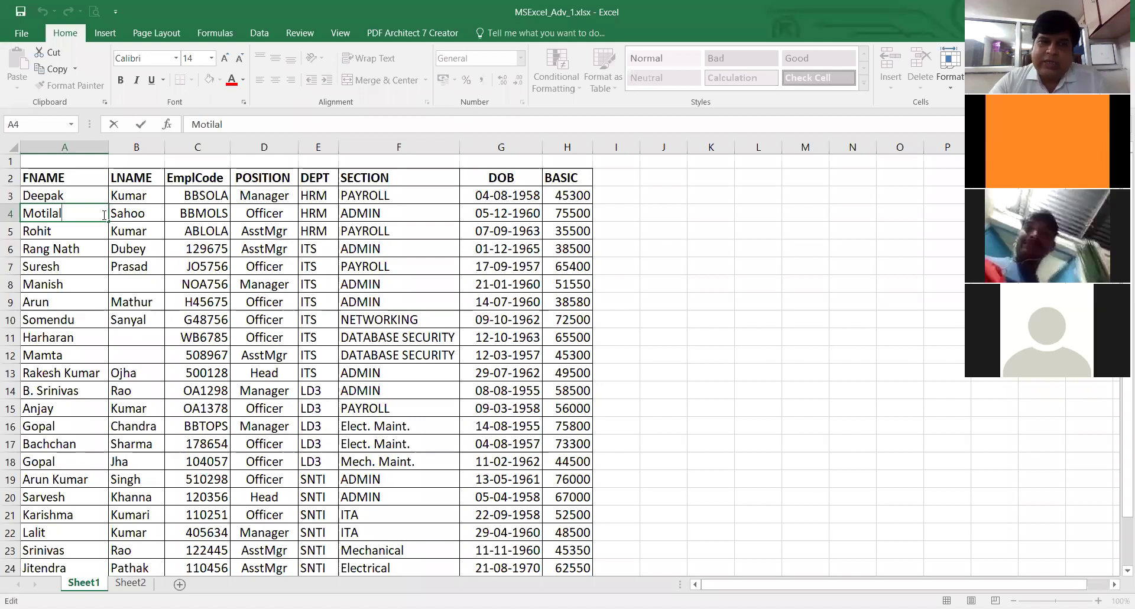
pyautogui.press('Escape')
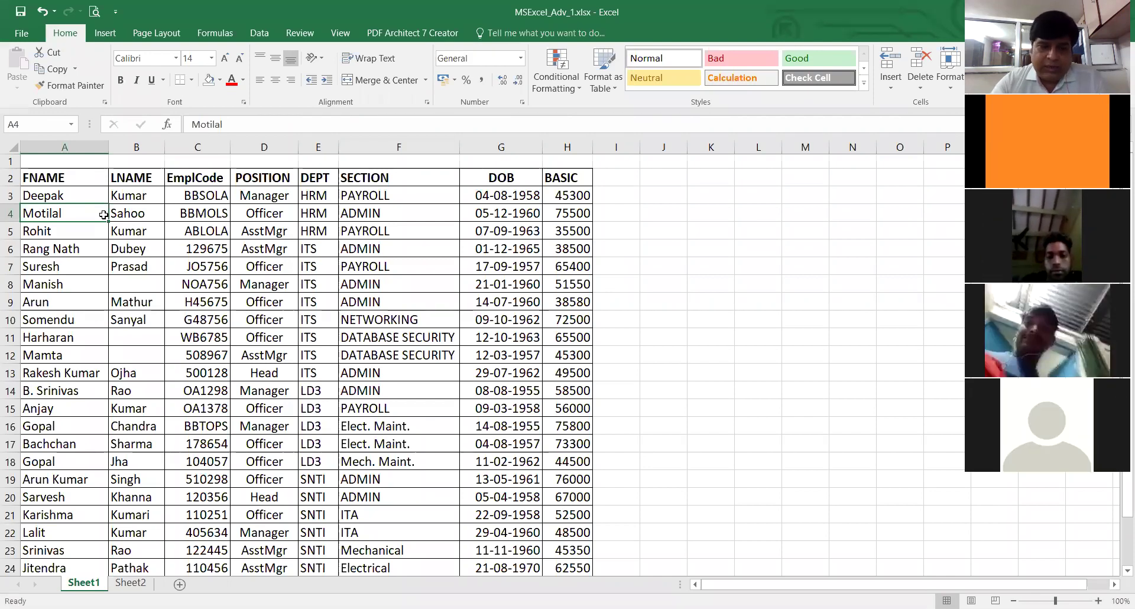
pyautogui.doubleClick(105, 216)
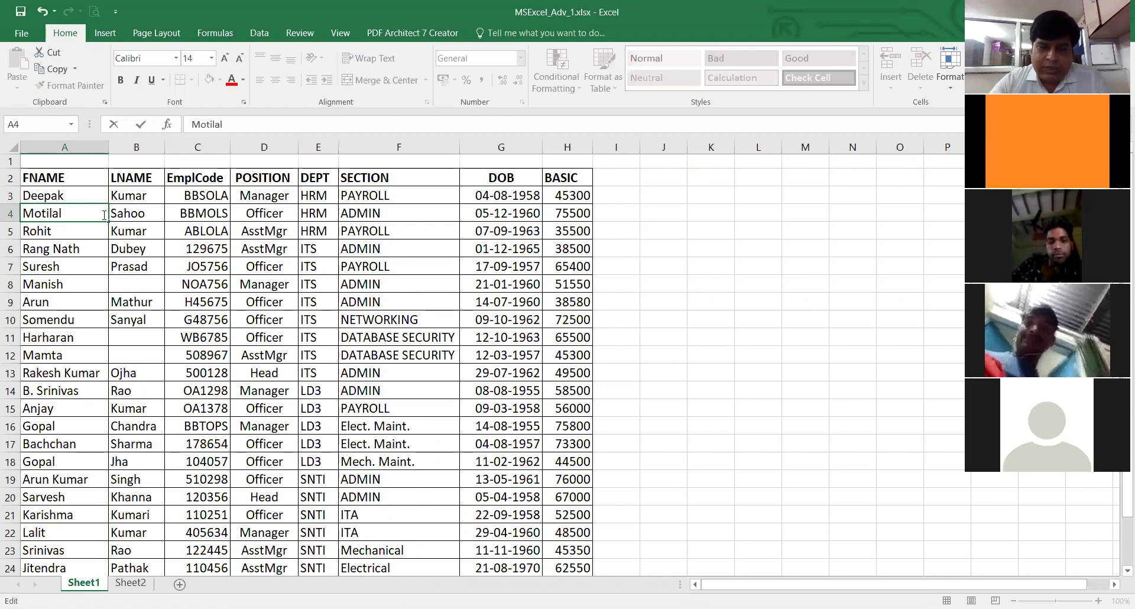
pyautogui.write('Kuma')
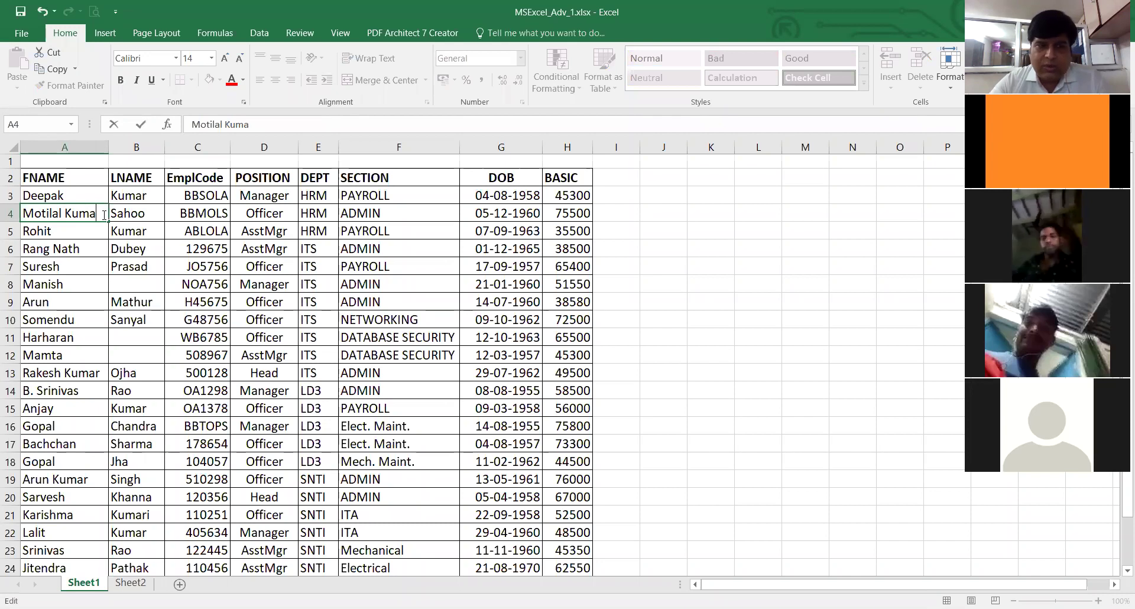
pyautogui.write('r')
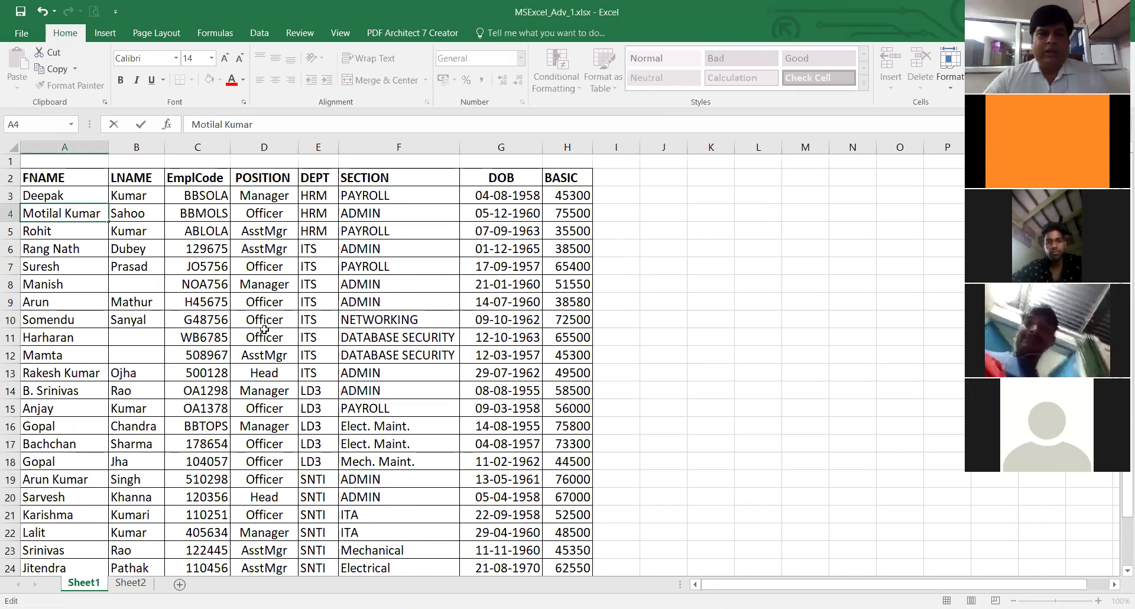
pyautogui.press('Return')
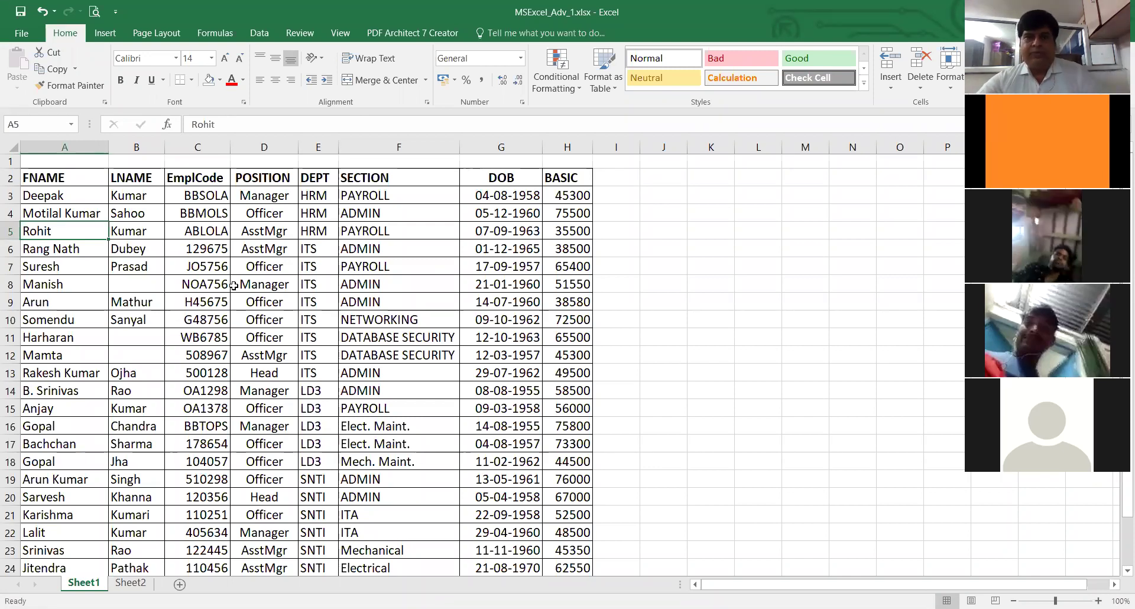
pyautogui.scroll(-4, 357, 322)
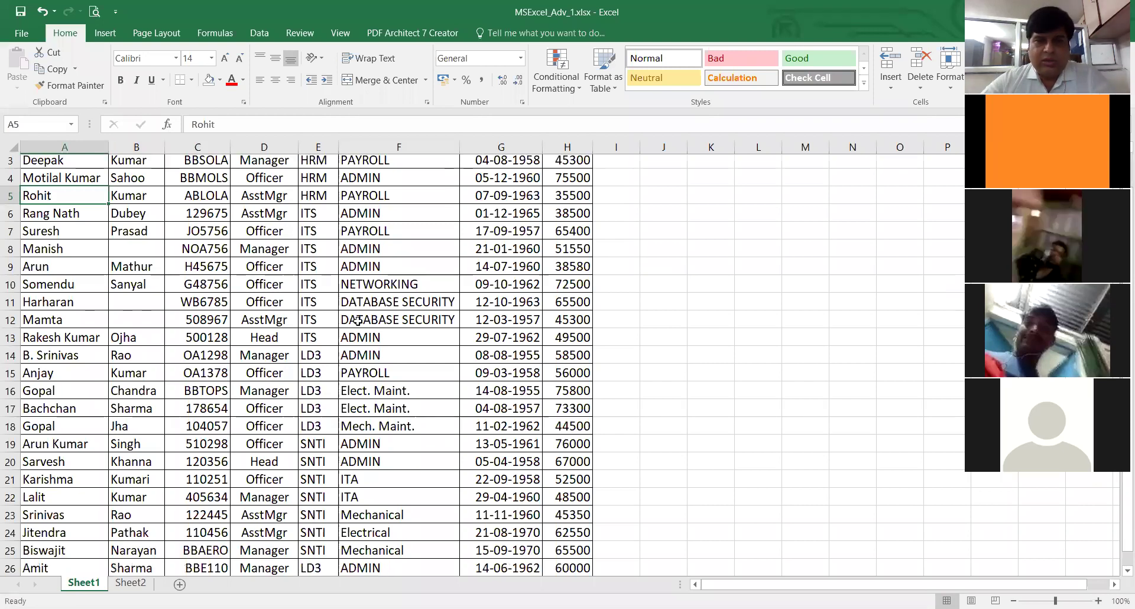
pyautogui.scroll(4, 356, 322)
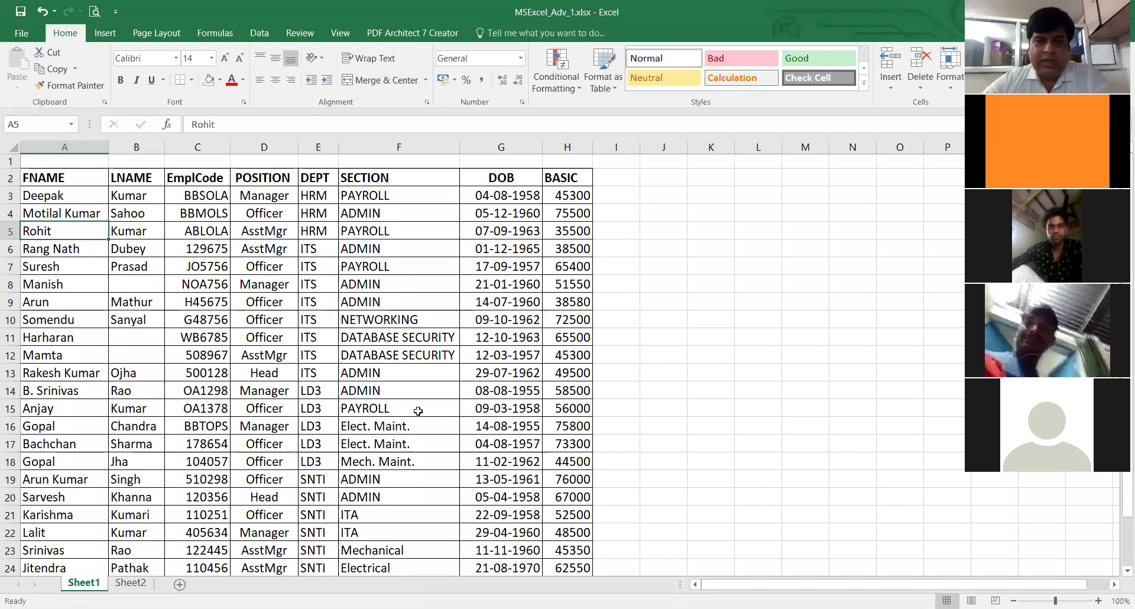
pyautogui.scroll(-4, 414, 414)
pyautogui.scroll(4, 410, 417)
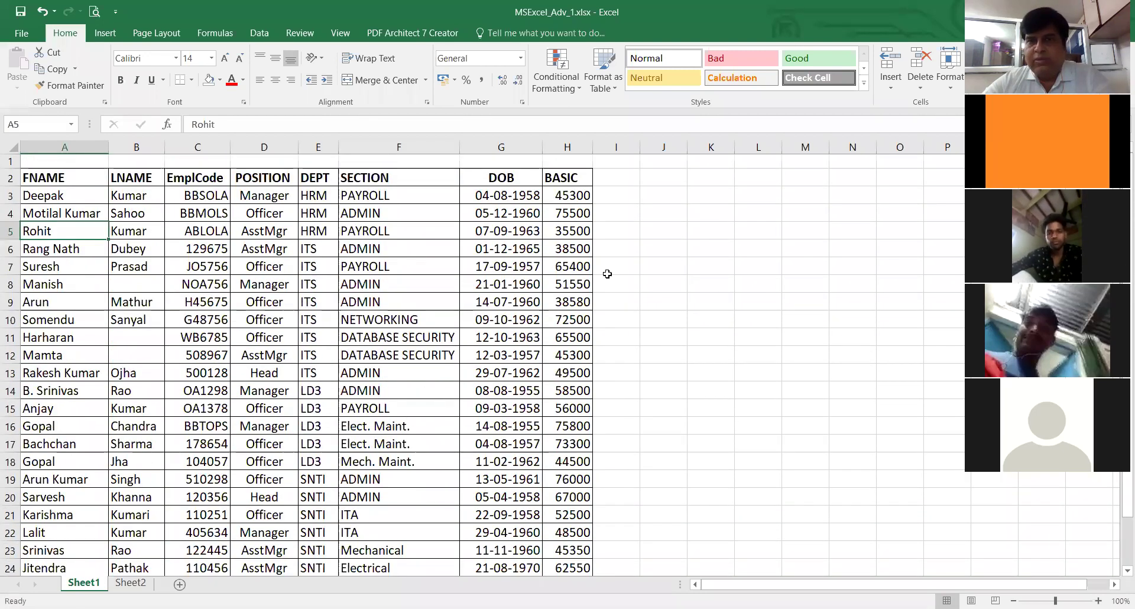
pyautogui.click(606, 35)
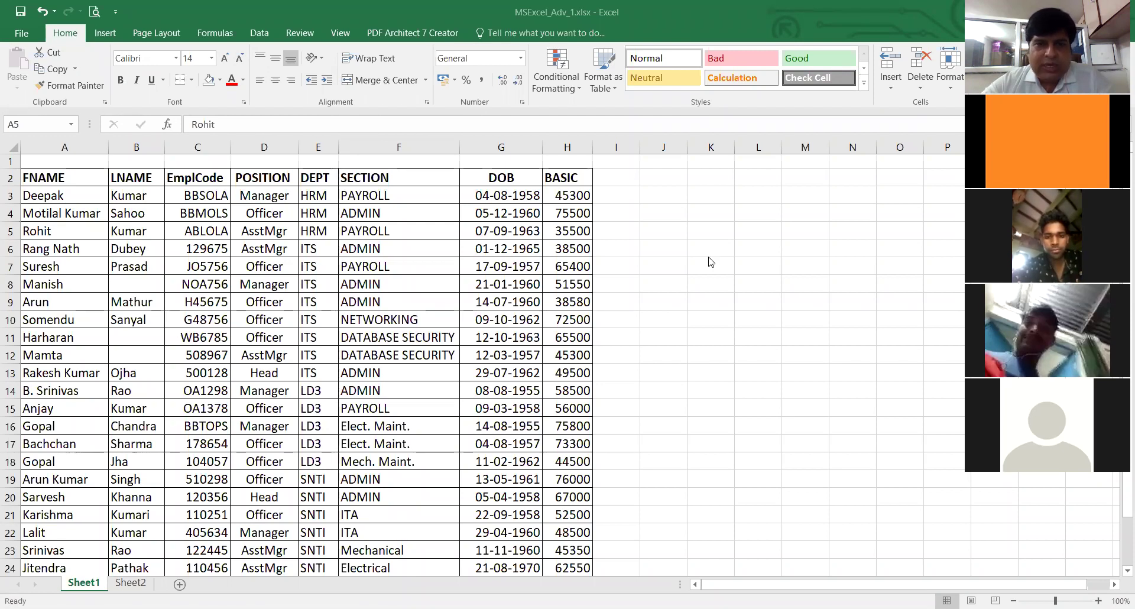
# - Resize column A freehand to a width of about 15.6 and slightly increase the height of header row 2
pyautogui.click(65, 175)
pyautogui.moveTo(109, 145)
pyautogui.mouseDown()
pyautogui.moveTo(143, 145)
pyautogui.moveTo(75, 145)
pyautogui.moveTo(166, 145)
pyautogui.moveTo(111, 144)
pyautogui.mouseUp()
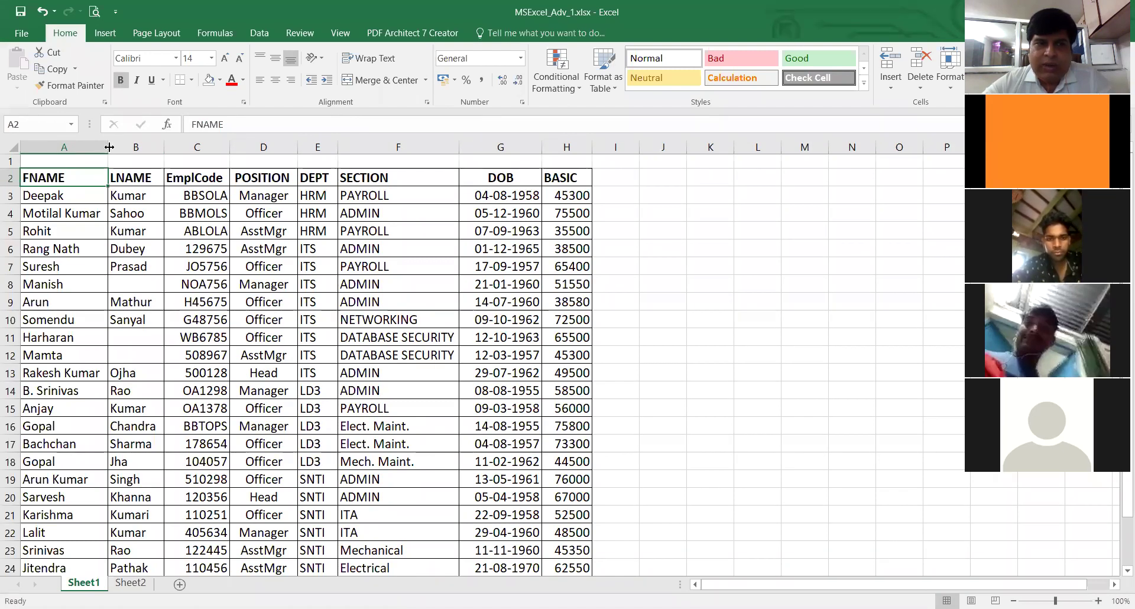
pyautogui.moveTo(109, 148)
pyautogui.mouseDown()
pyautogui.moveTo(142, 149)
pyautogui.moveTo(89, 150)
pyautogui.moveTo(107, 147)
pyautogui.mouseUp()
pyautogui.moveTo(10, 212); pyautogui.dragTo(12, 188)
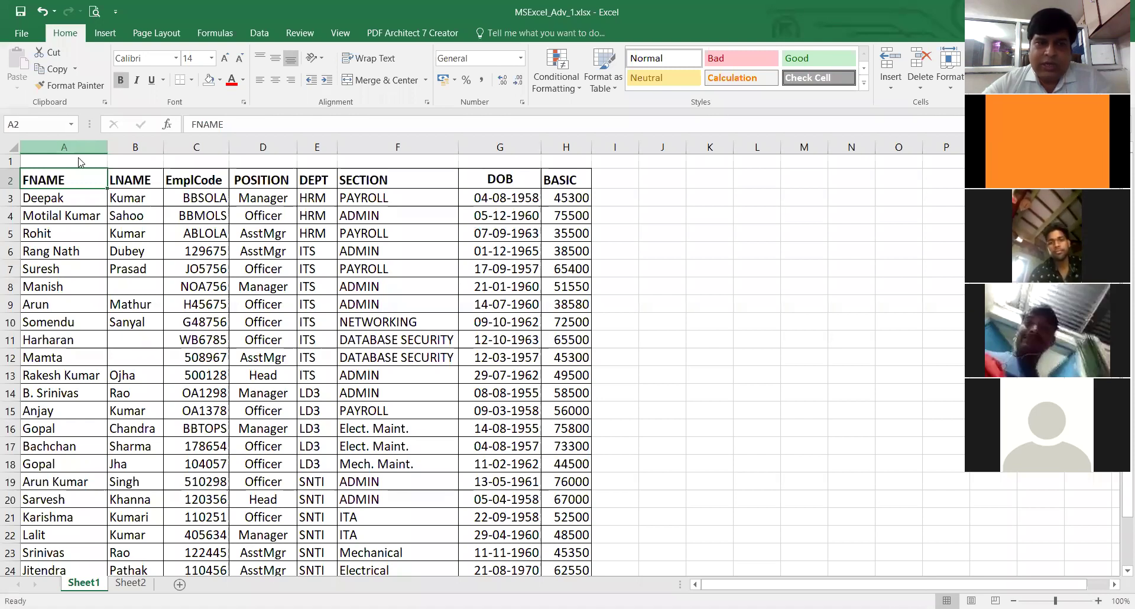
# - Set the width of column A to exactly 20
pyautogui.rightClick(71, 149)
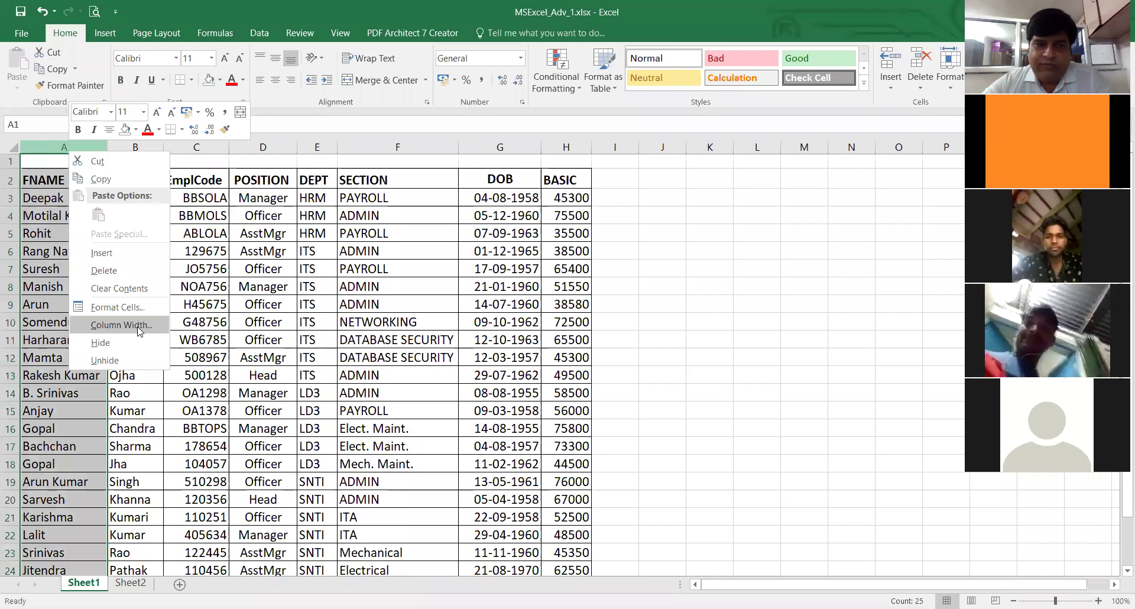
pyautogui.click(121, 326)
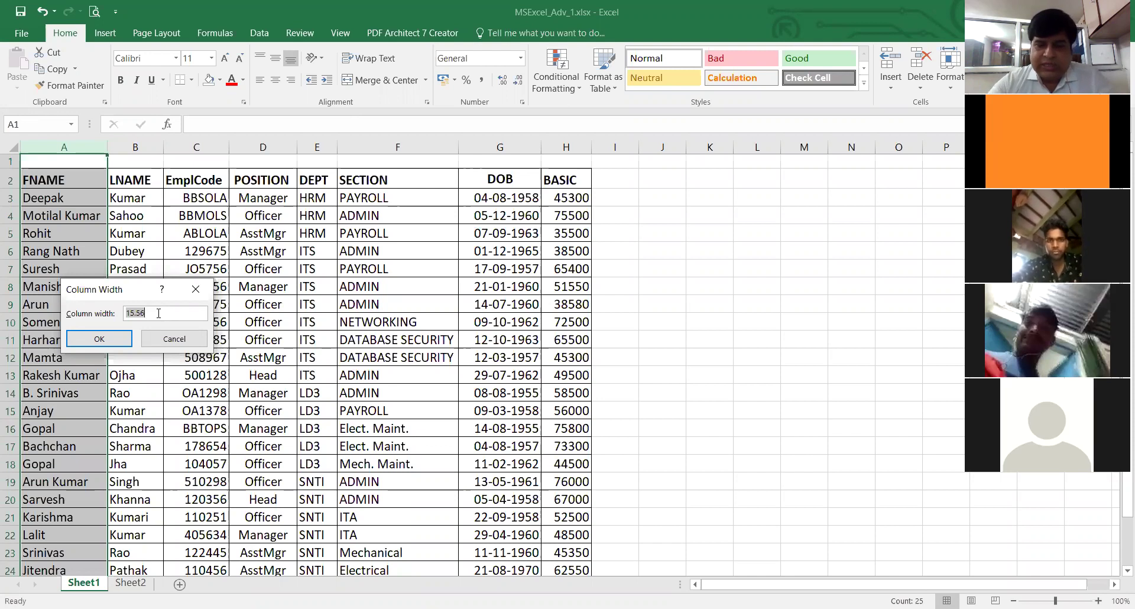
pyautogui.press('BackSpace')
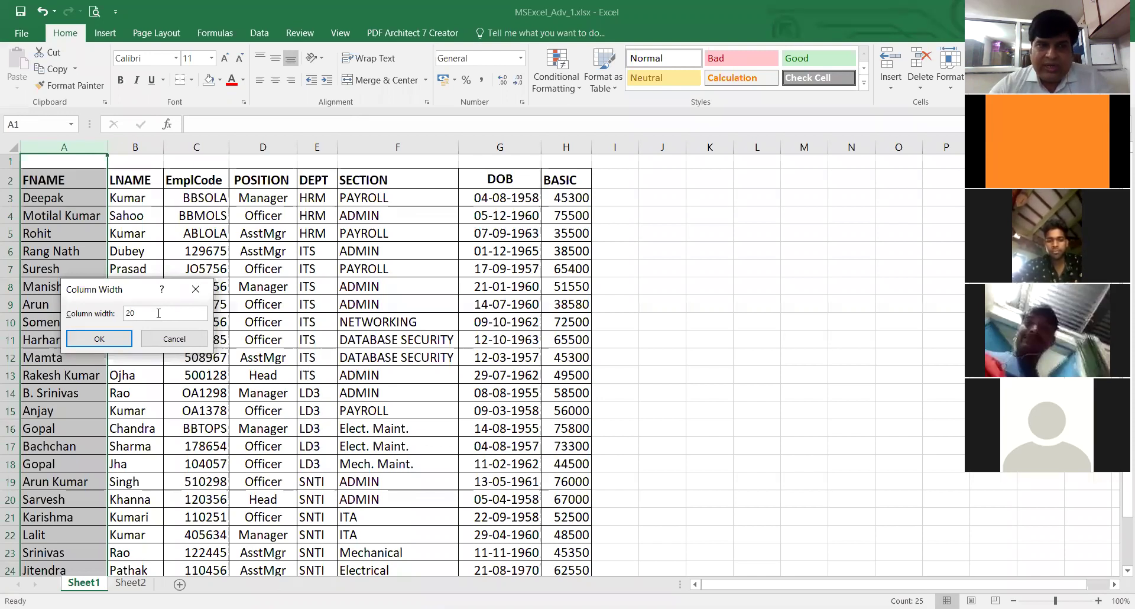
pyautogui.press('Return')
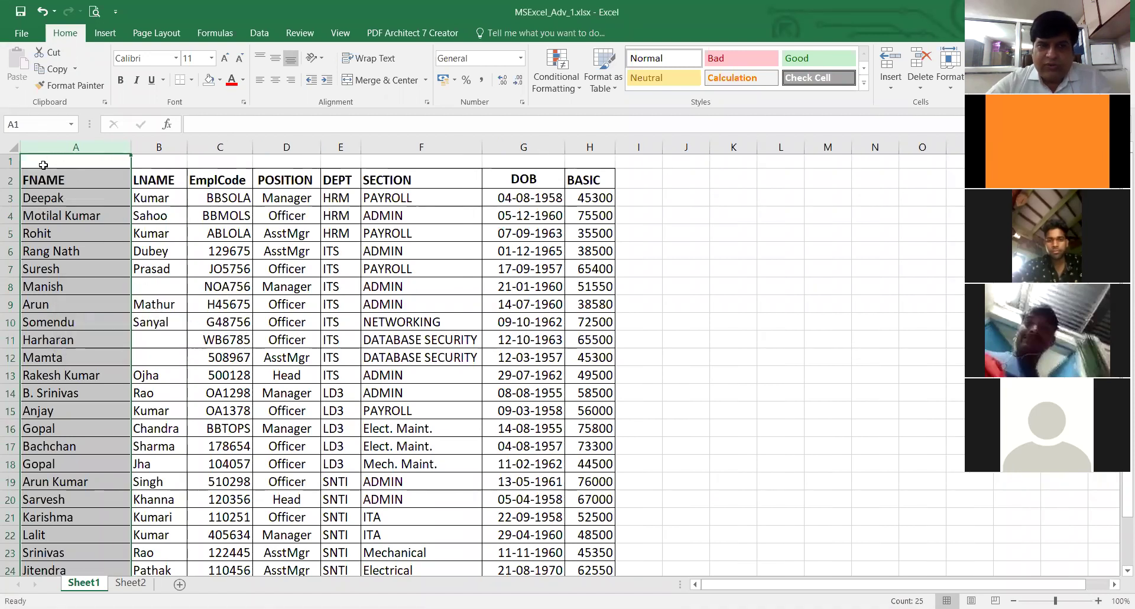